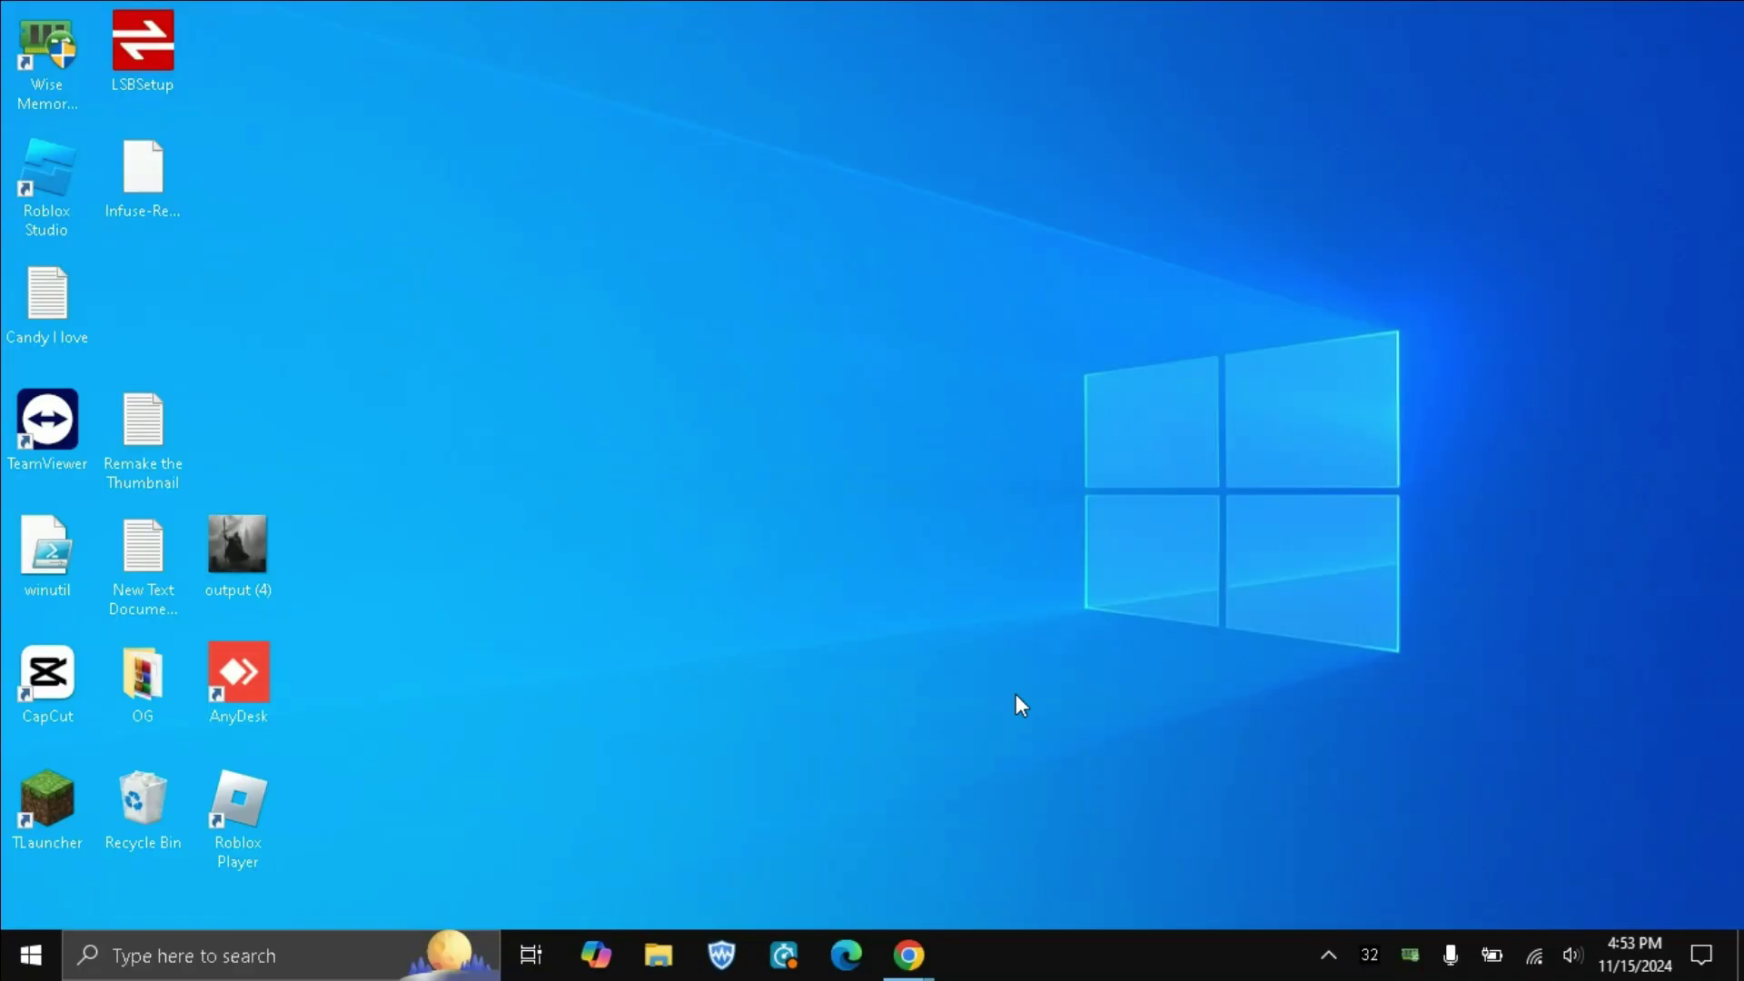
Open the Bluetooth & other devices settings
left_click(1701, 955)
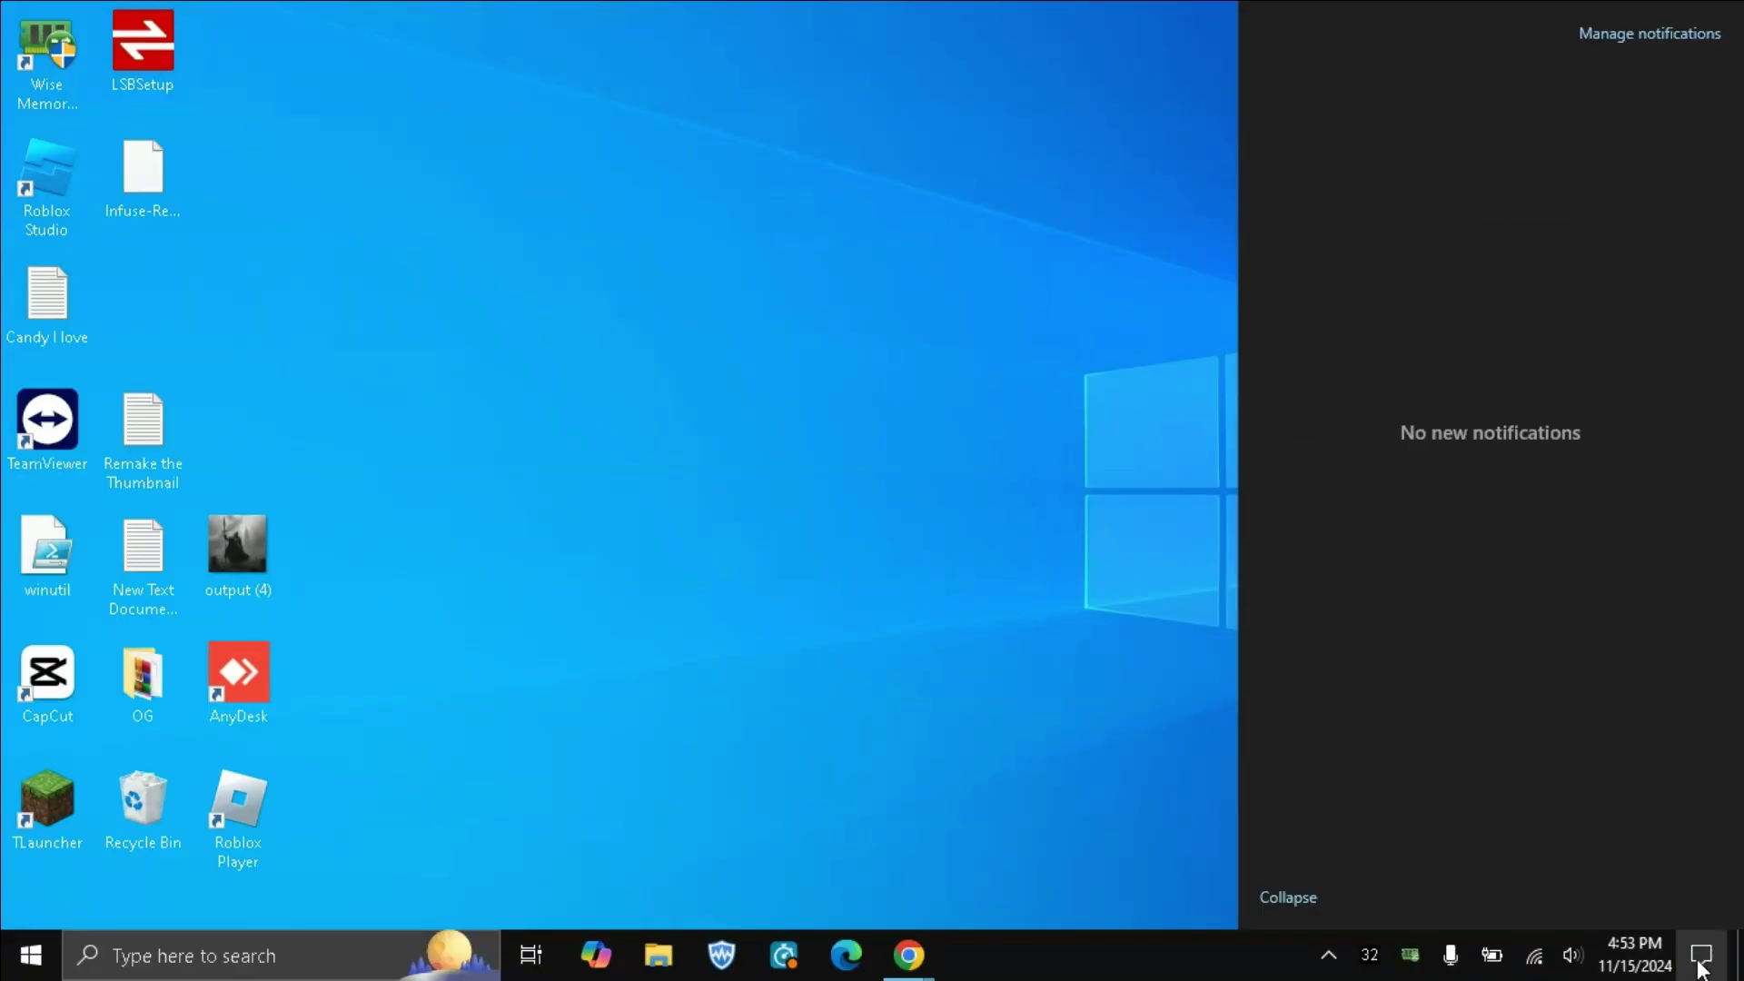
right_click(1503, 525)
left_click(1562, 535)
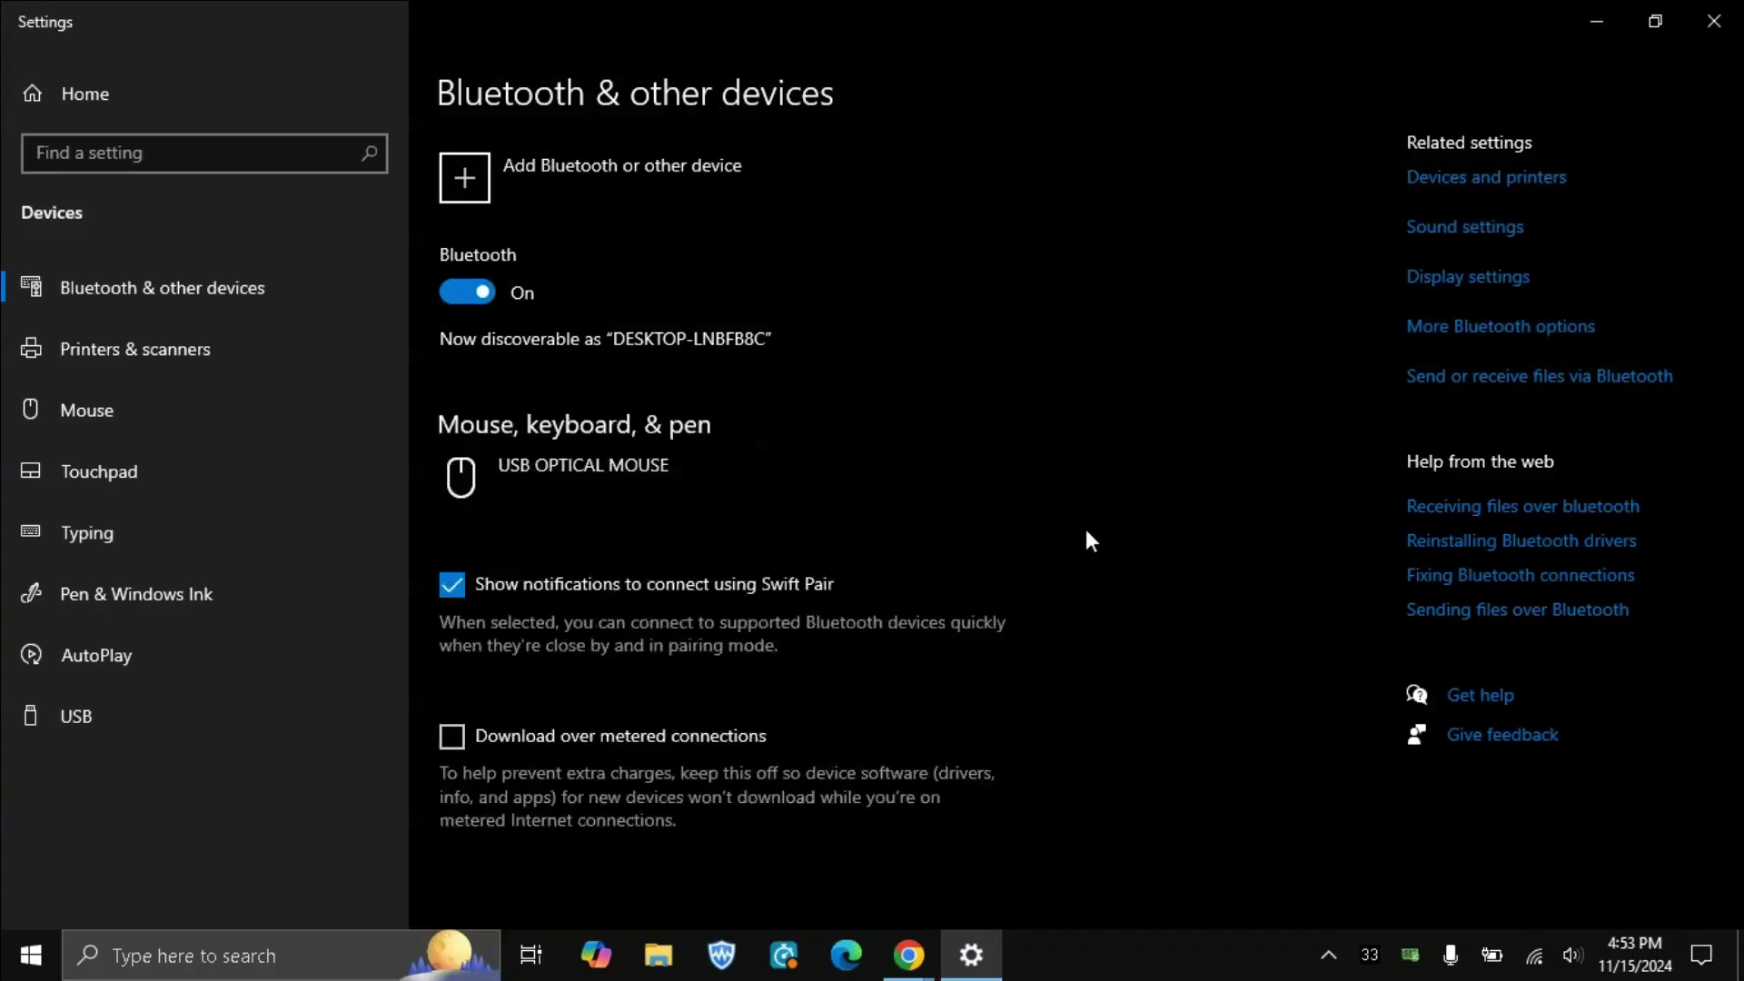
Add the BT954 audio headset as a Bluetooth device, finish pairing and close the settings window
left_click(488, 188)
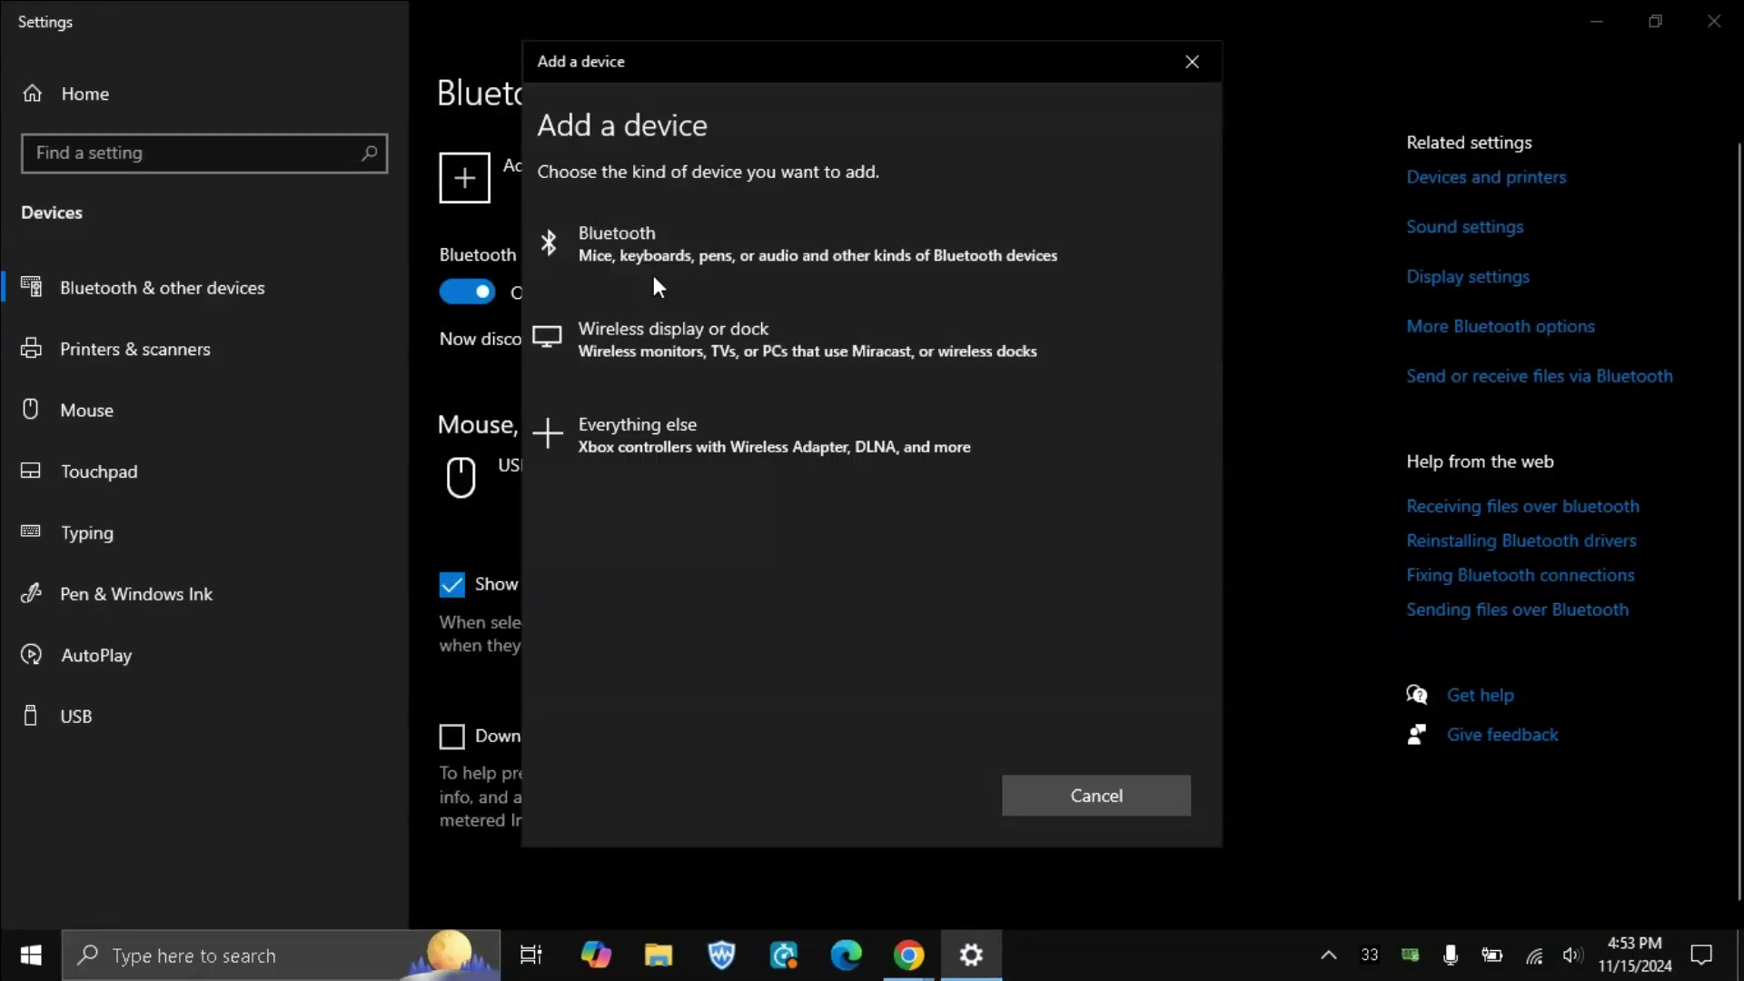
left_click(755, 256)
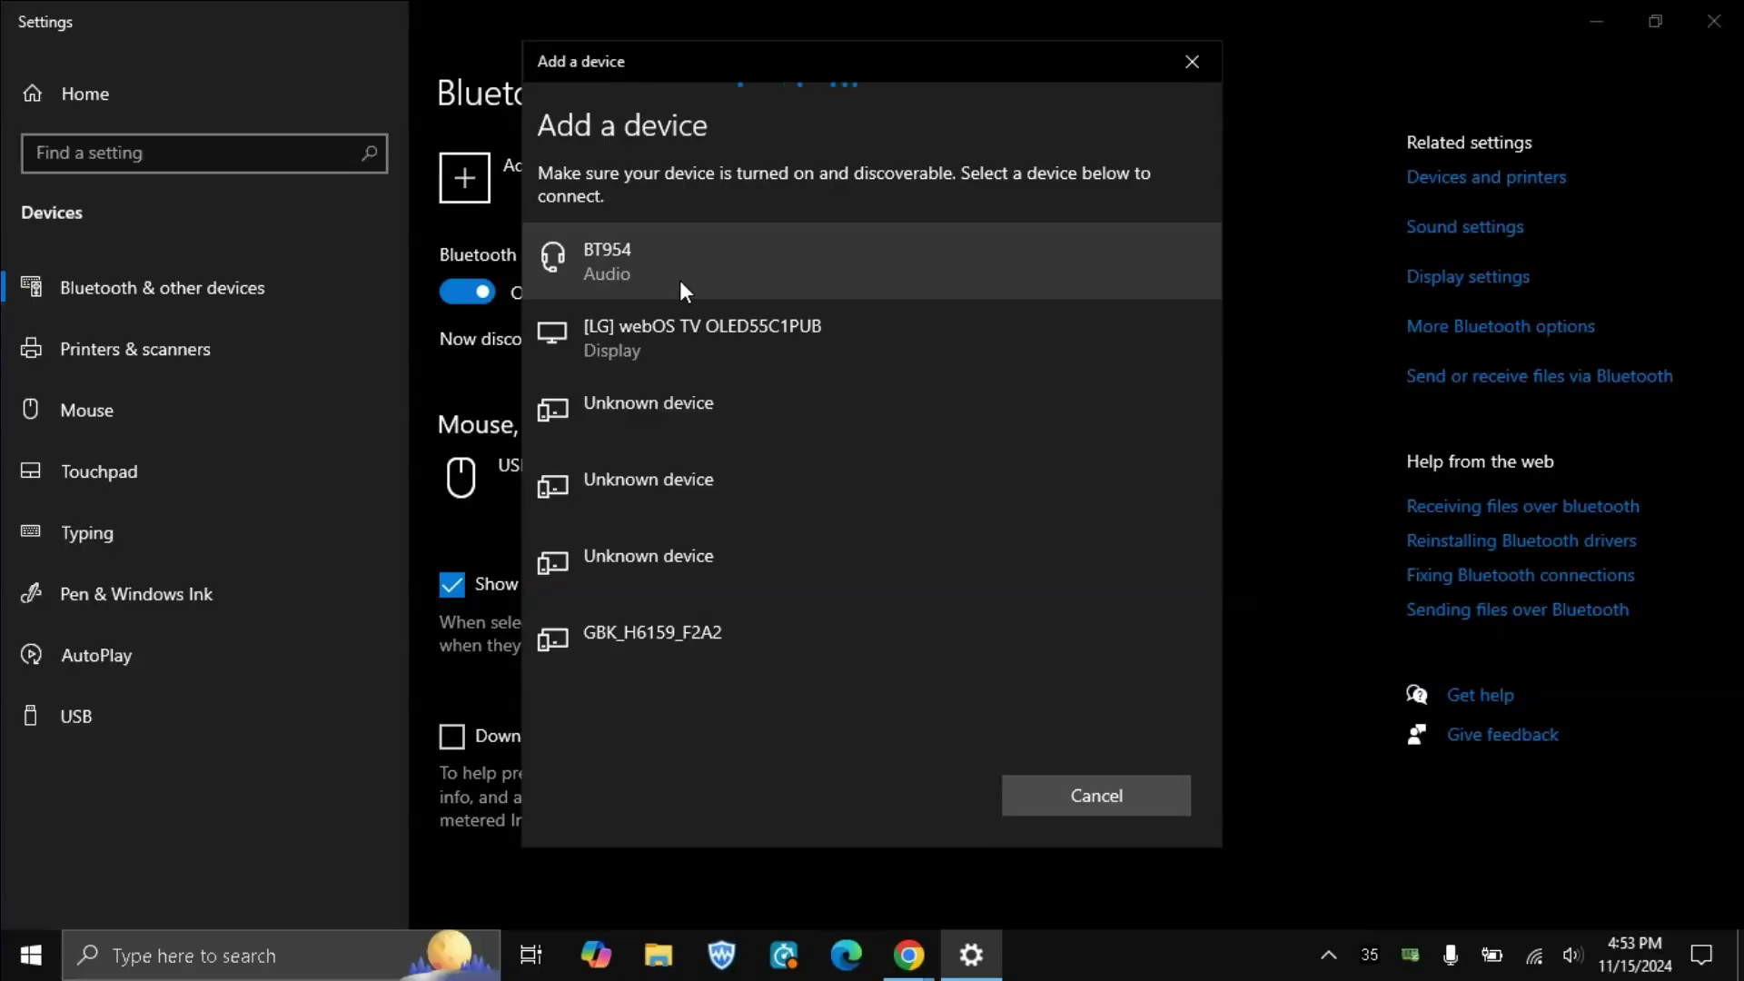
left_click(662, 244)
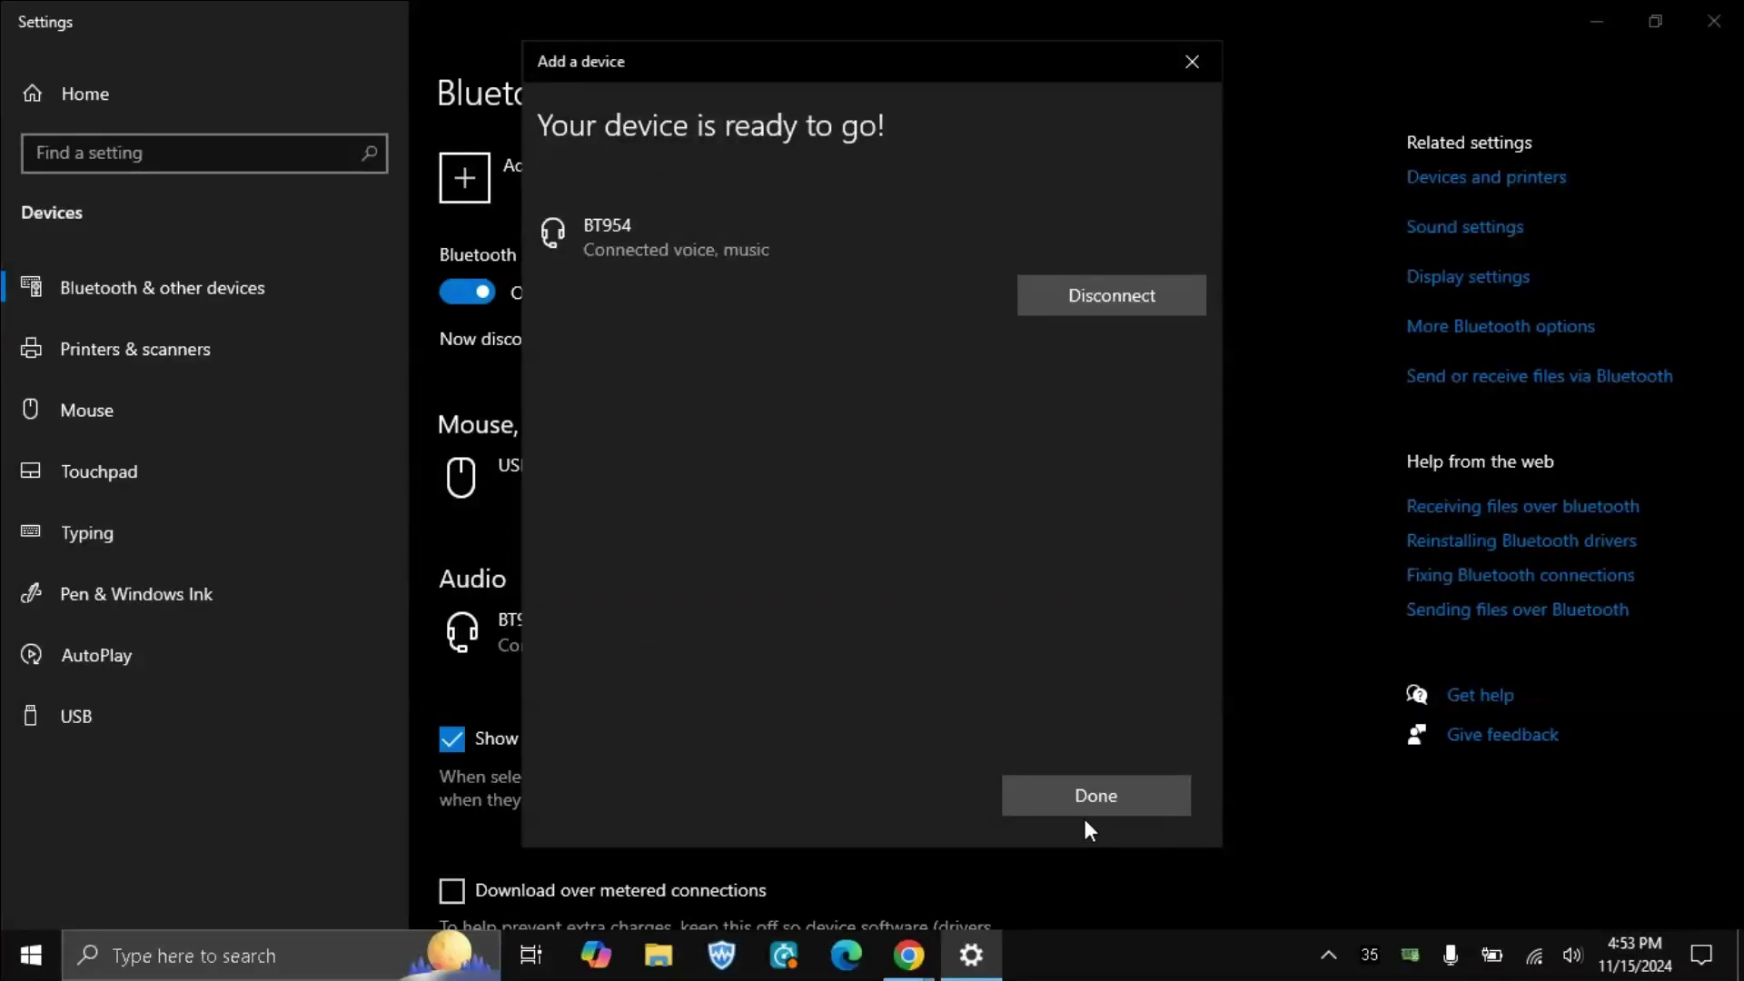
left_click(1108, 798)
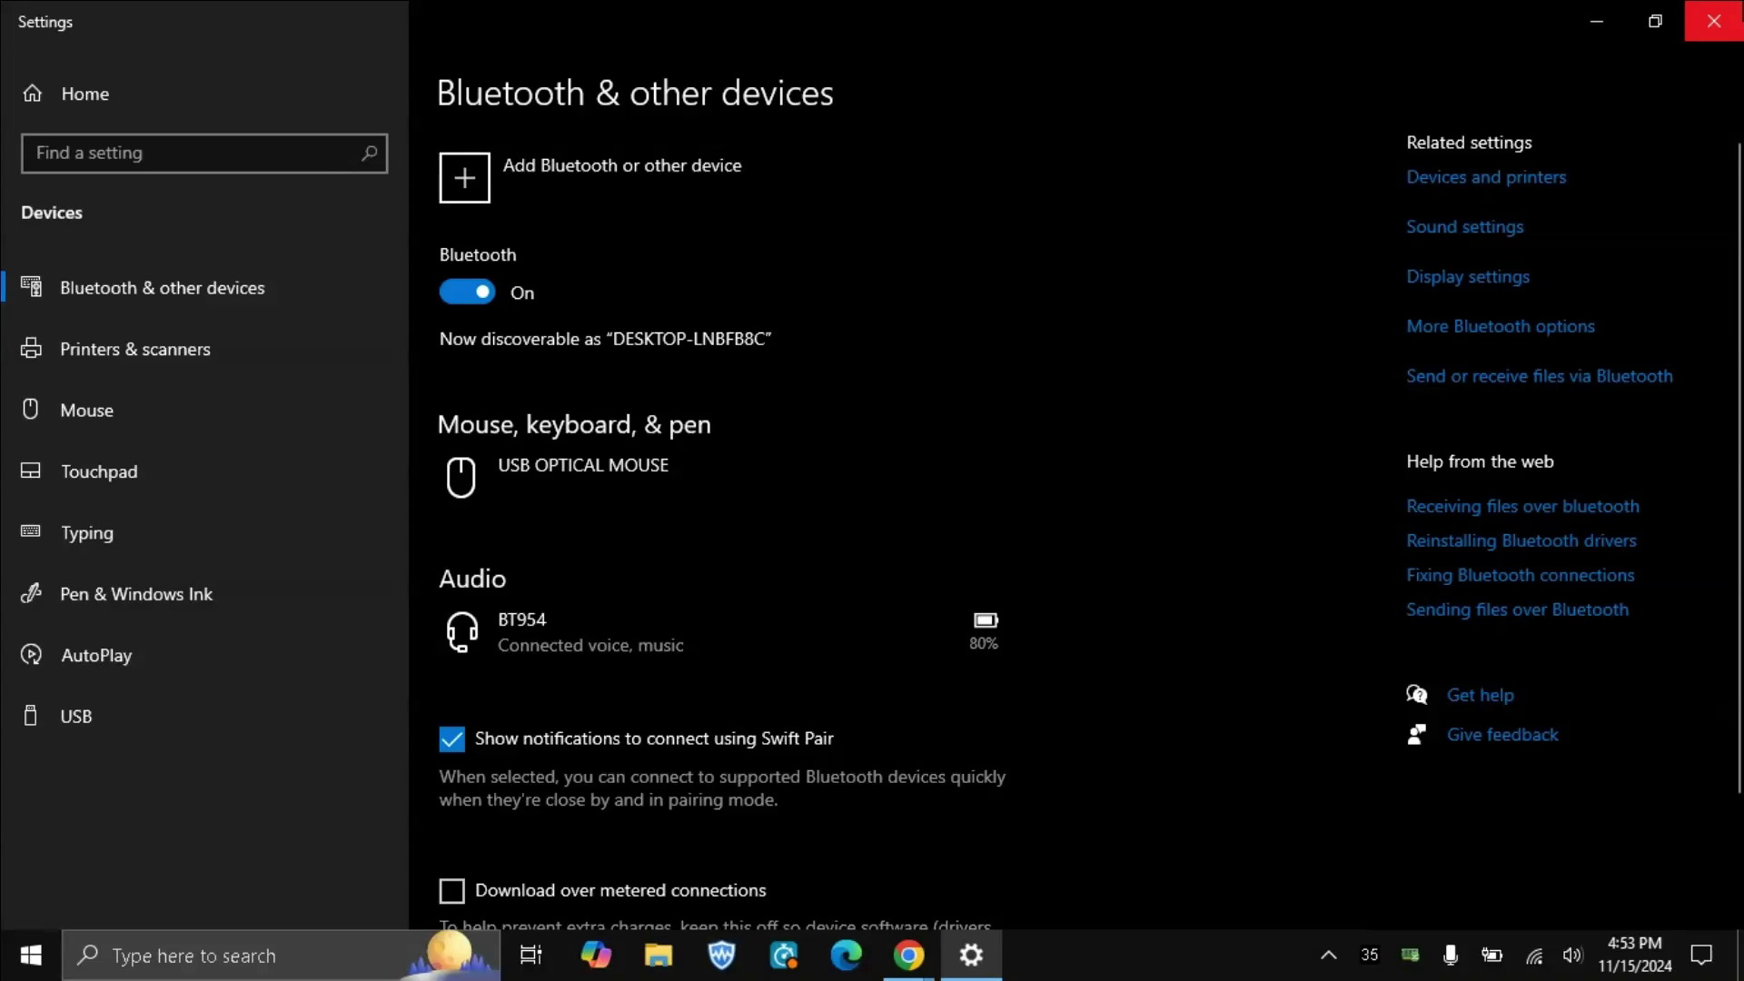
left_click(1714, 21)
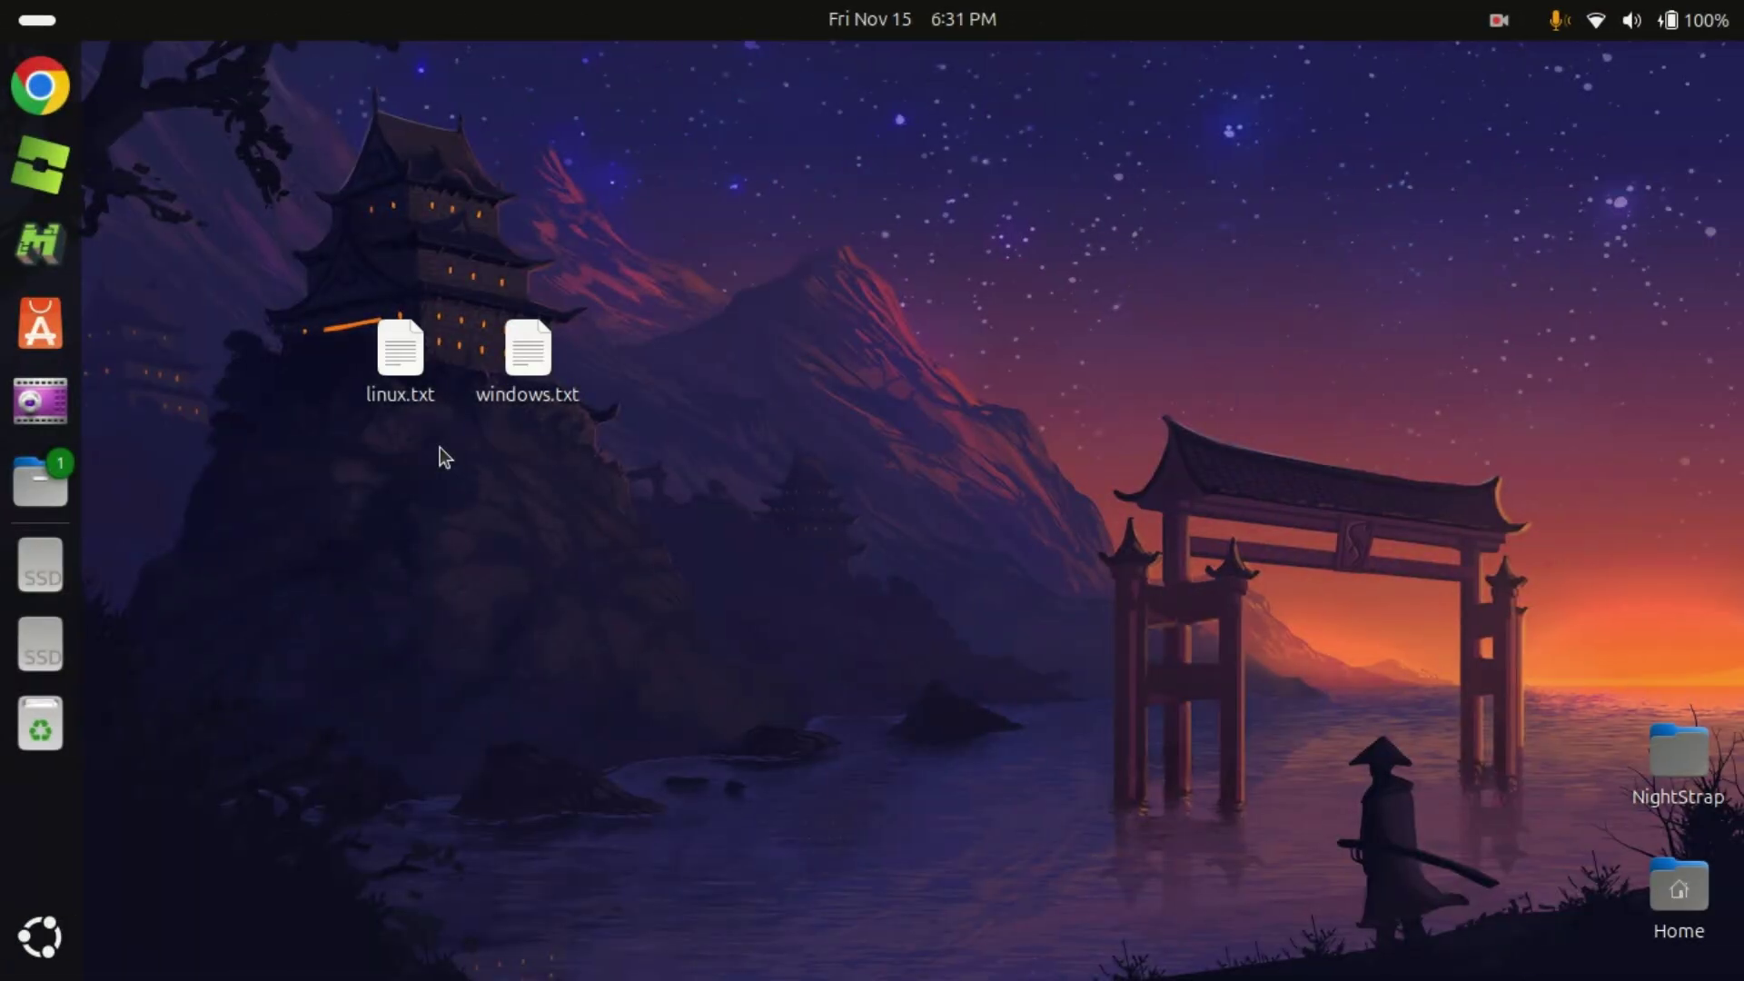
Try to connect the already paired BT954 headset in Ubuntu's Bluetooth settings, and close the settings
left_click(1712, 16)
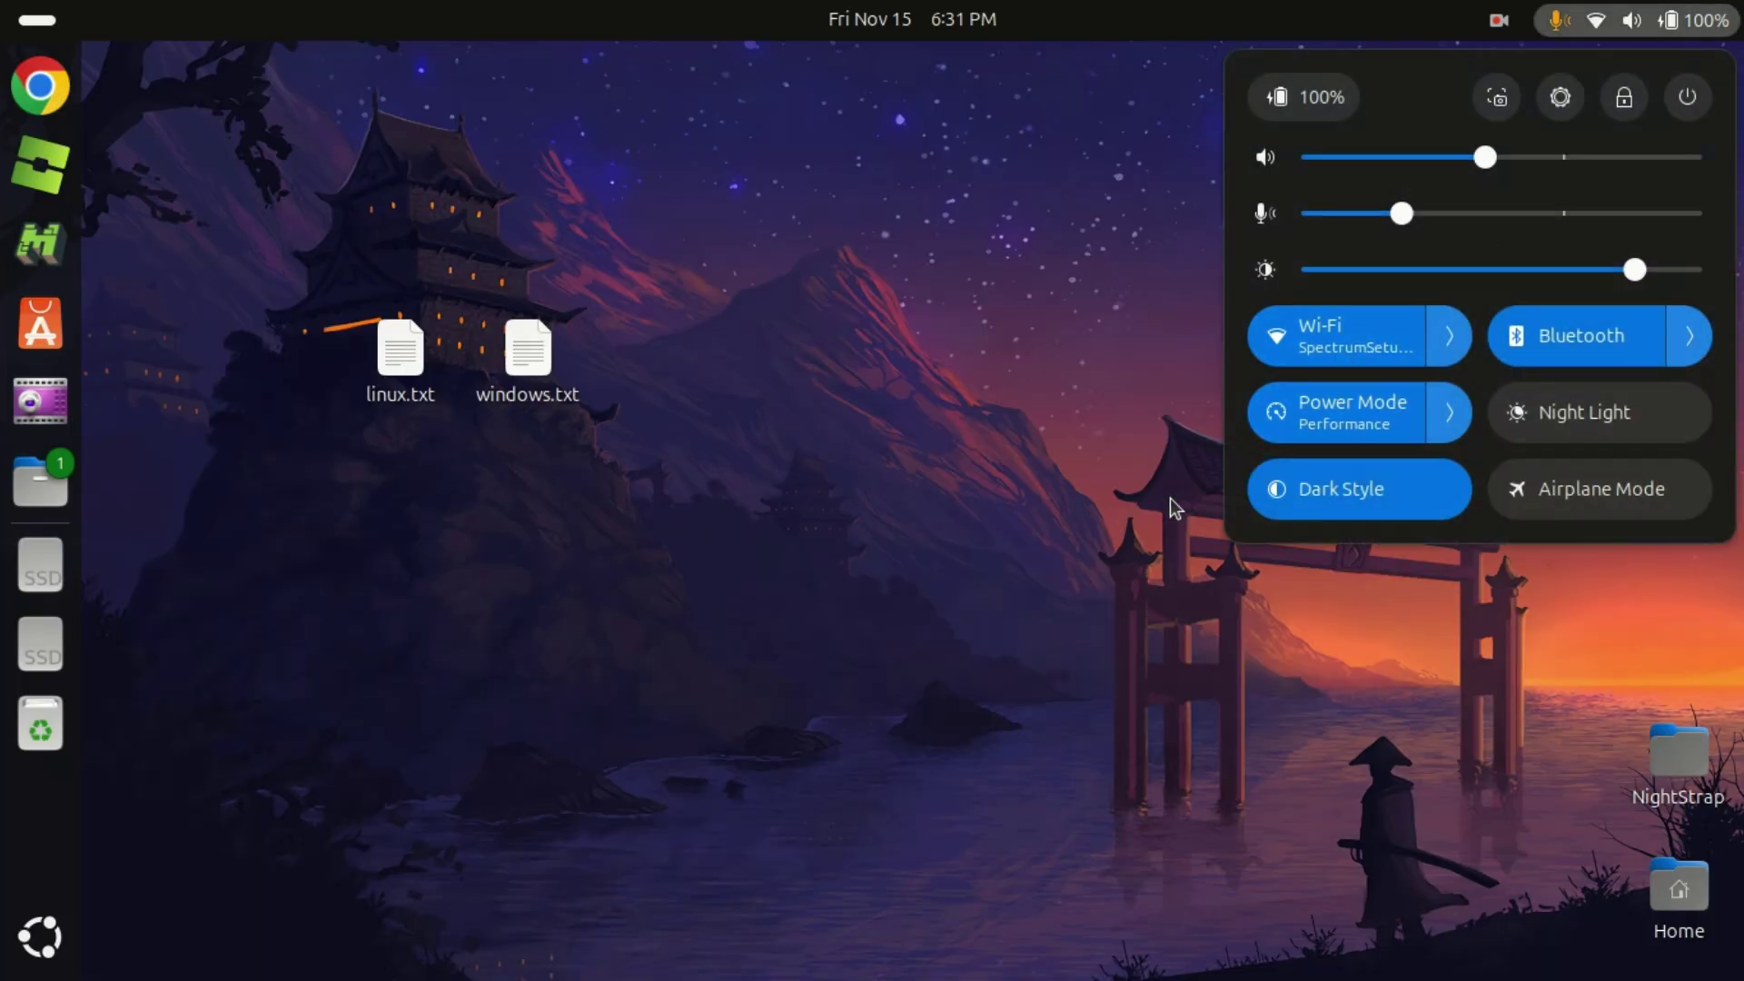
left_click(1688, 335)
left_click(1456, 548)
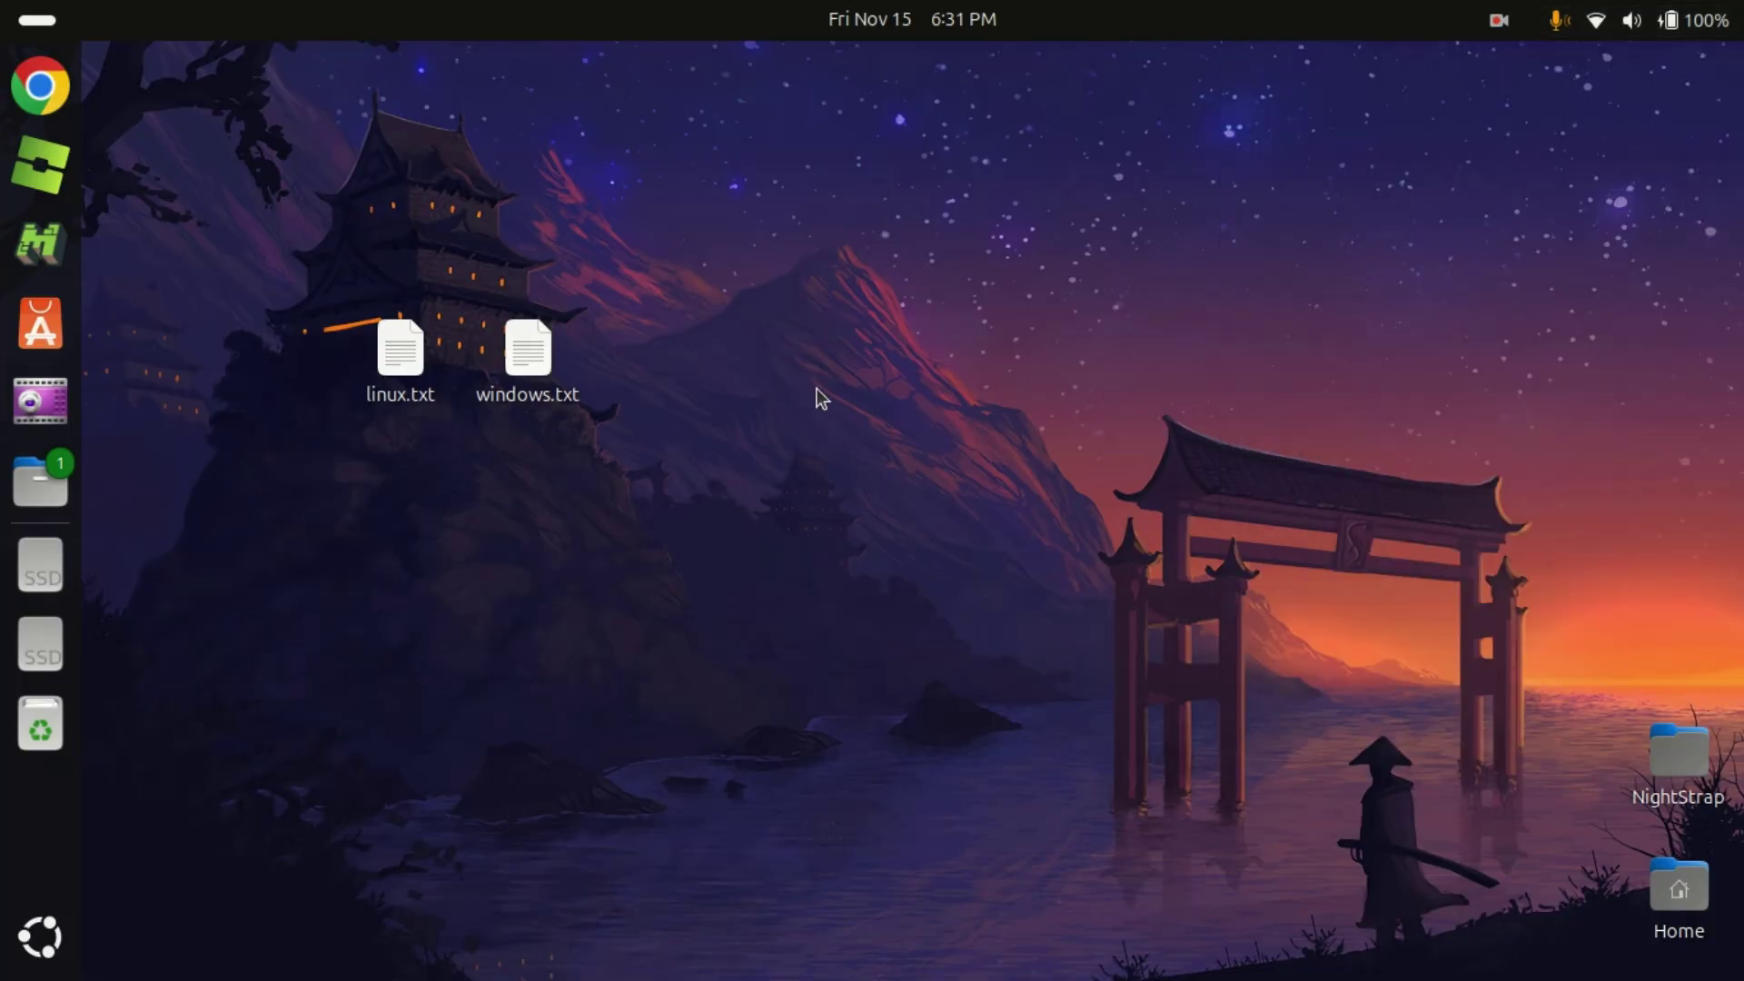
left_click(981, 368)
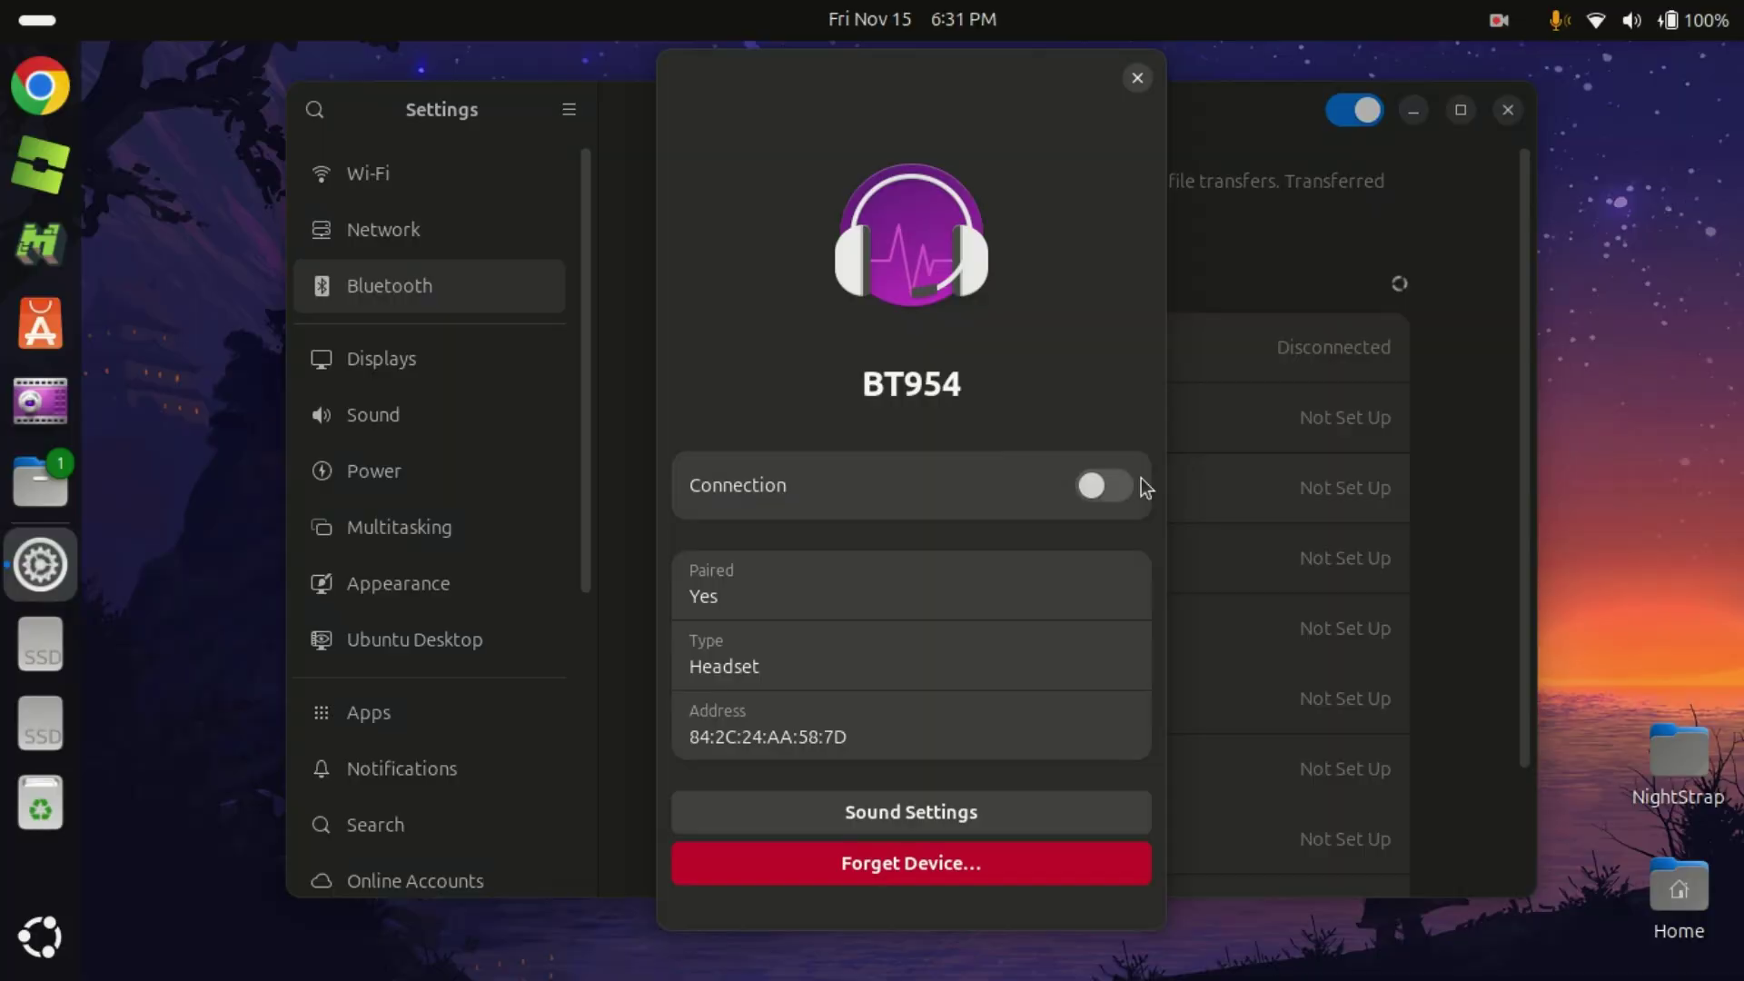
left_click(1133, 485)
left_click(1113, 495)
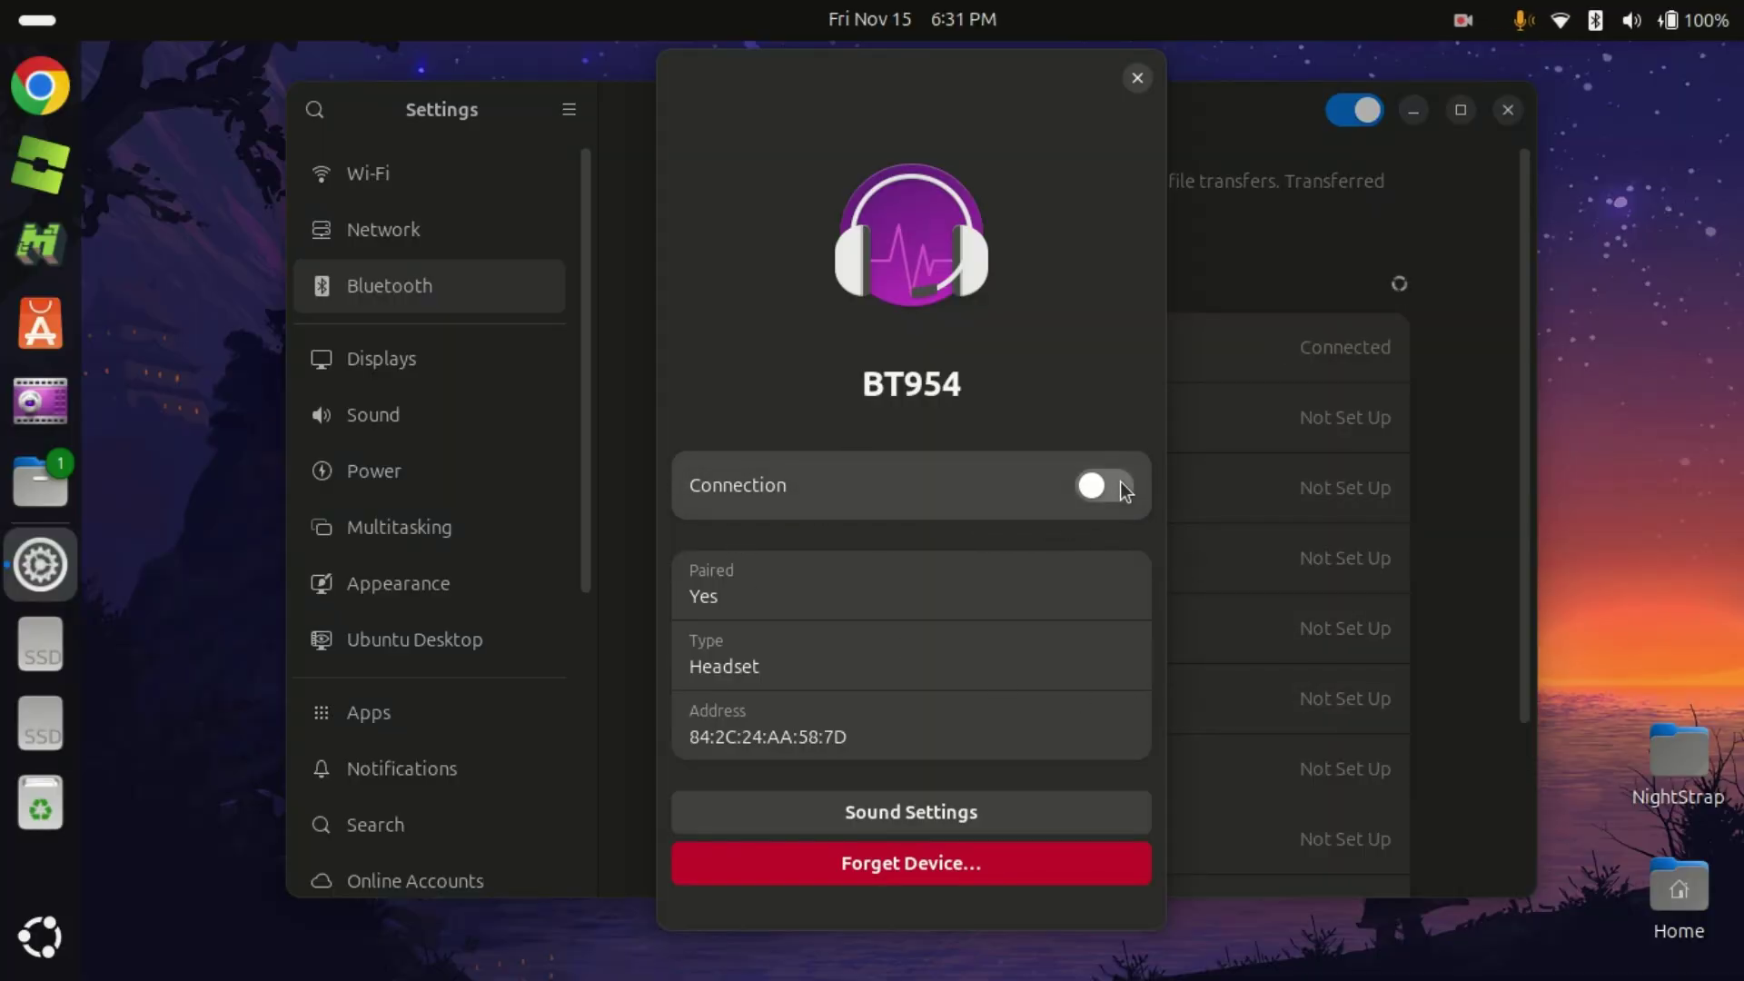
left_click(1136, 74)
left_click(1507, 110)
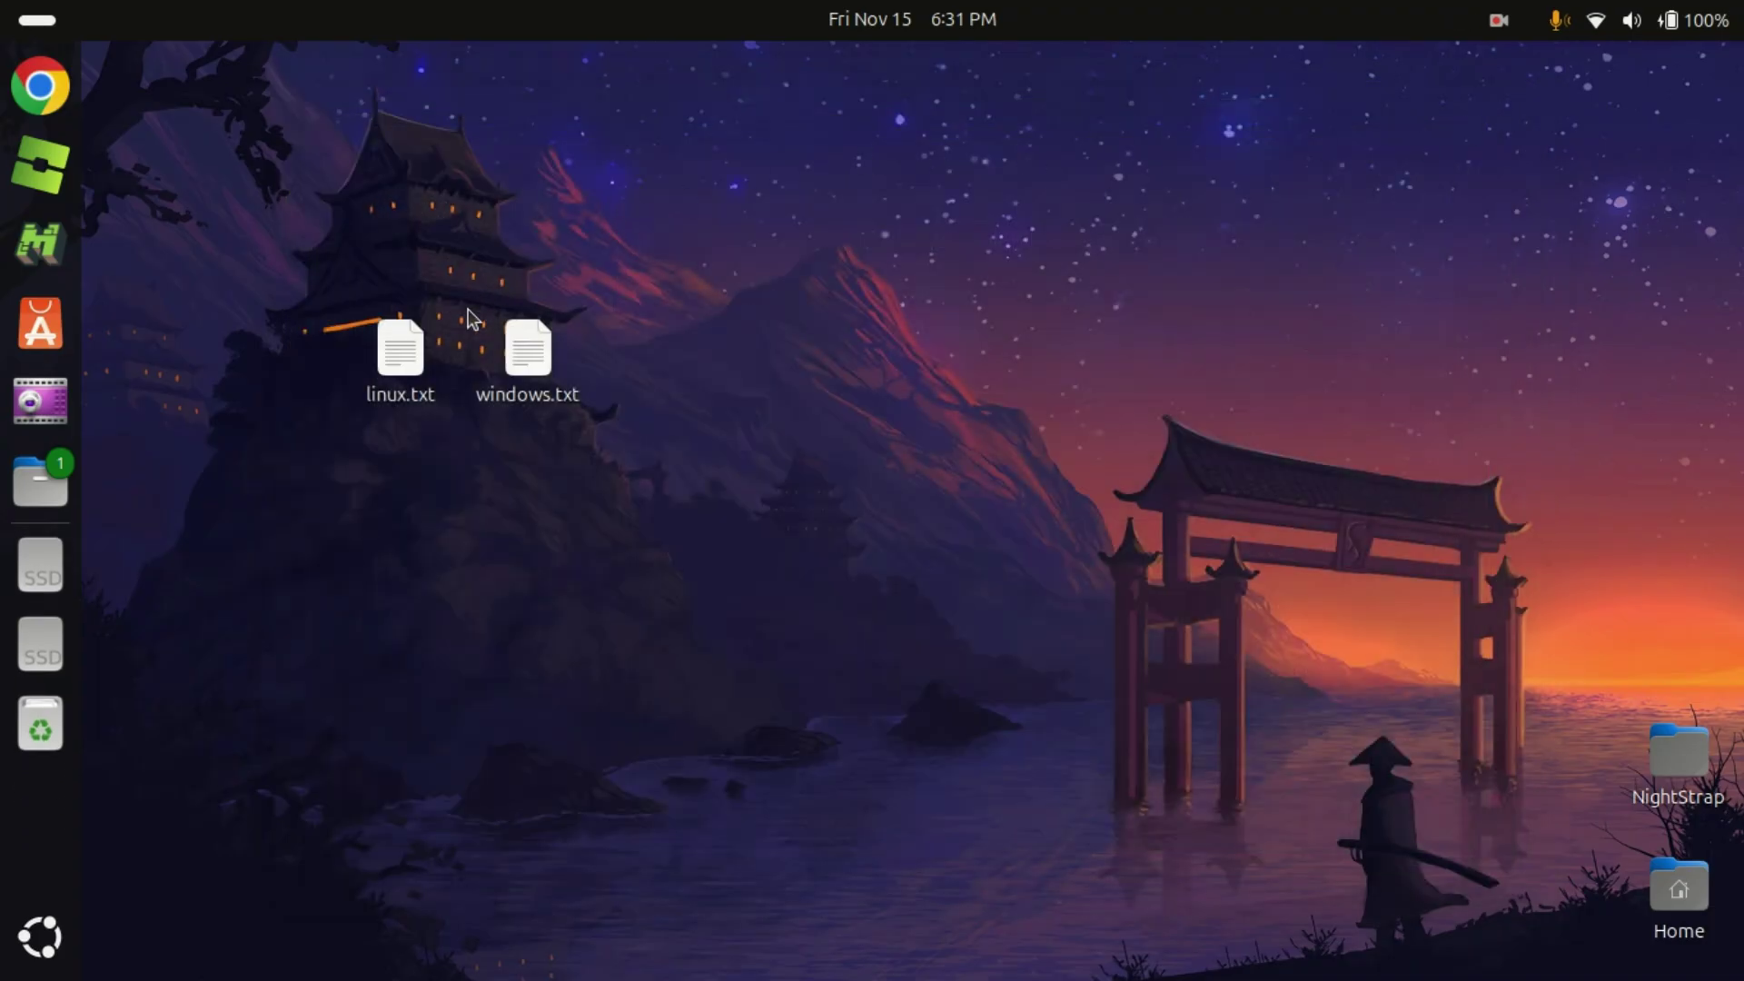
Open two terminal windows and arrange them beside each other, with the second one active
key("ctrl+alt+t")
key("ctrl+alt+t")
left_click_drag(450, 69, 1149, 156)
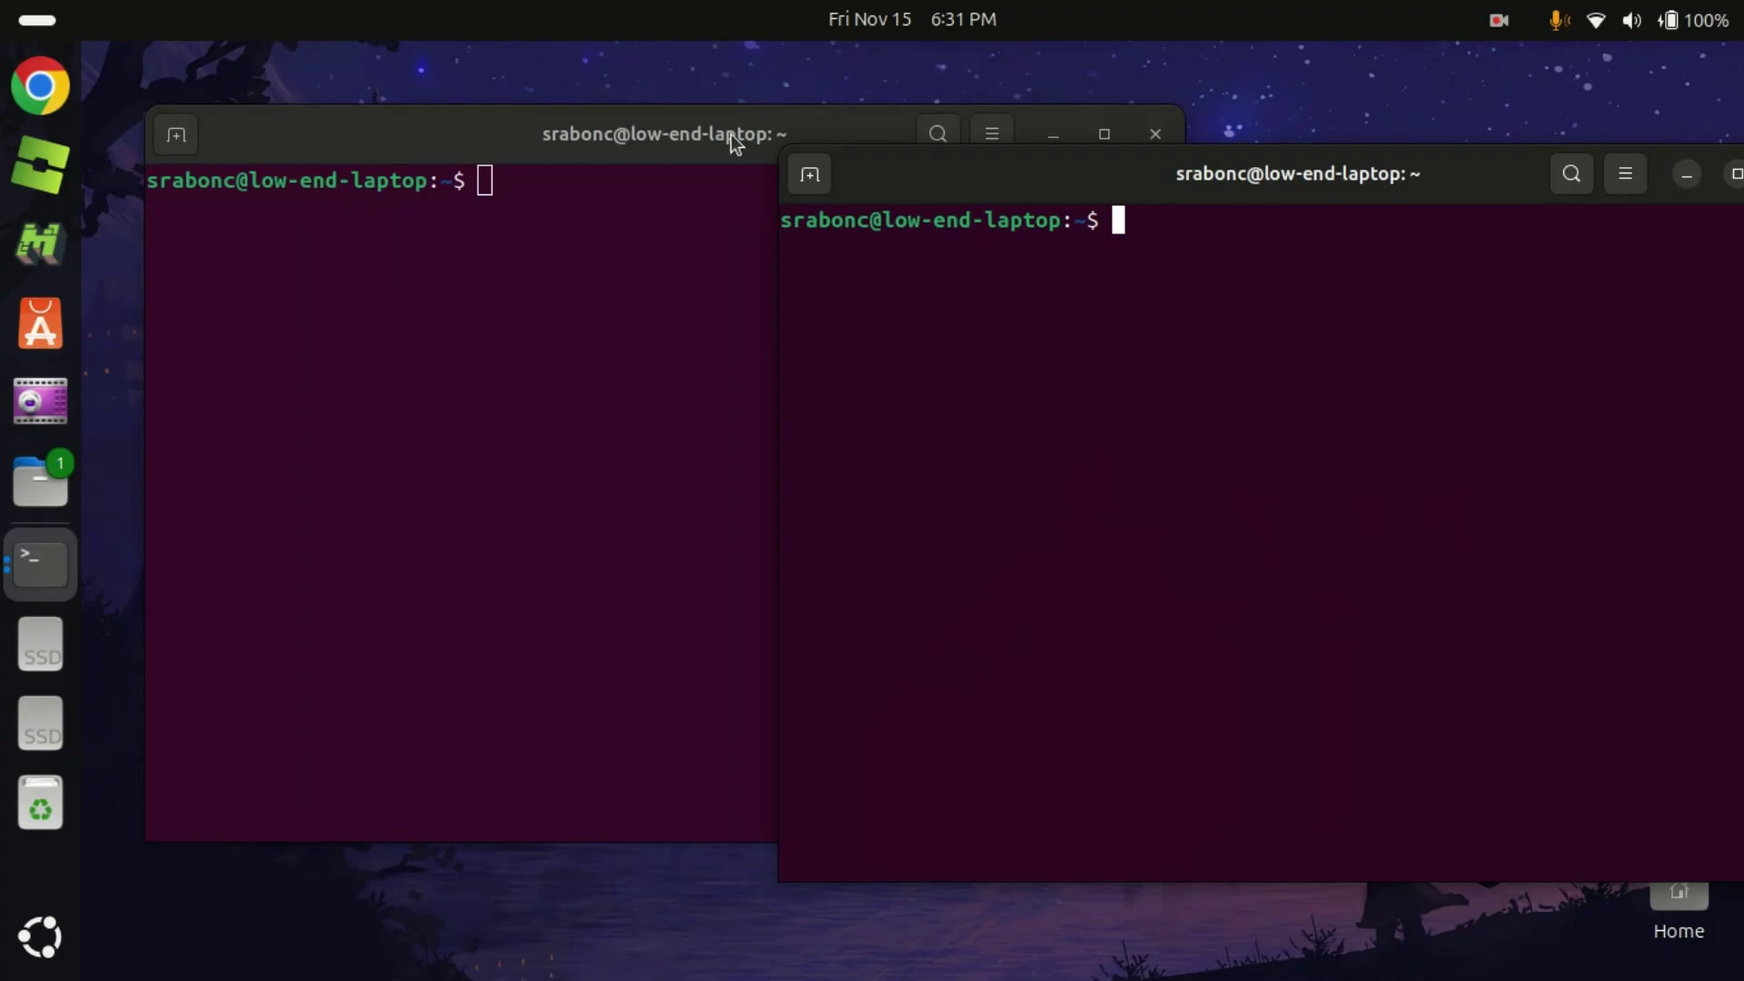
left_click_drag(730, 134, 666, 144)
left_click(1184, 222)
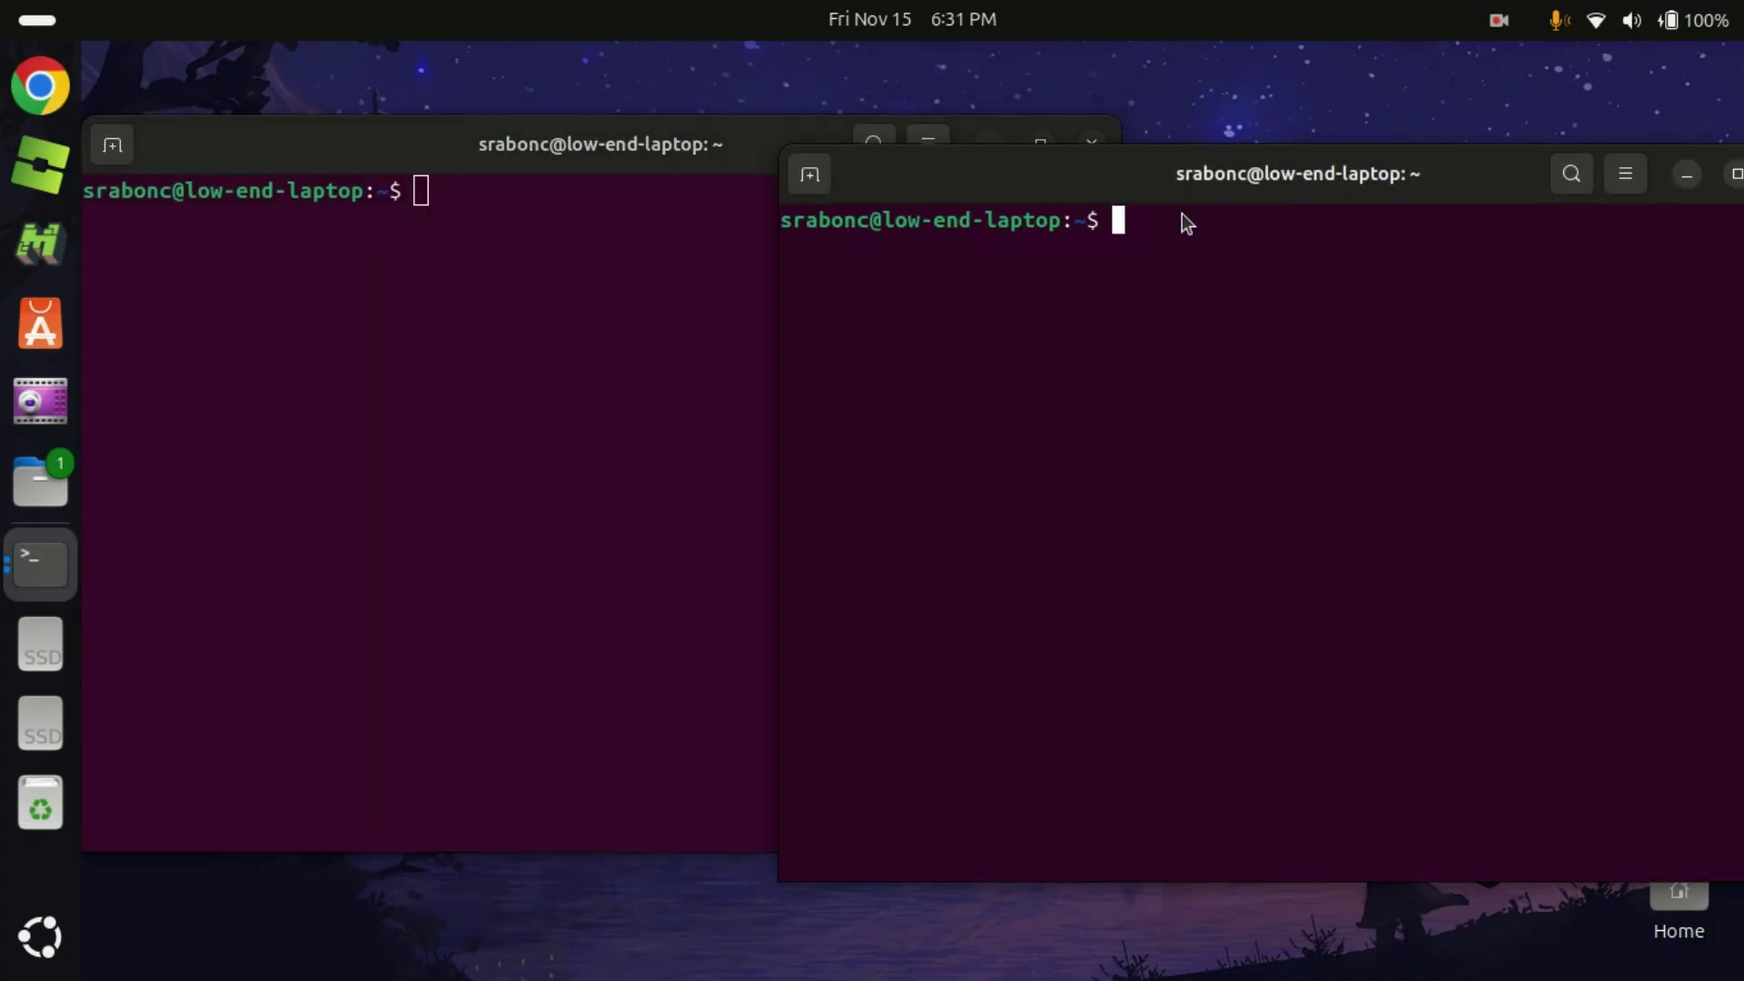
Open the 138 GB Volume in the file manager, look into its Windows folder and return to the volume's root
left_click(38, 740)
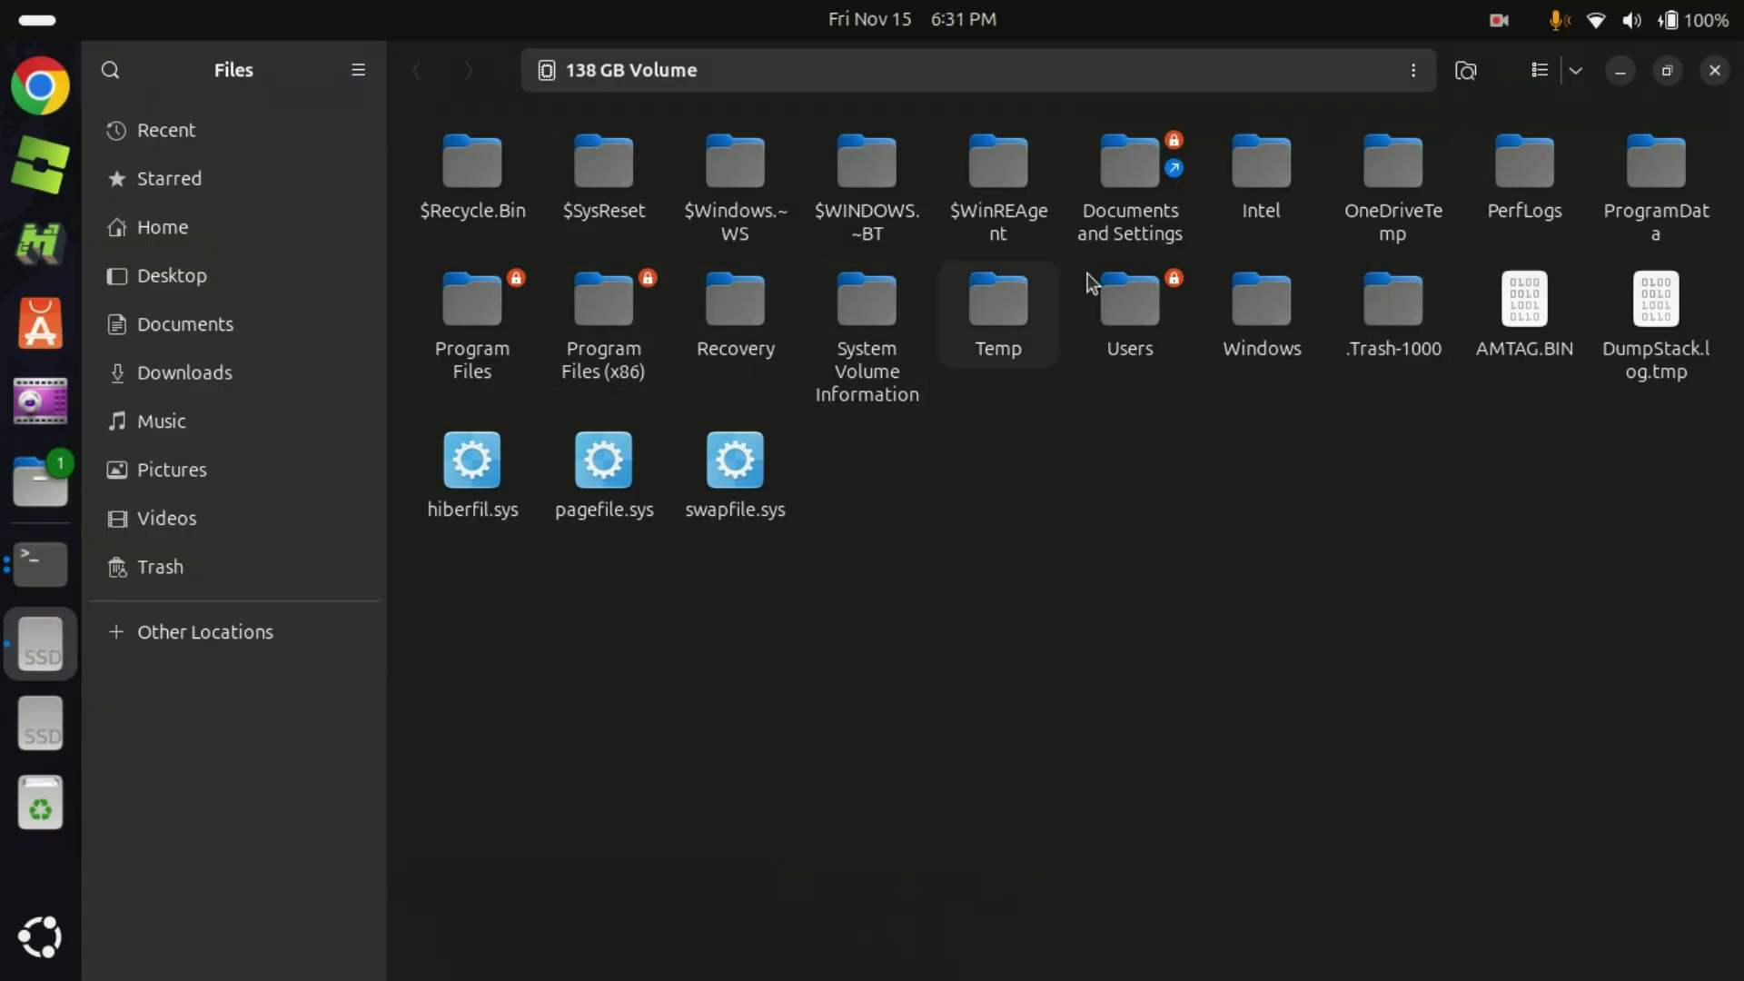
double_click(1263, 308)
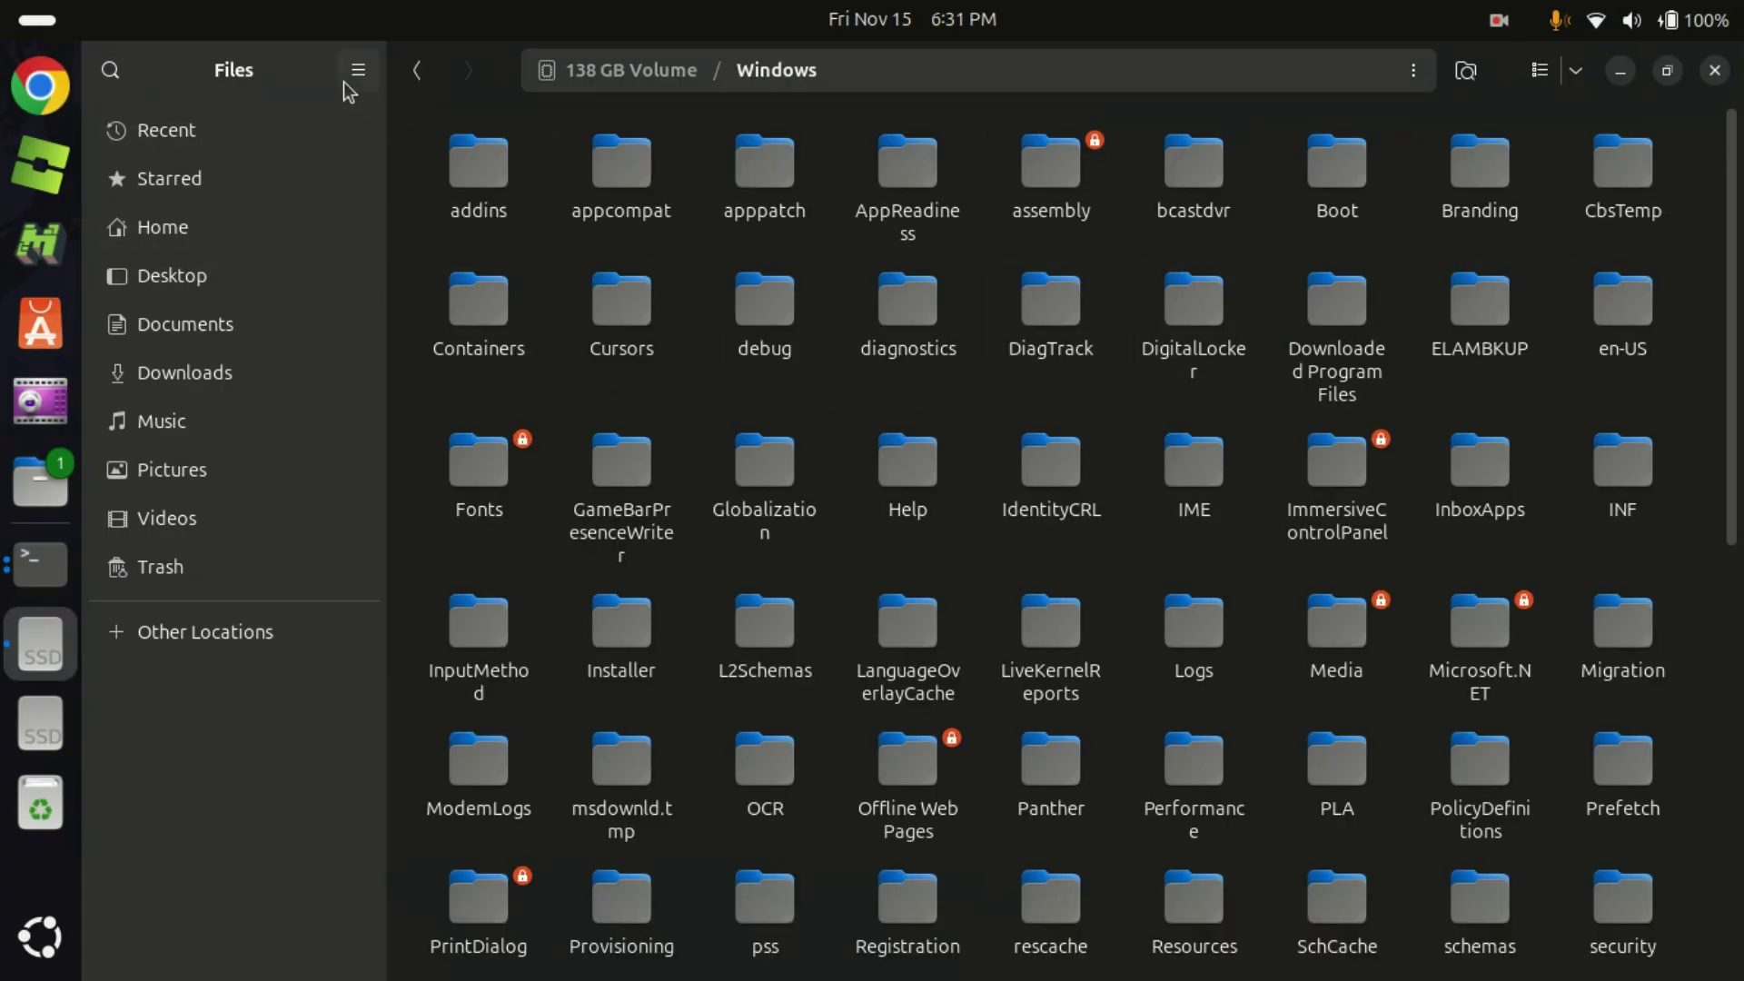
left_click(352, 70)
left_click(558, 114)
left_click(654, 72)
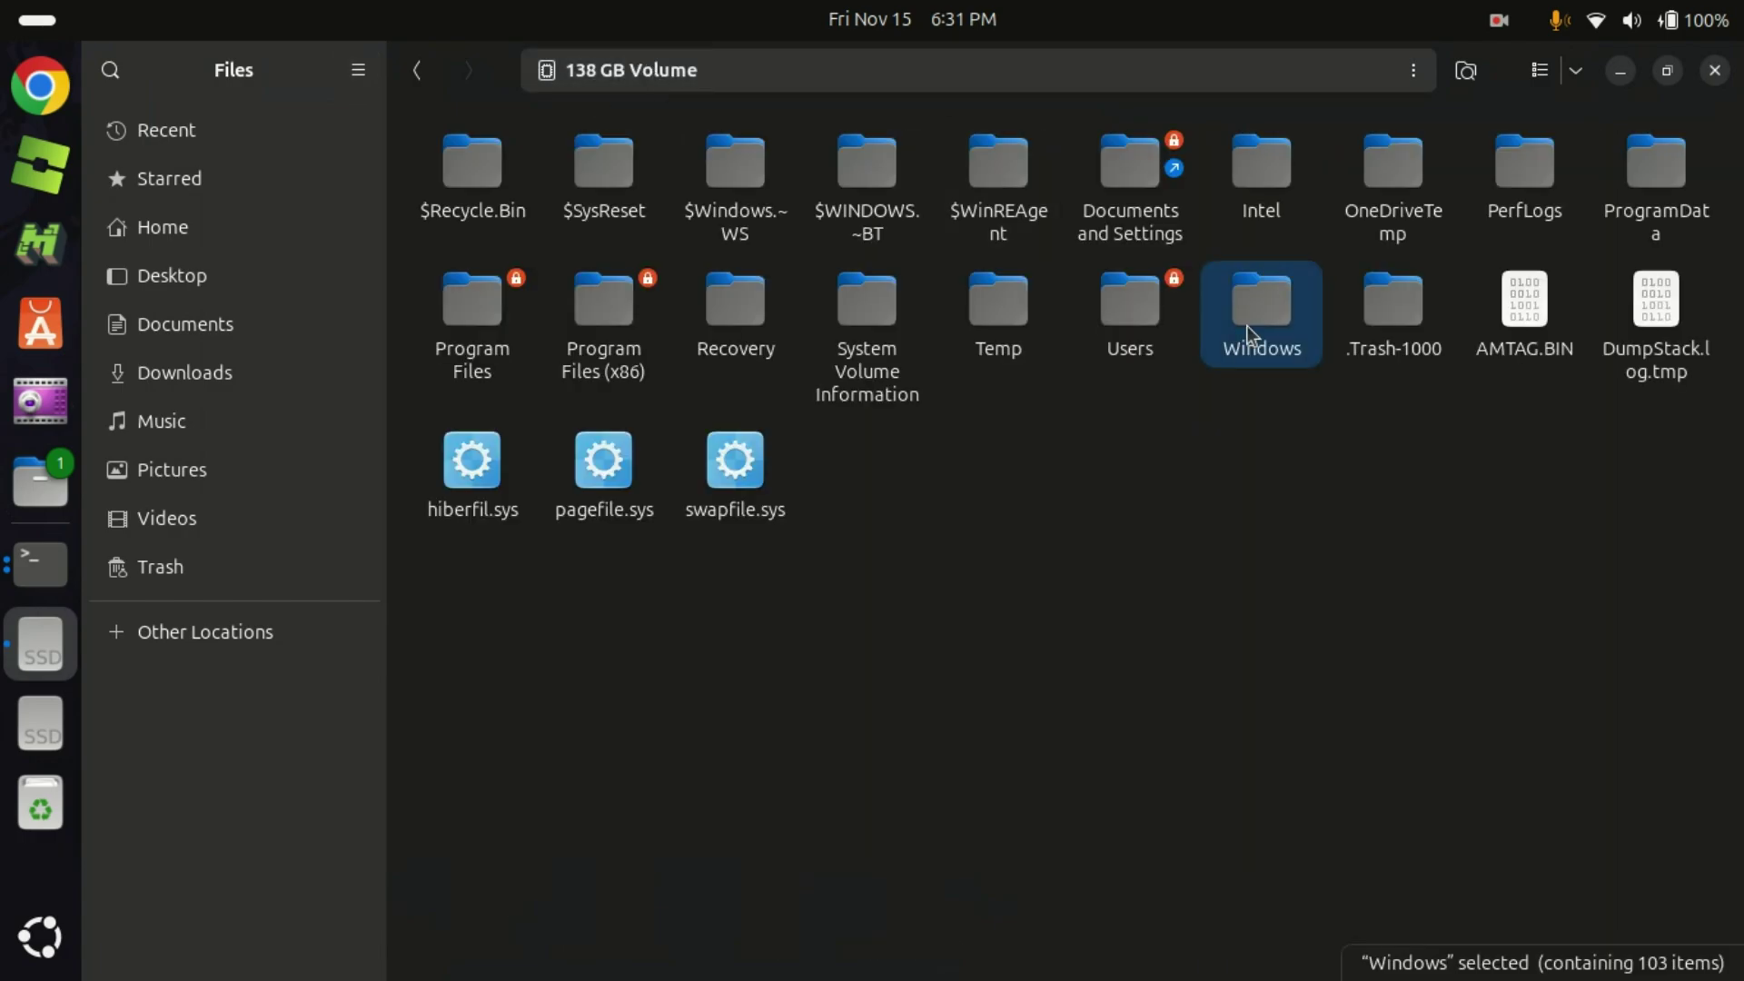
Open the System32 folder inside the volume's Windows folder
double_click(1246, 318)
scroll(783, 378, "down", 5)
scroll(988, 580, "up", 5)
scroll(984, 571, "down", 5)
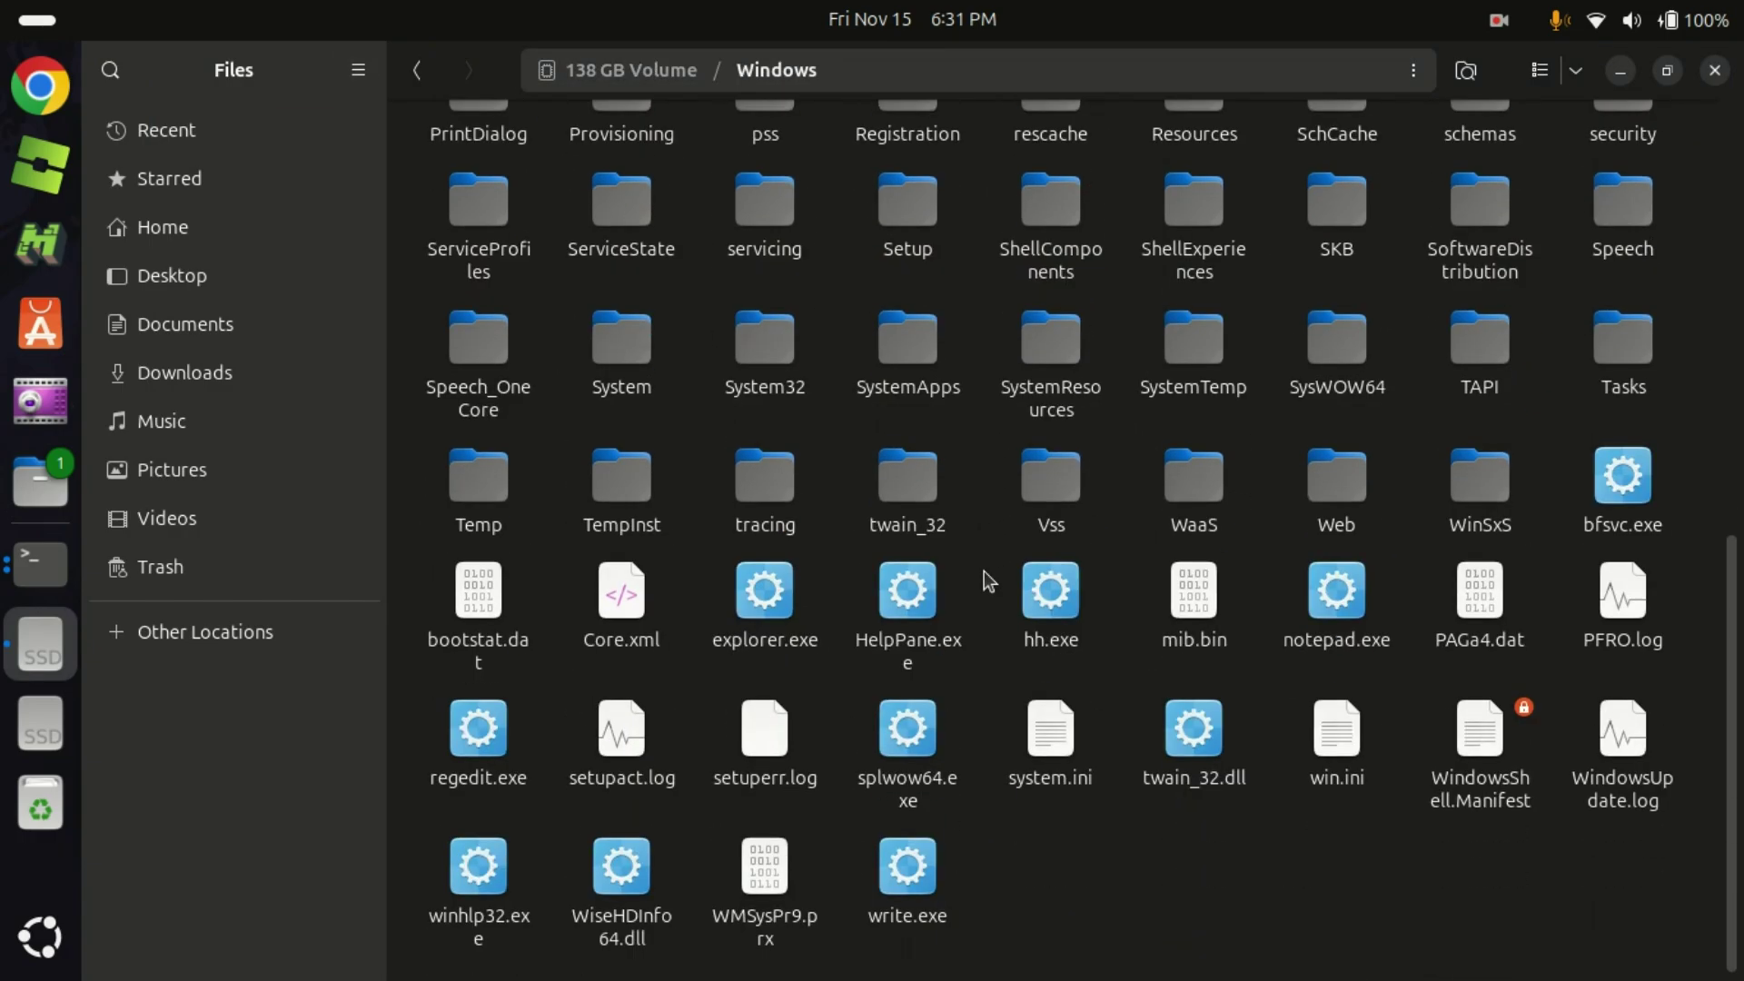
double_click(757, 385)
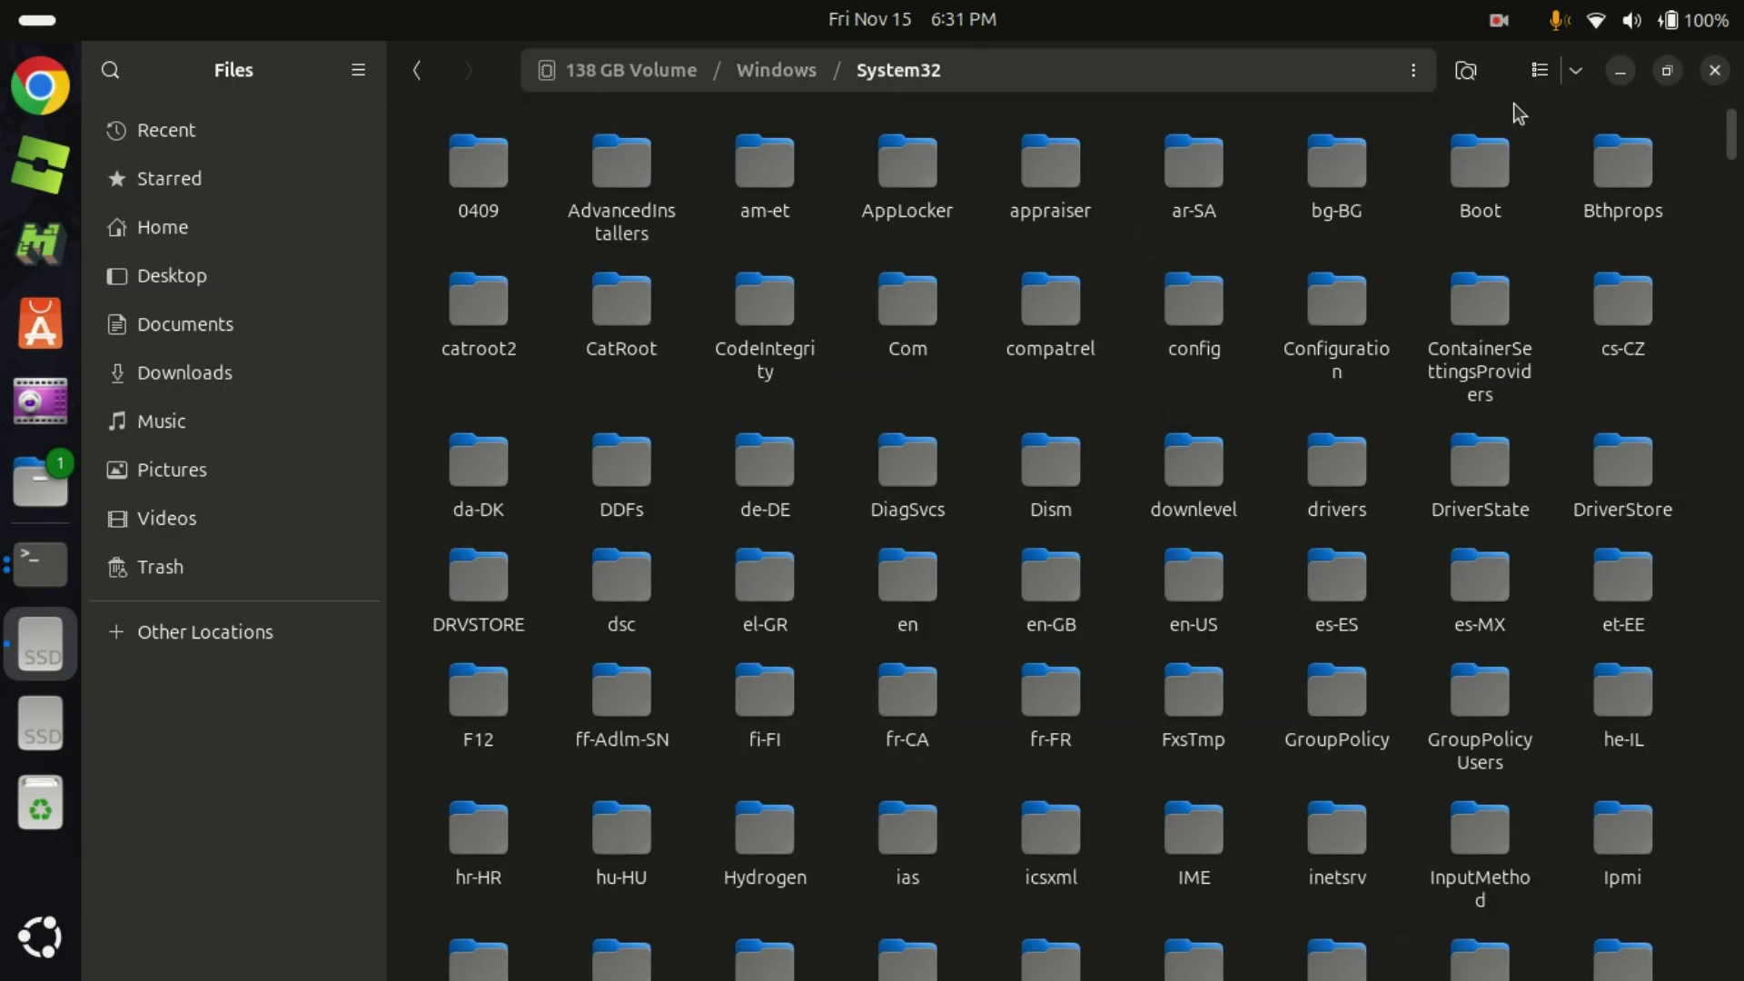
Search System32 for "config" and open the config folder
left_click(1466, 70)
type("co")
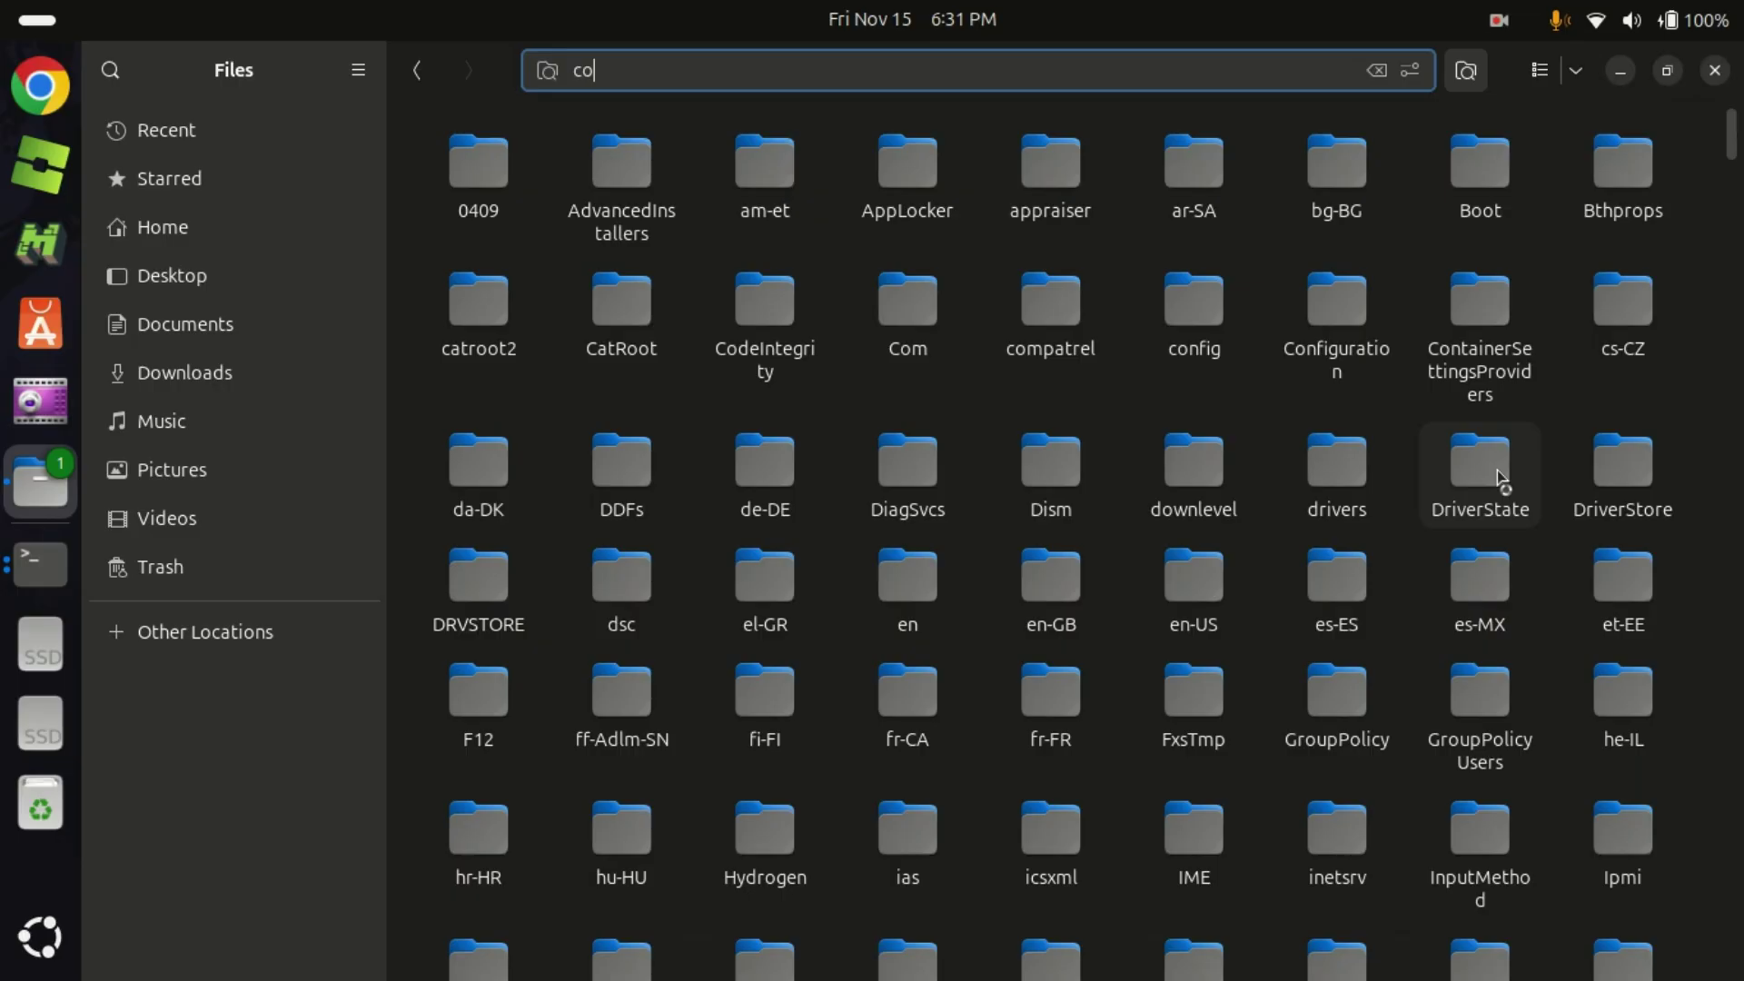
type("nfig")
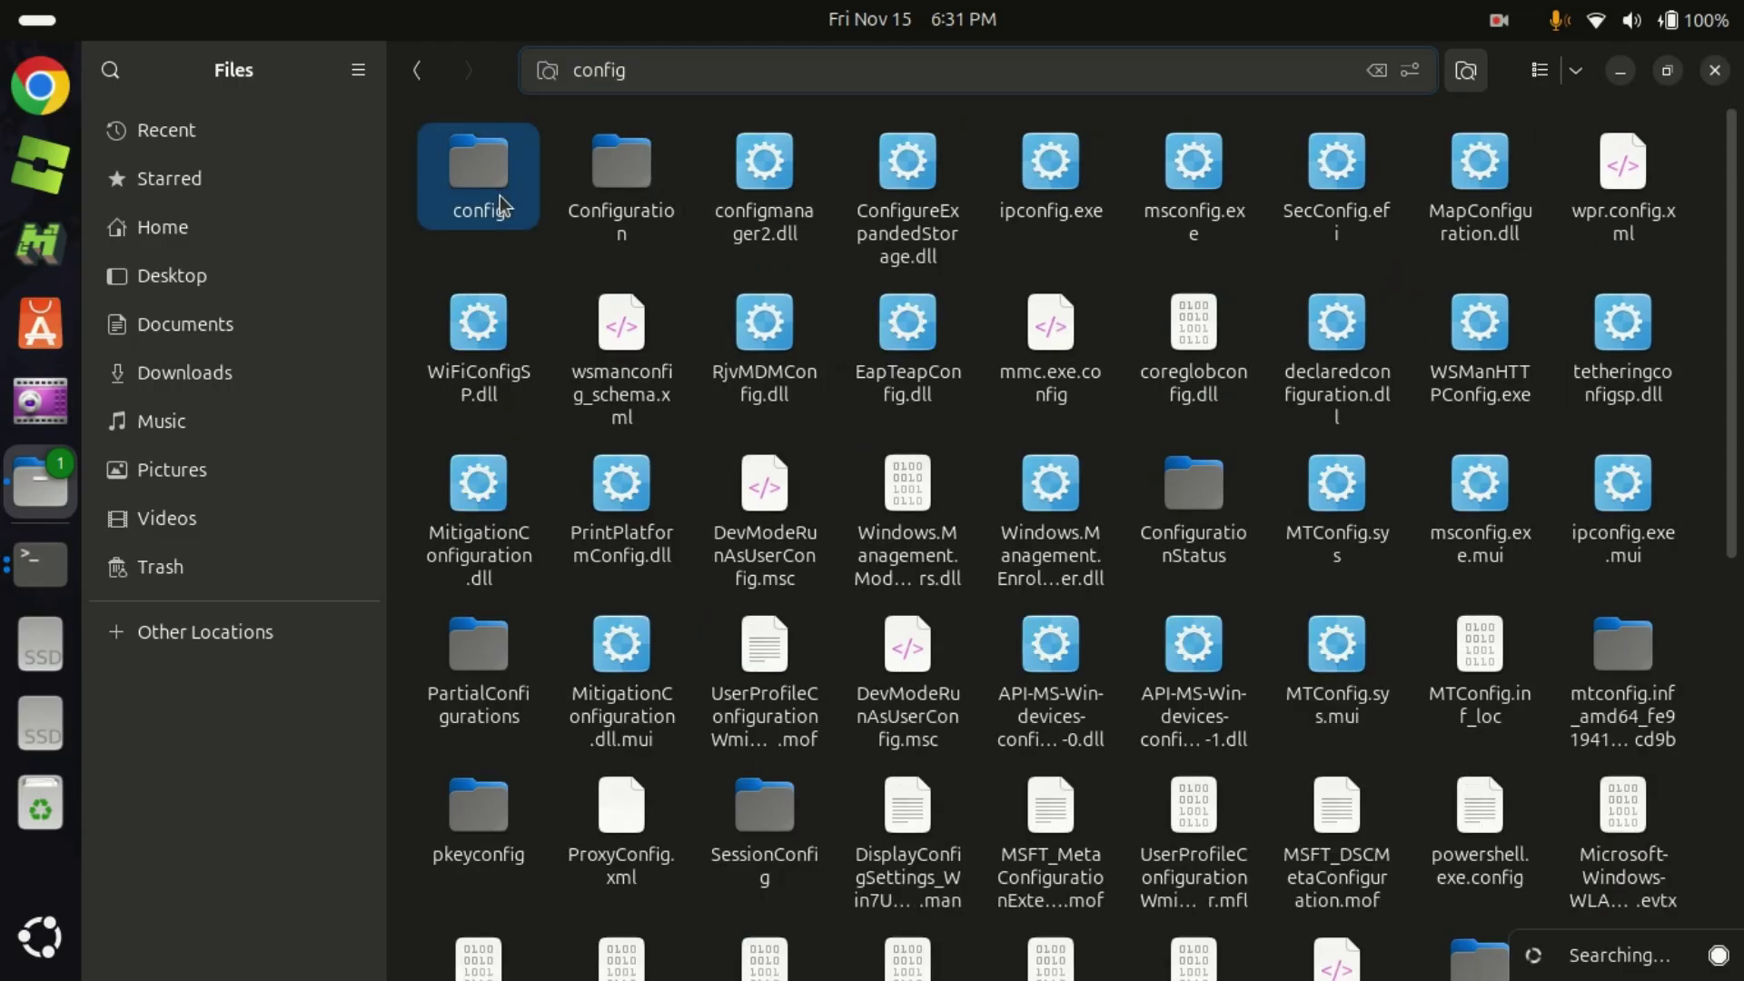
double_click(505, 206)
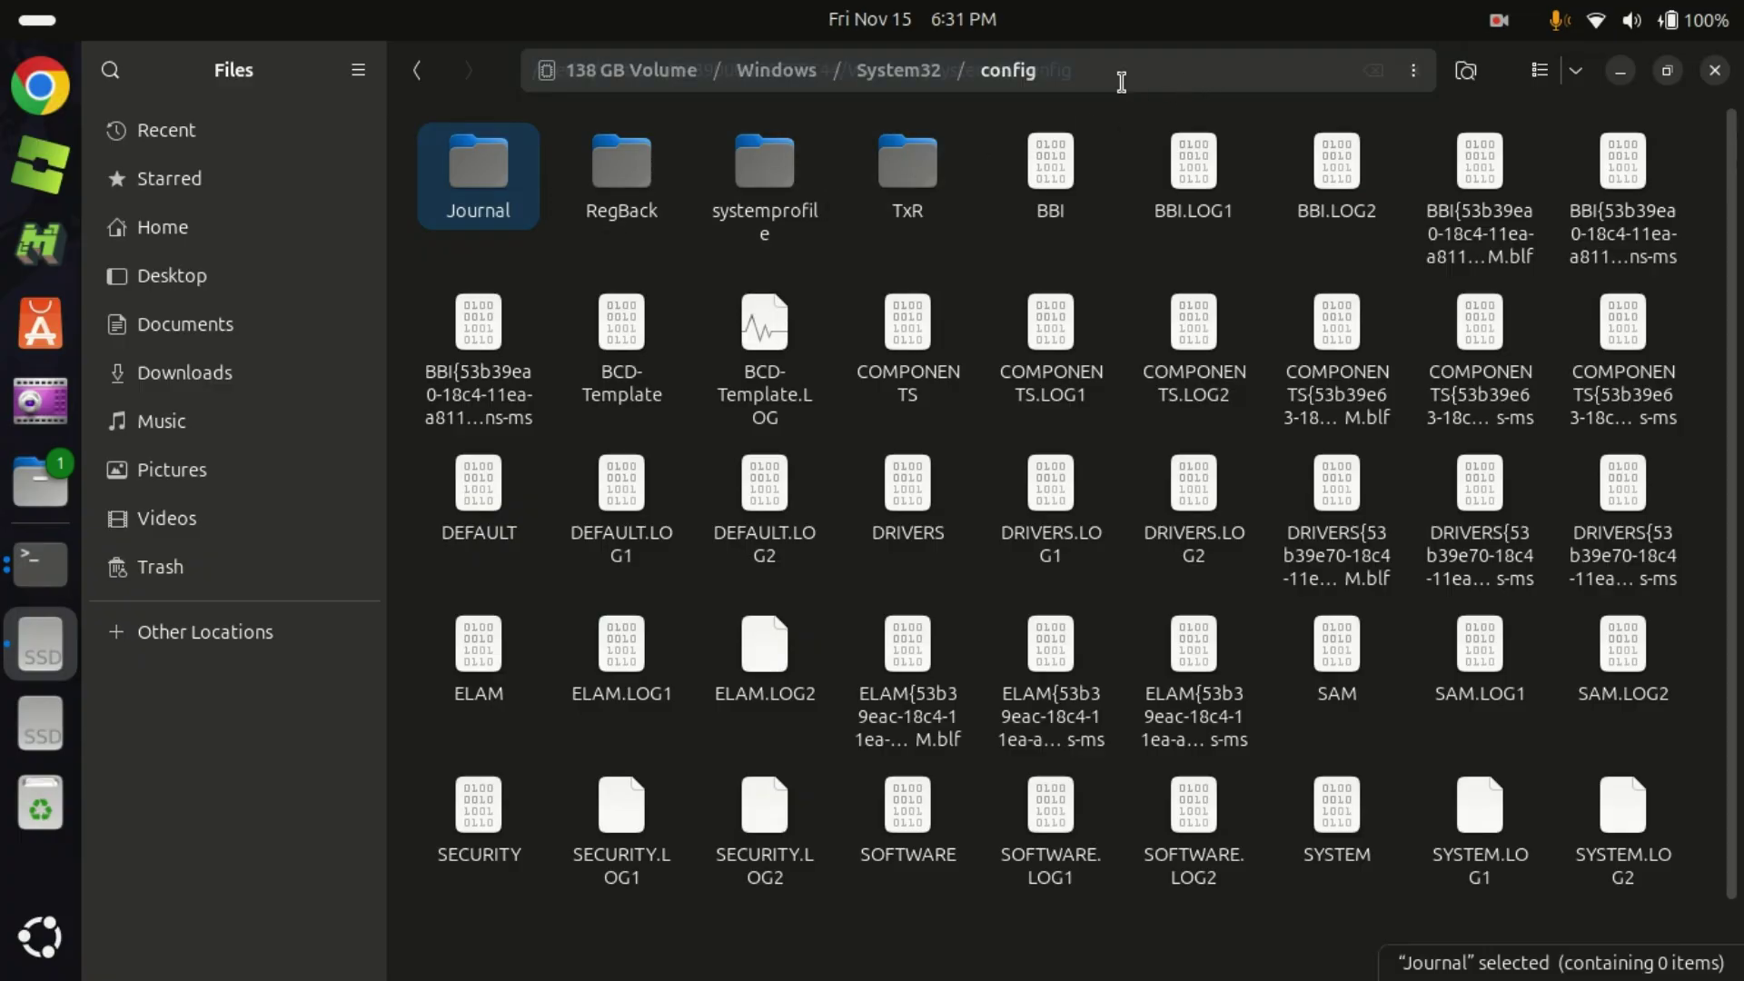
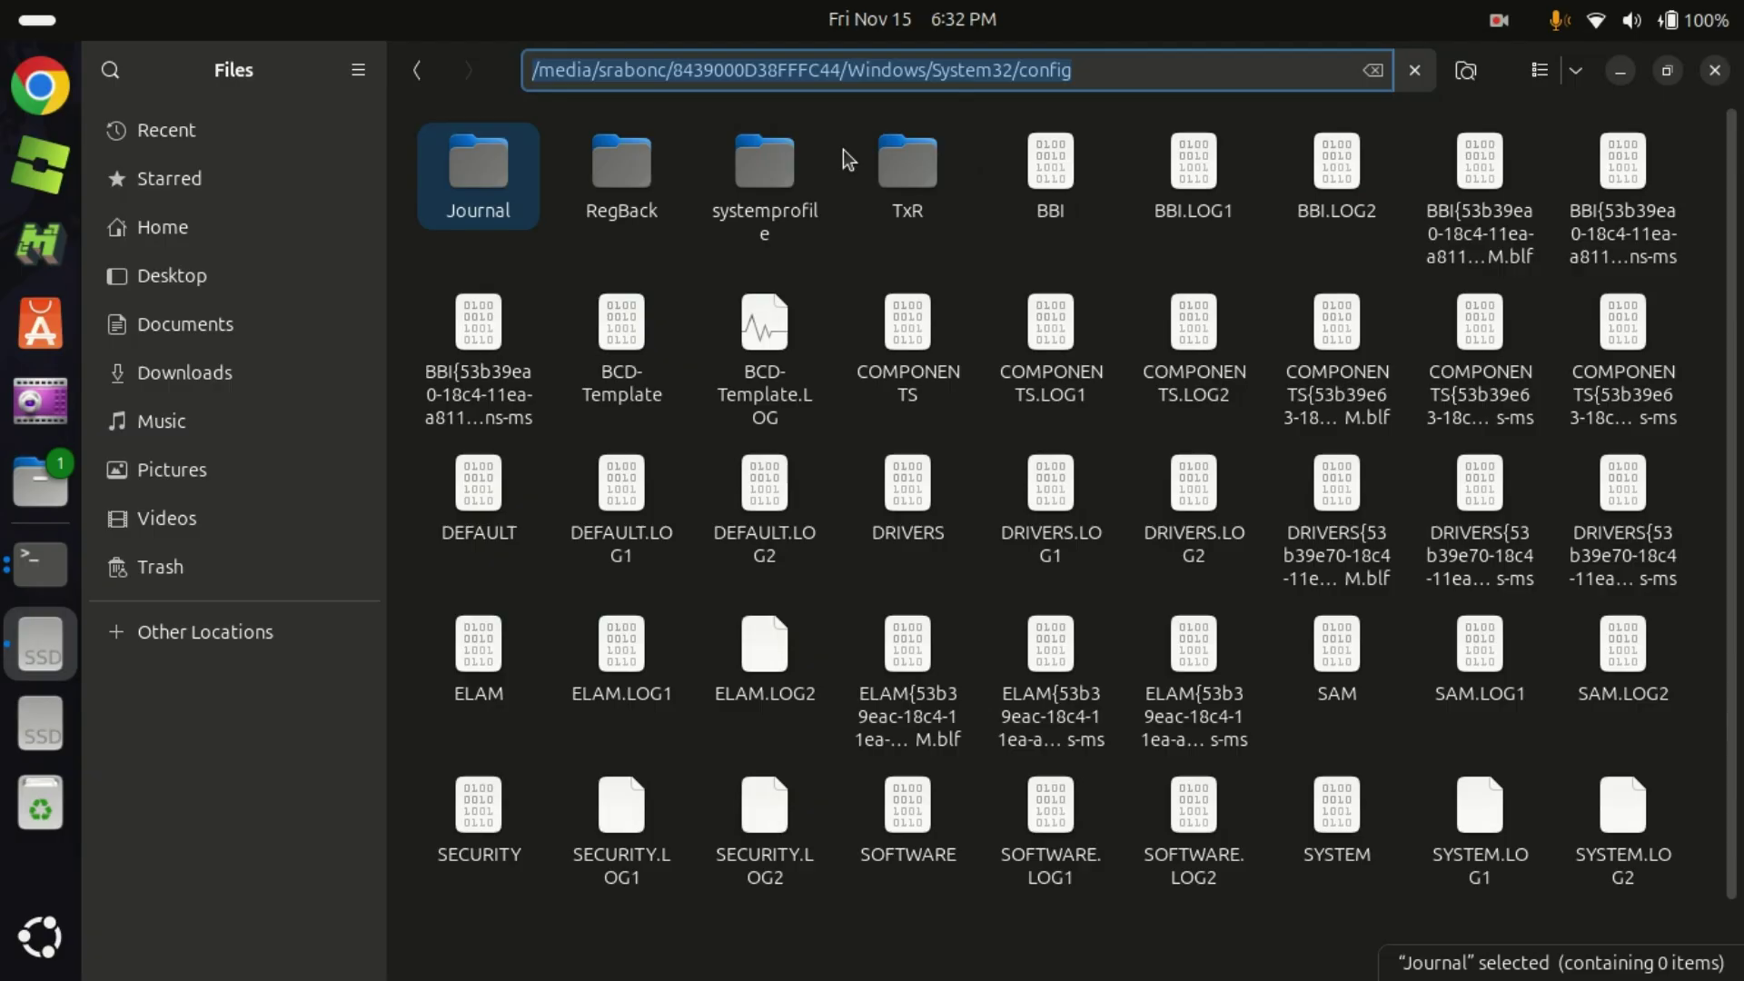
Minimize the file manager, enter cd with the copied Windows/System32/config path in the second terminal, and move that terminal window fully into view
left_click(1621, 72)
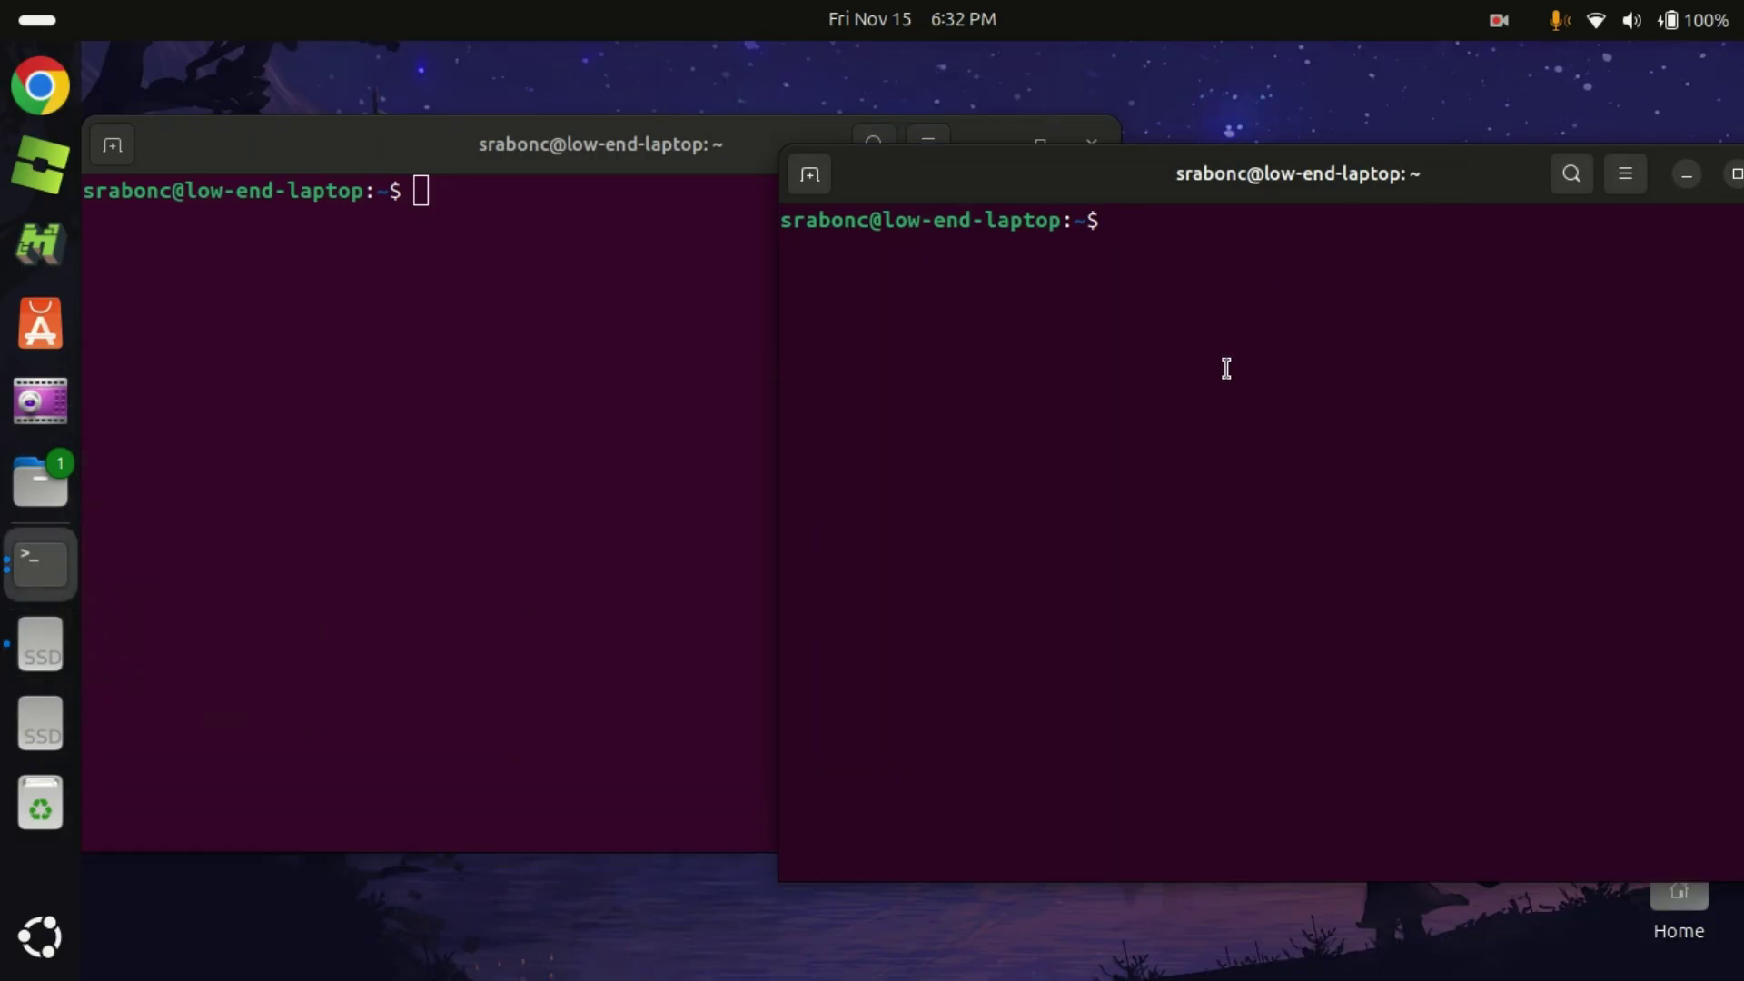
type("cd")
right_click(1169, 380)
left_click(1285, 473)
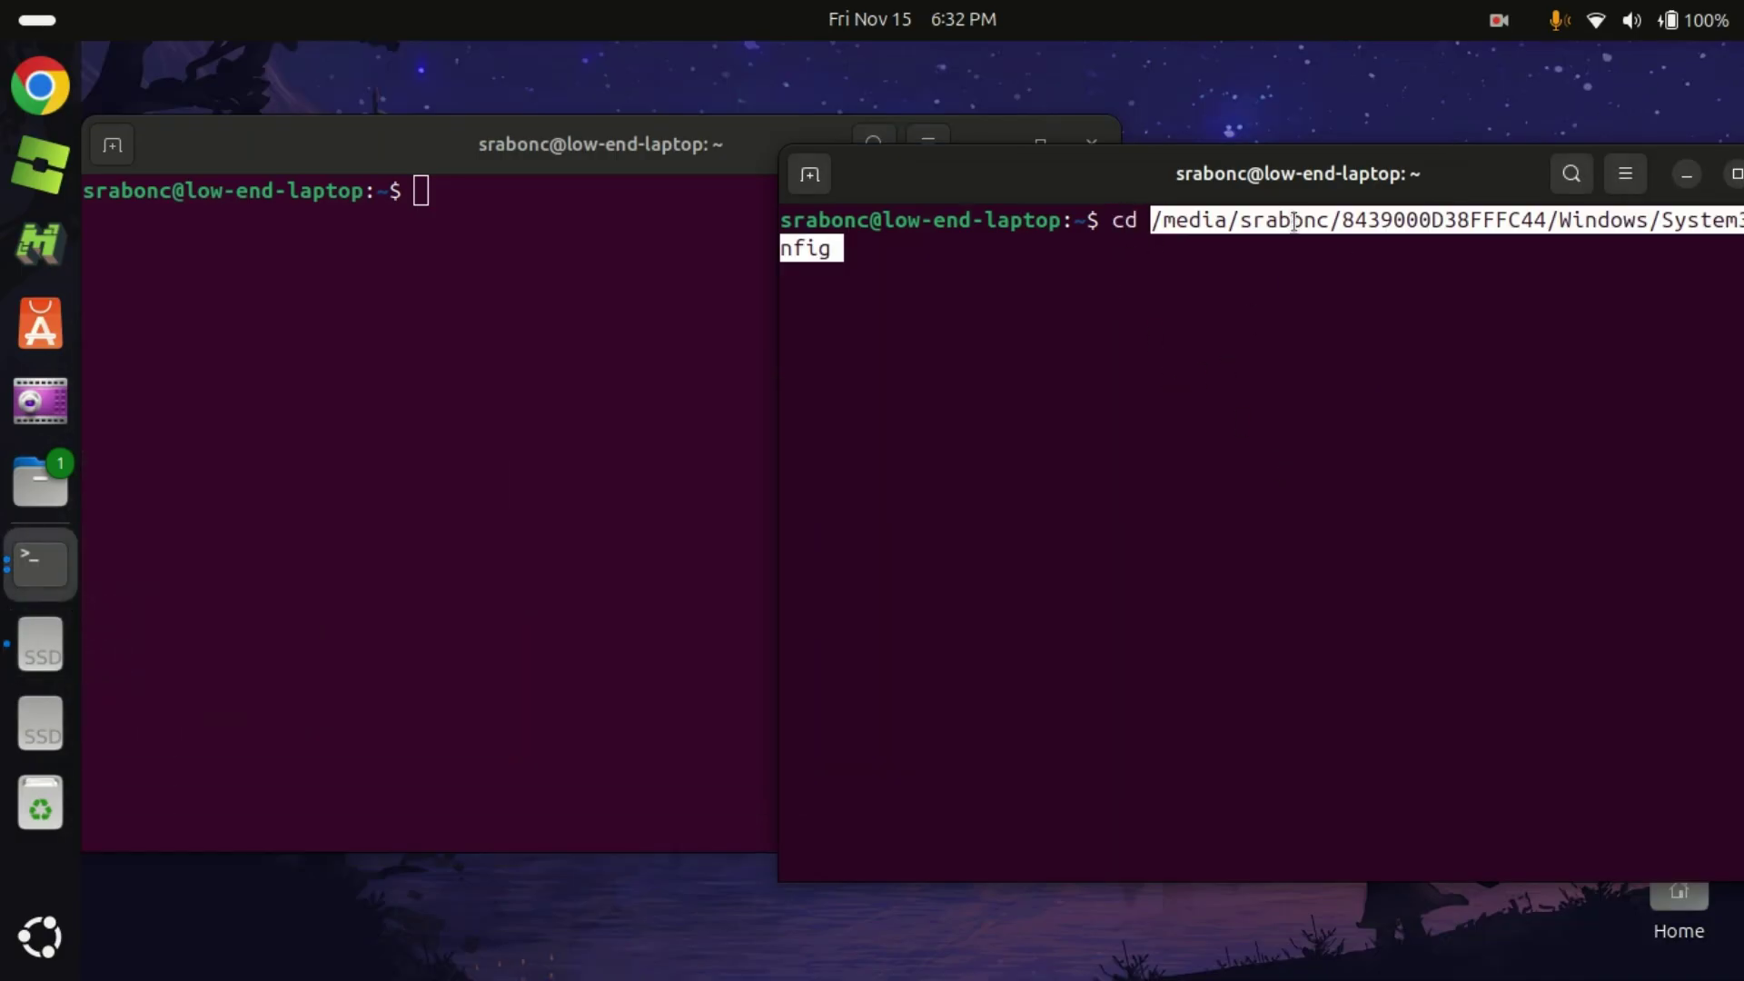
left_click_drag(1272, 193, 1094, 198)
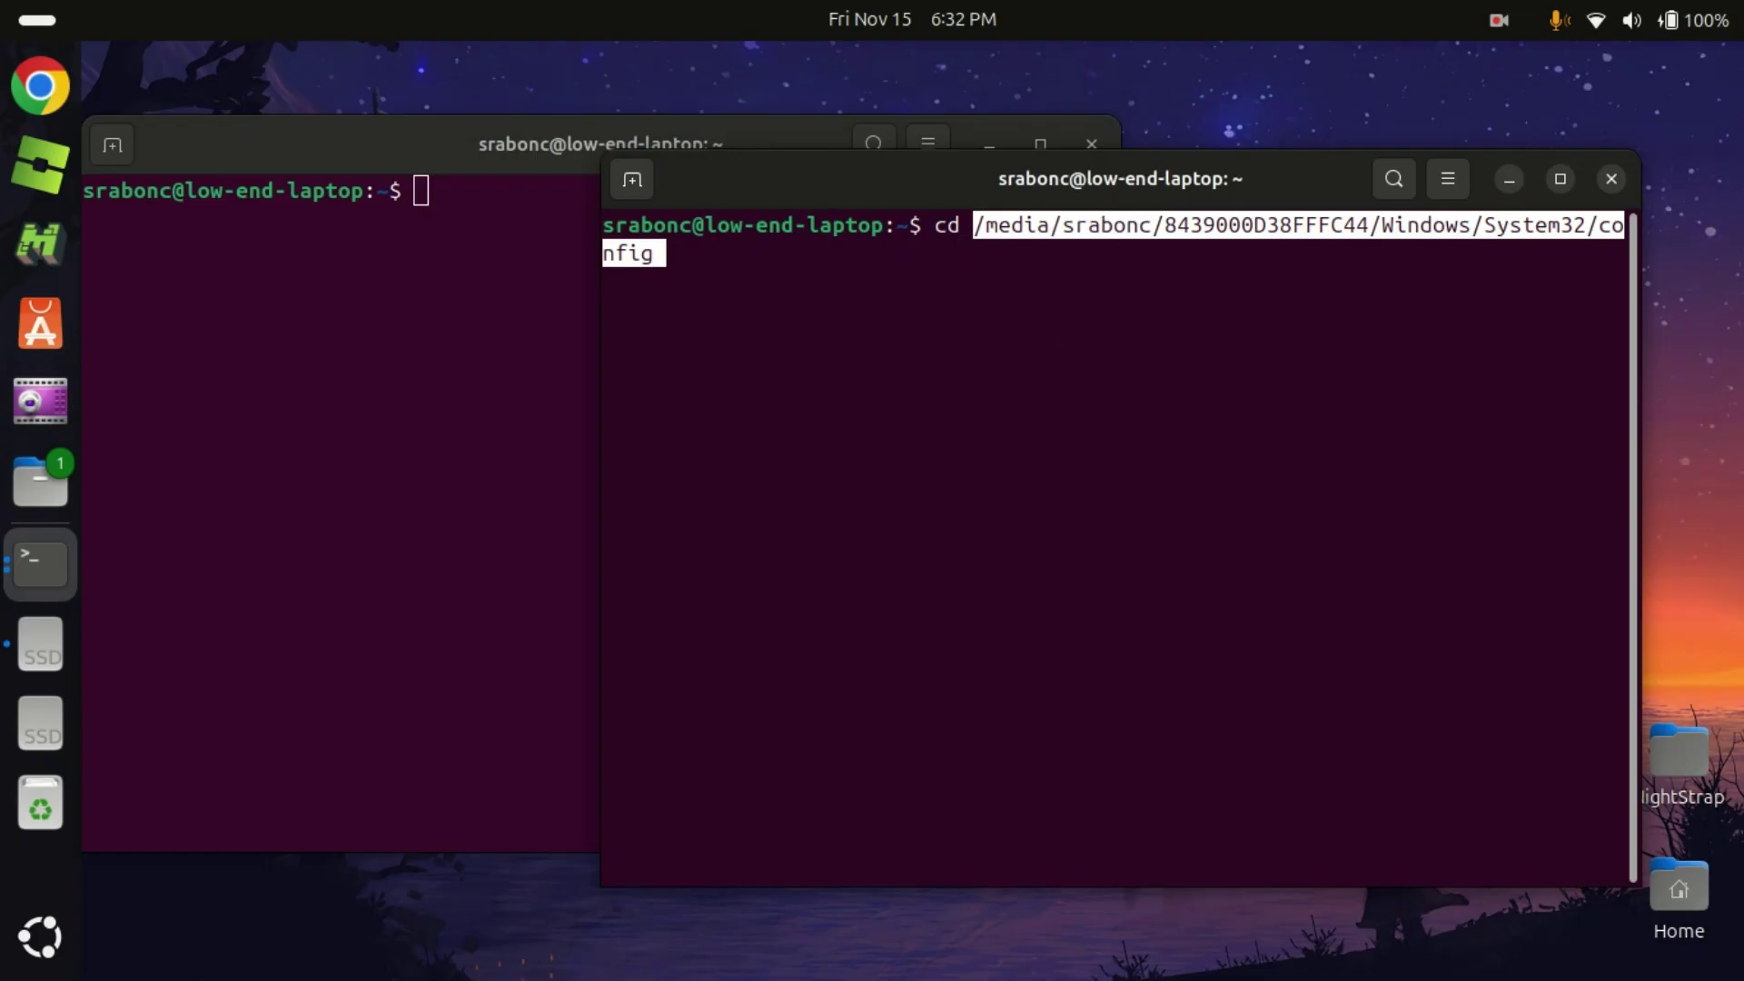
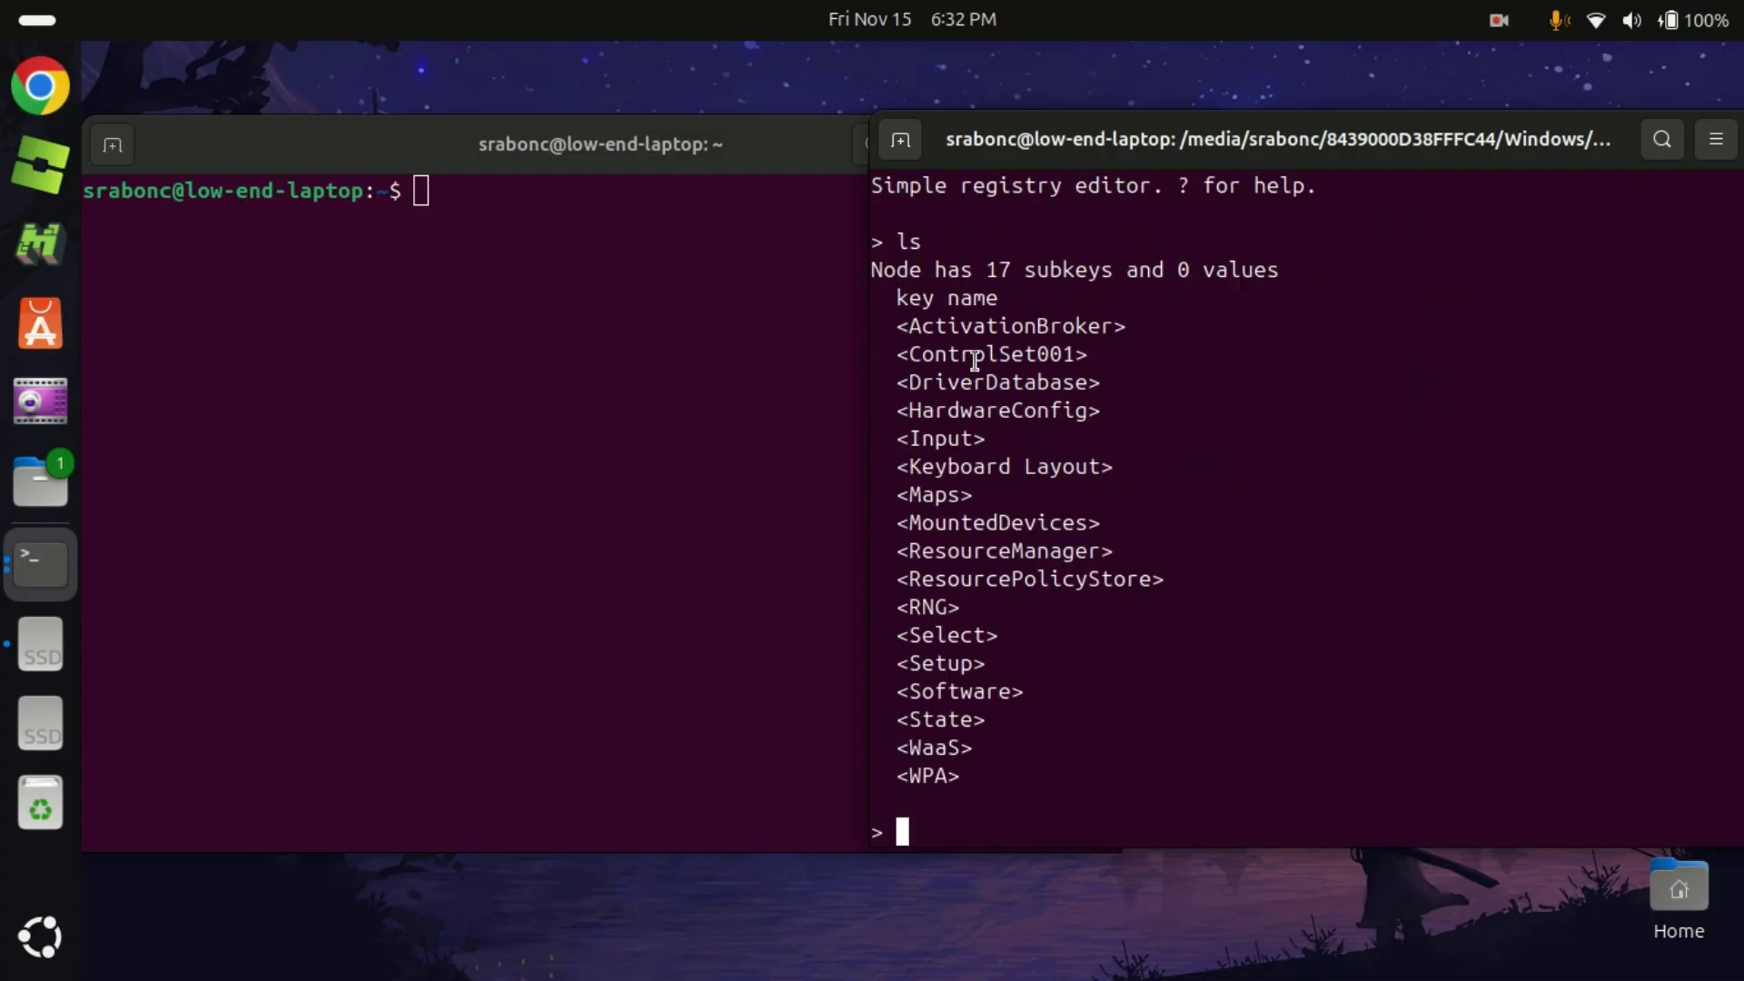
Change into the ControlSet001 key in the registry editor
double_click(971, 356)
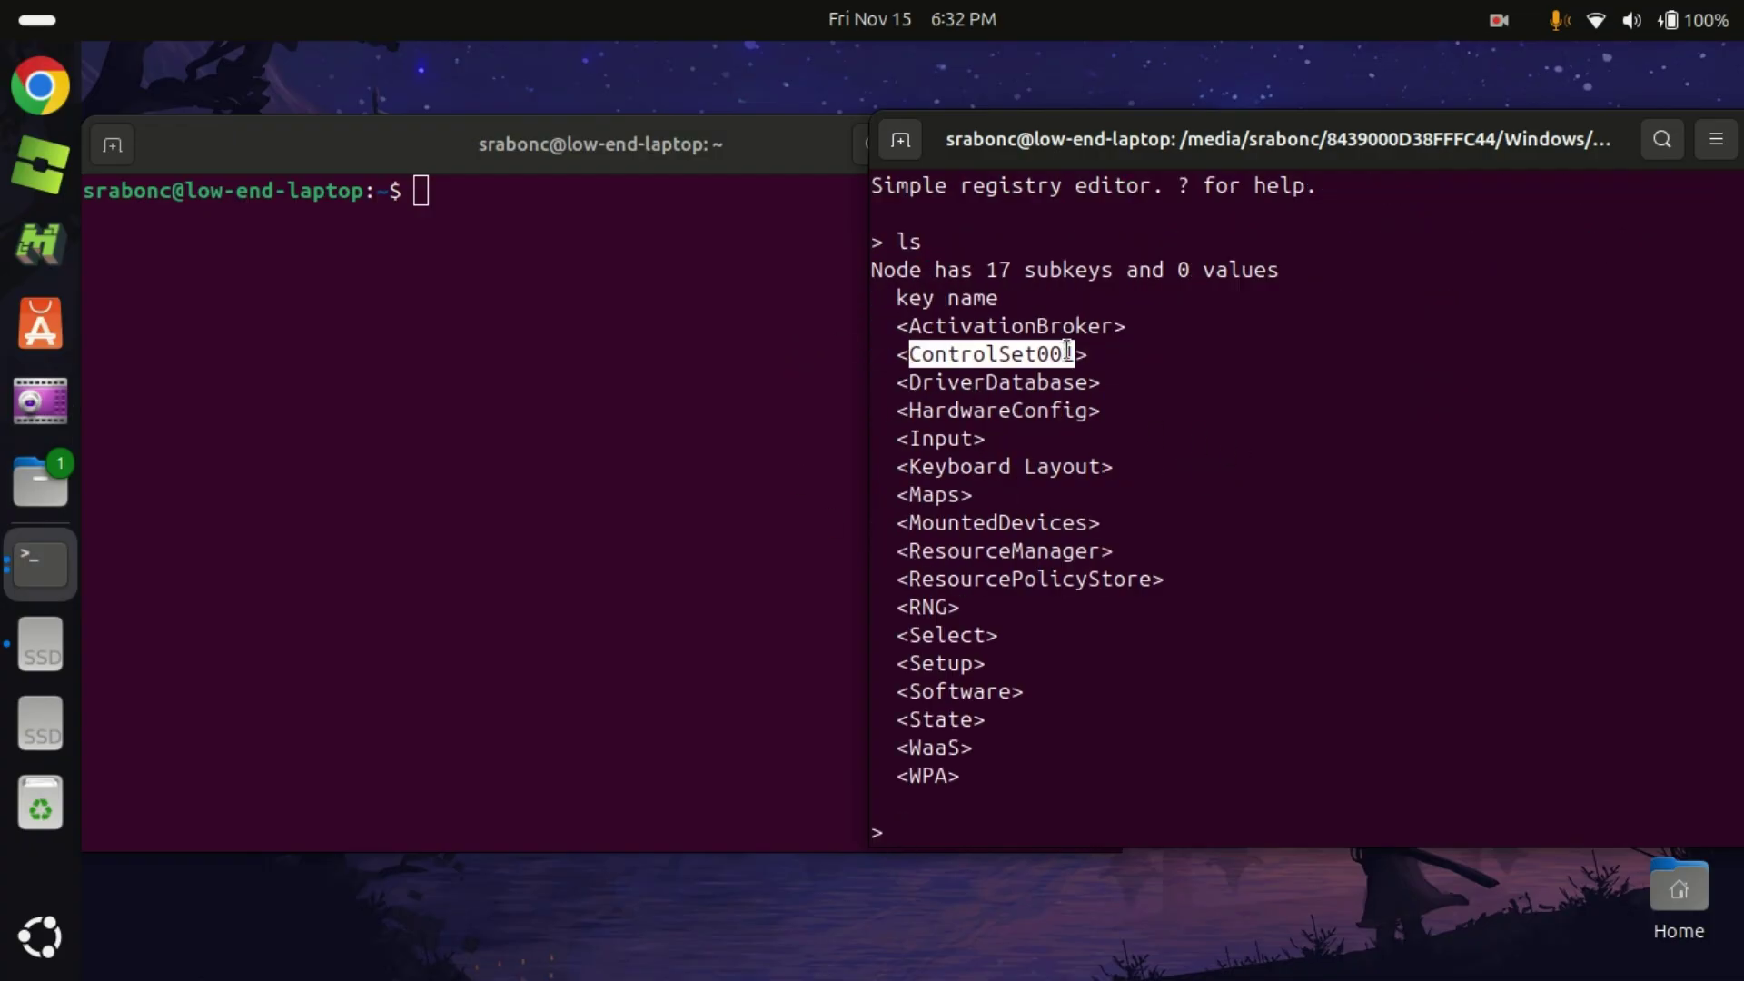
type("cd ControlSet001")
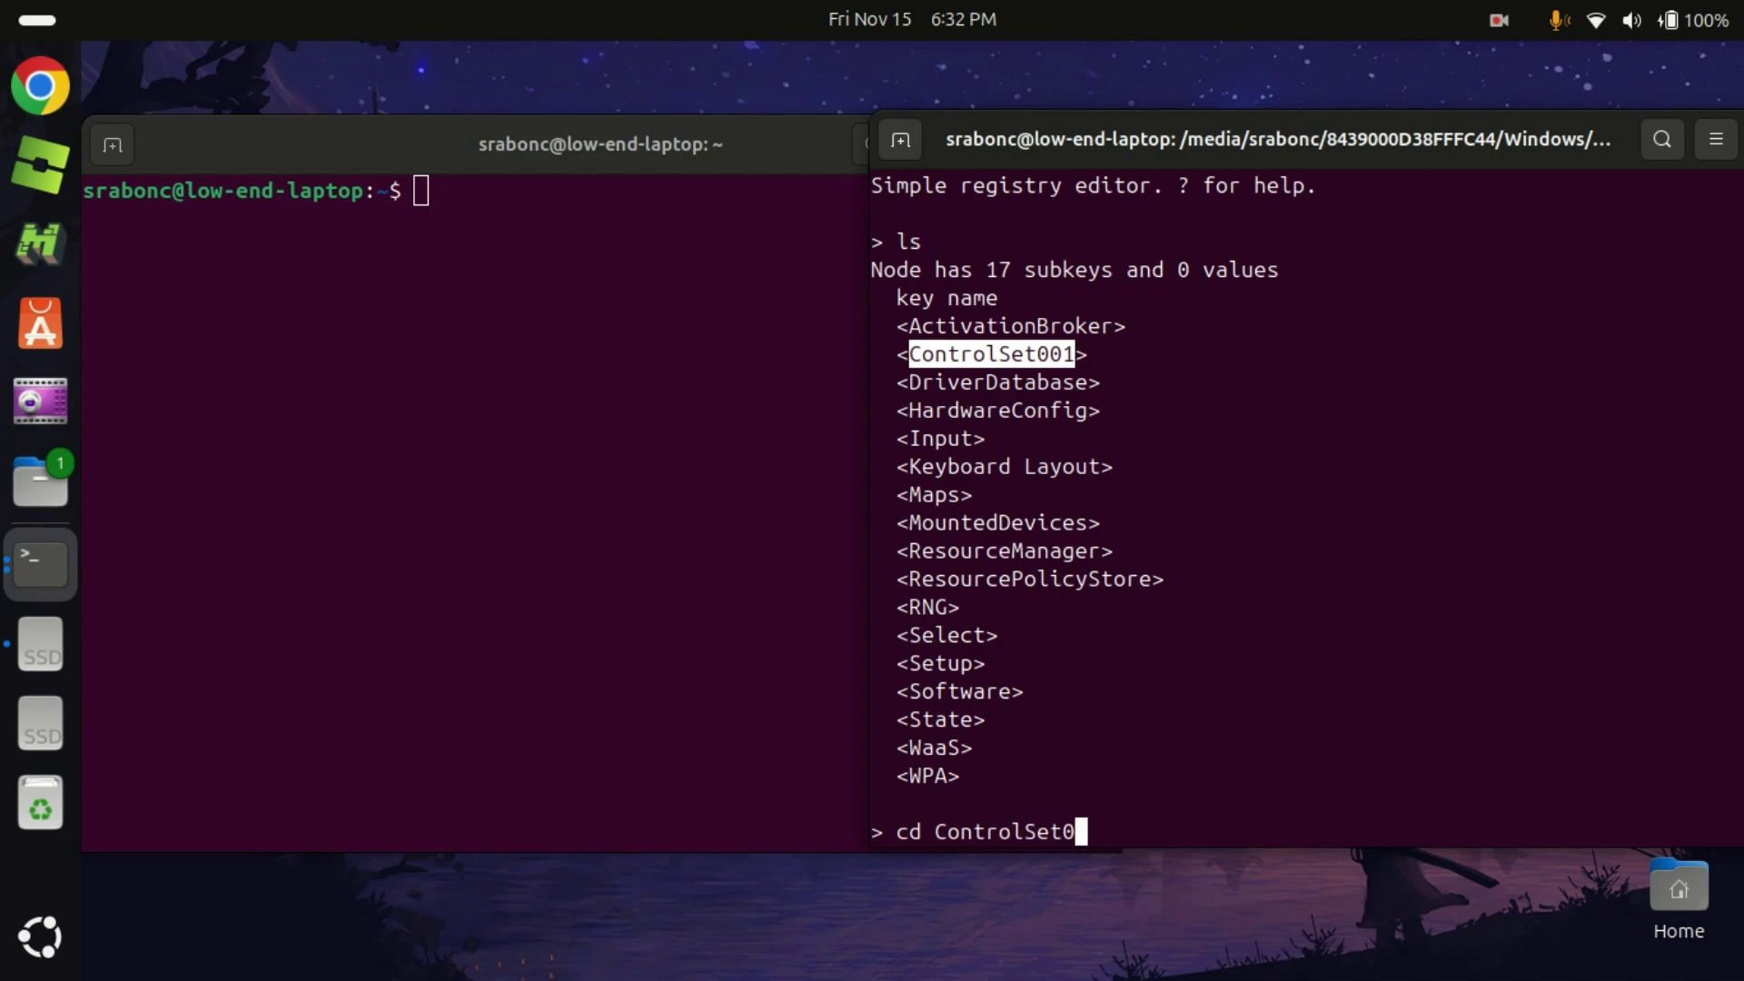
key("Return")
Change into the Services key and from there into its BTHPORT subkey
type("cd ")
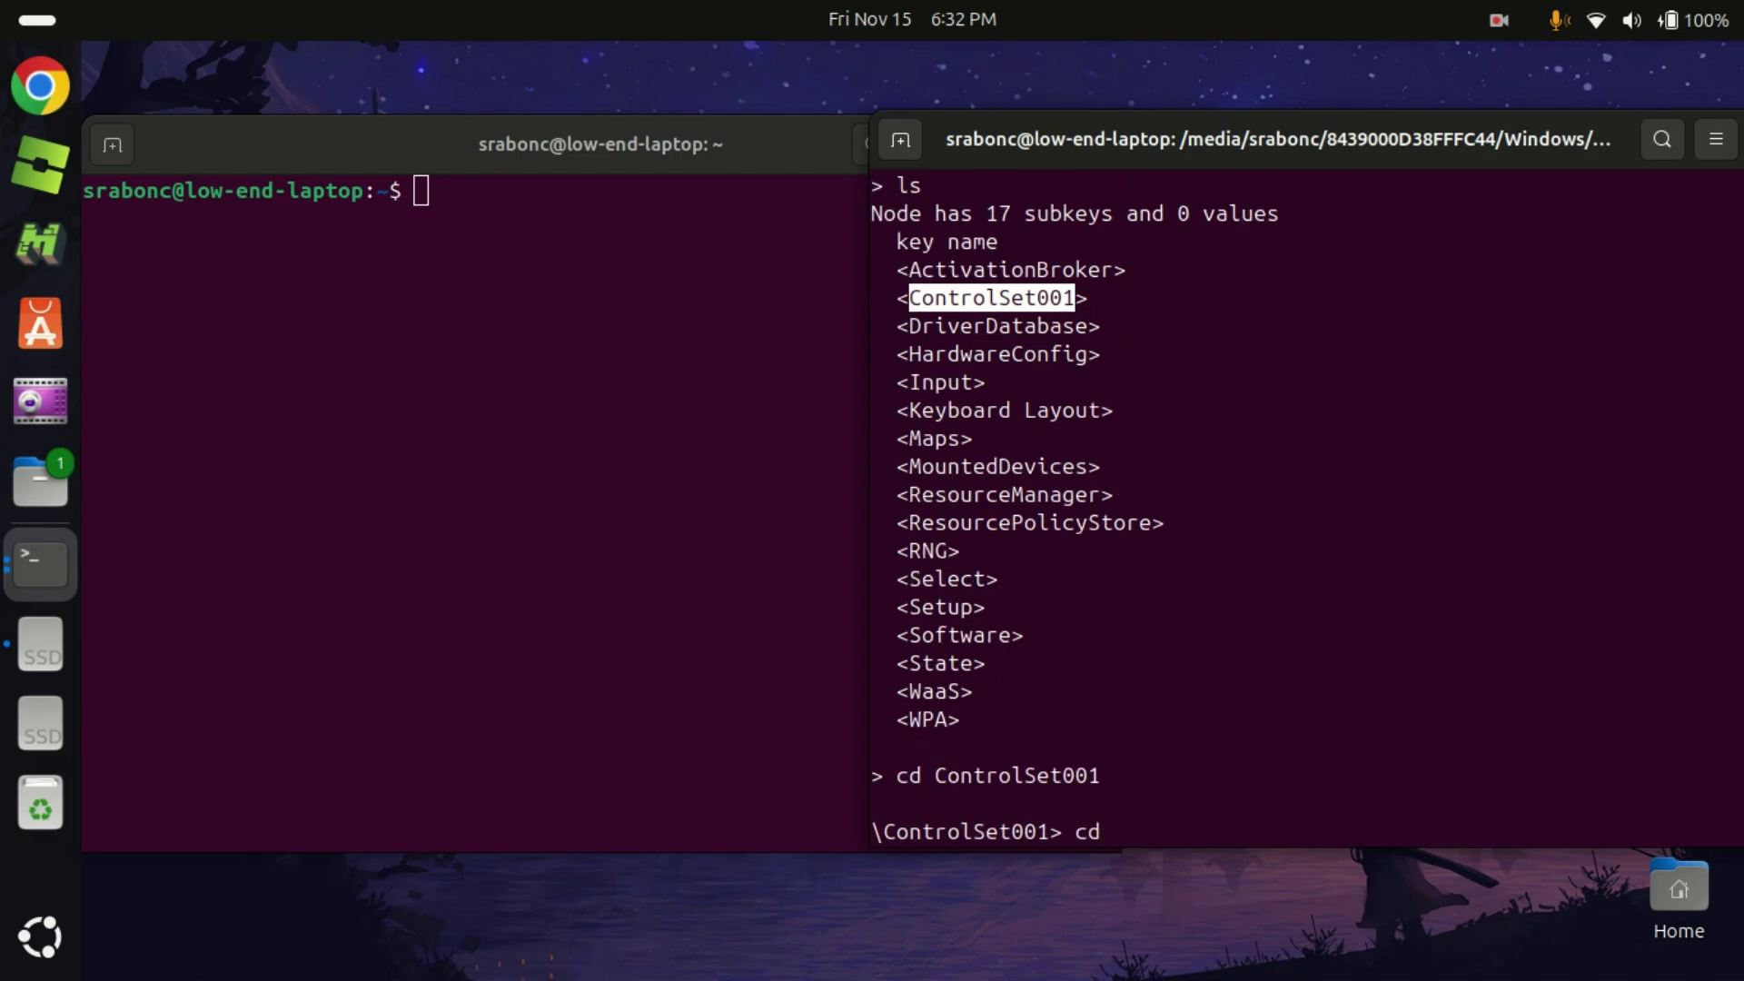
type("Services")
key("Return")
type("cd ")
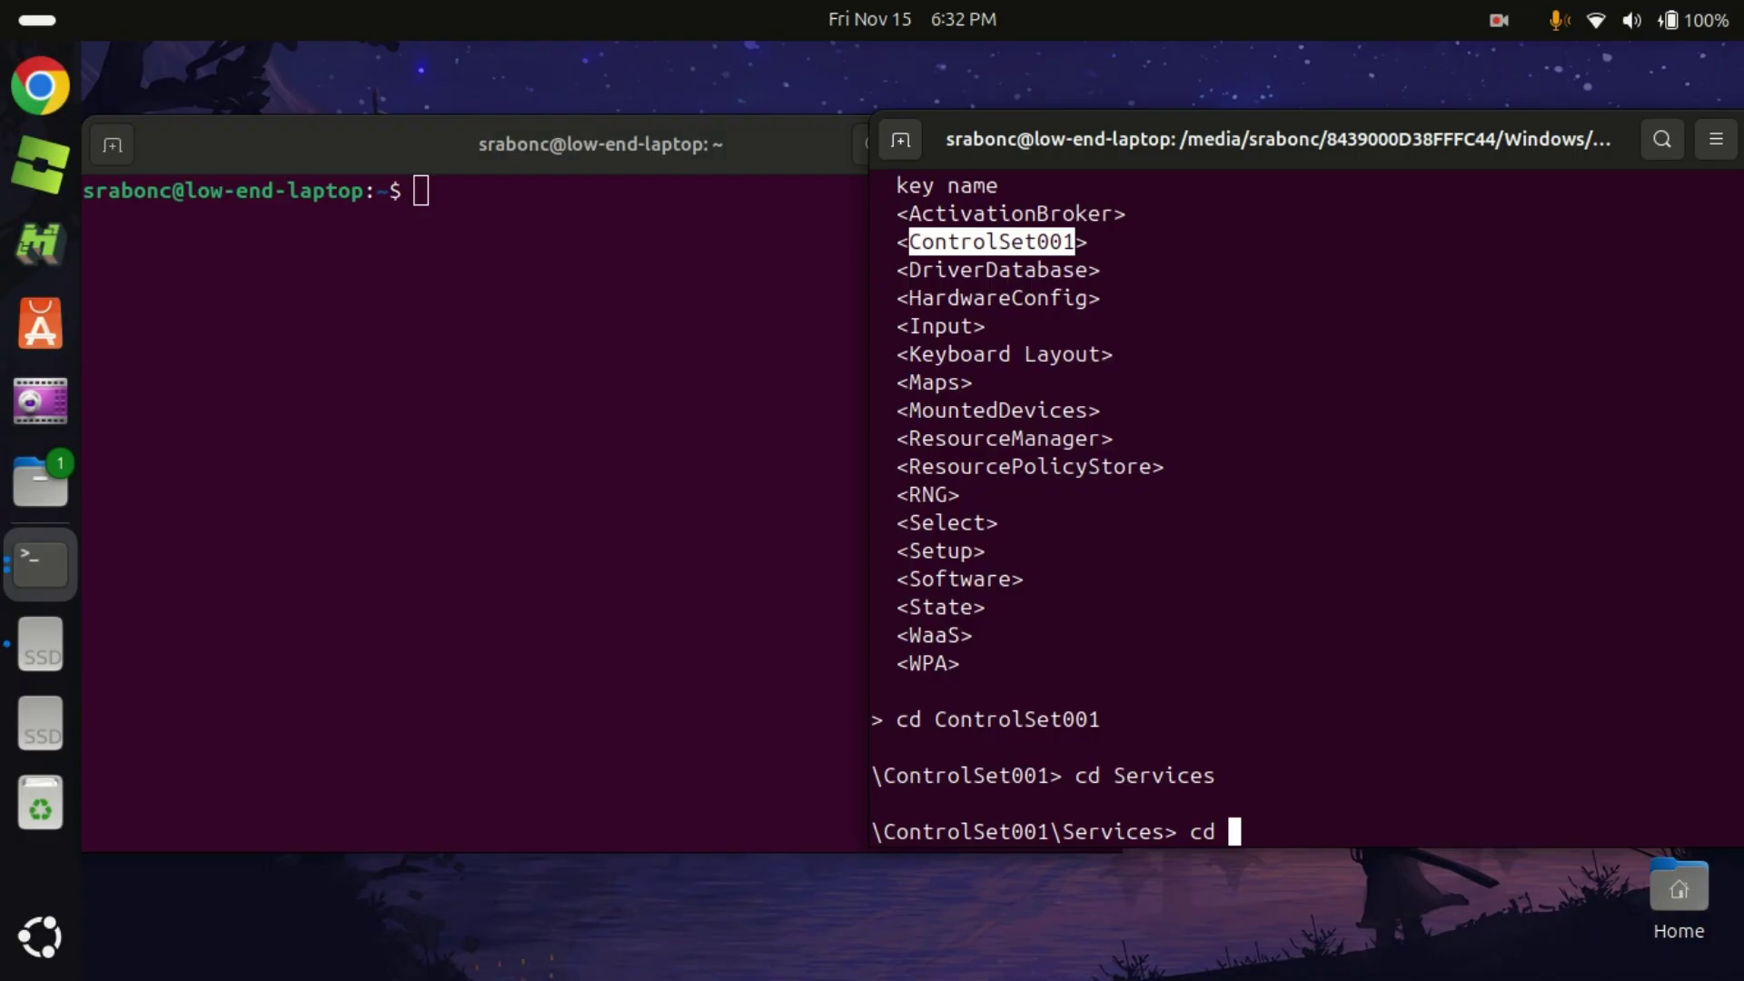
type("BTHPRT")
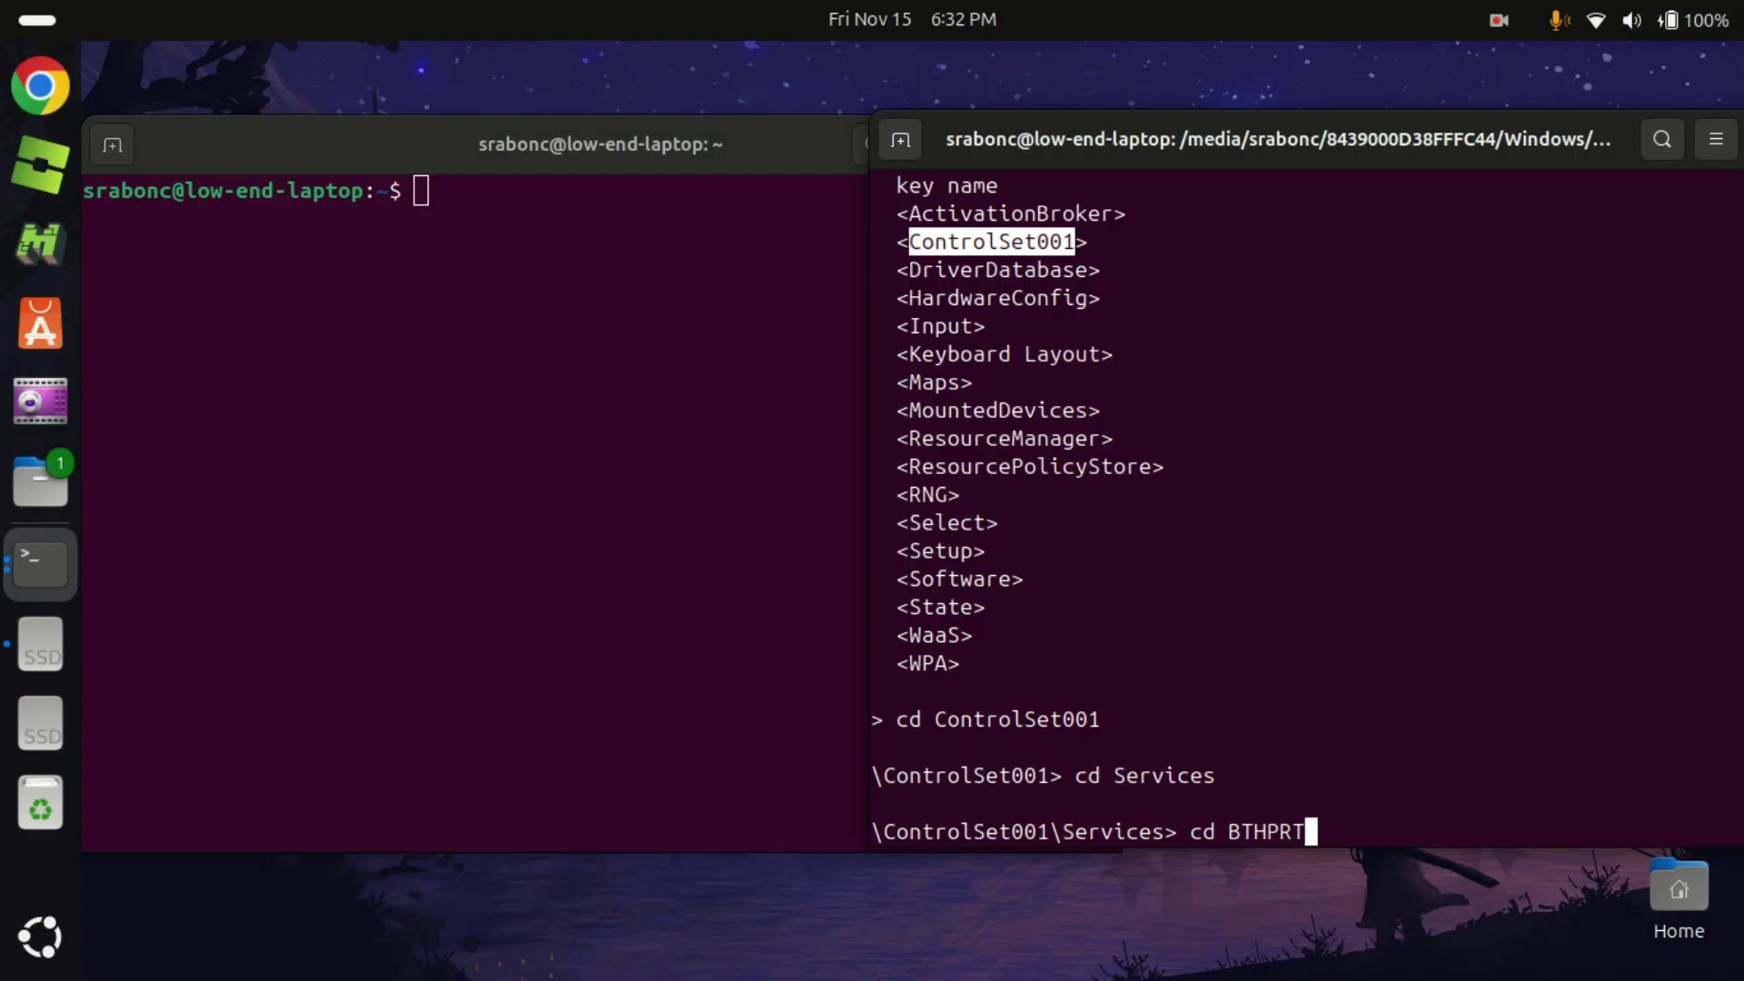
key("BackSpace")
key("BackSpace")
type("ORT")
key("Return")
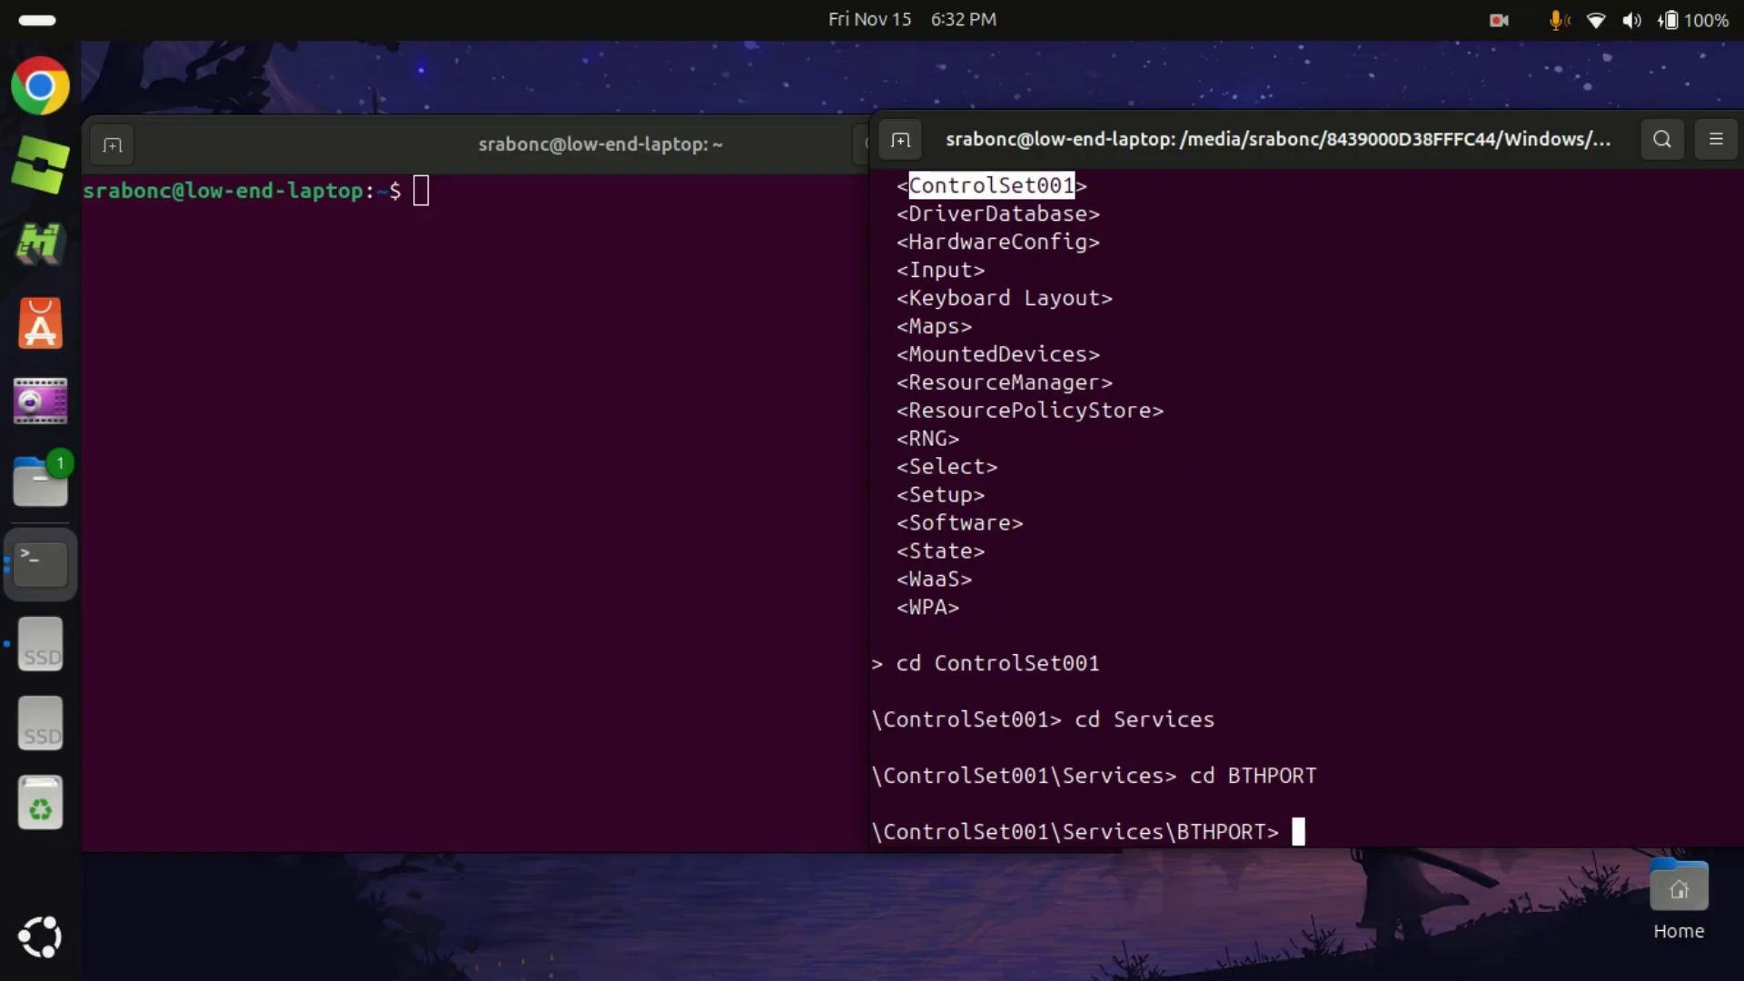
Change into BTHPORT's Parameters subkey and from there into Keys
type("cd Parame")
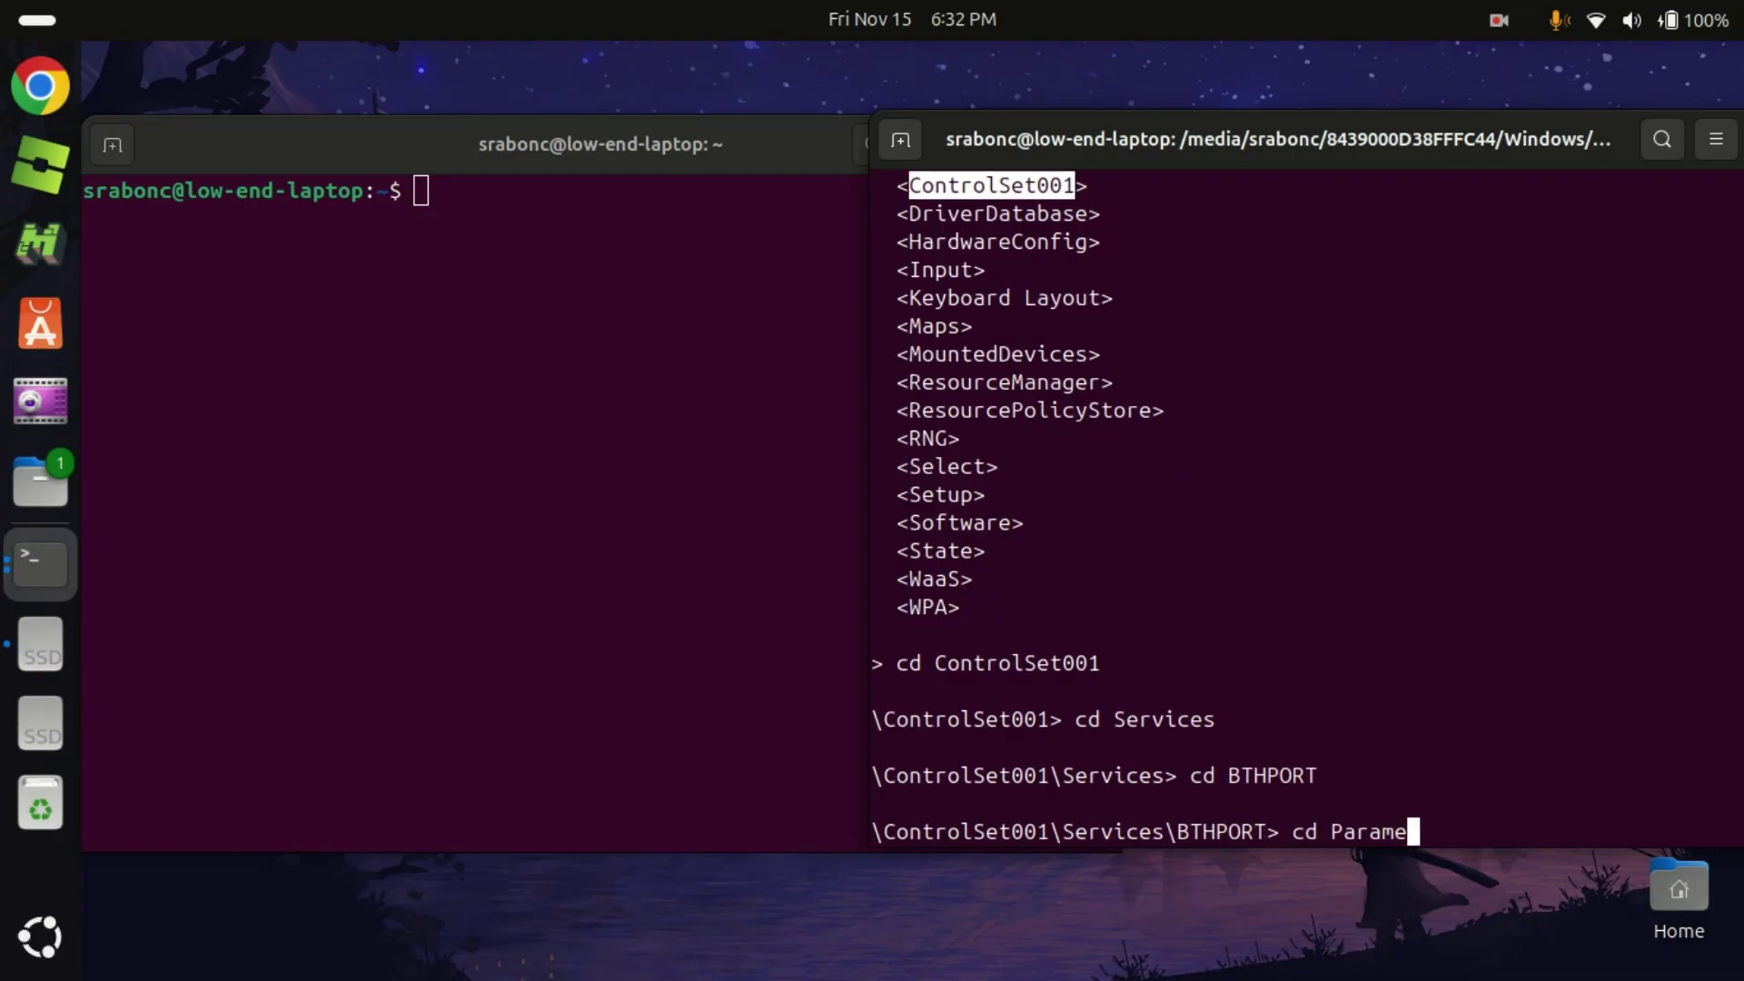
type("ter")
key("Return")
type("cd")
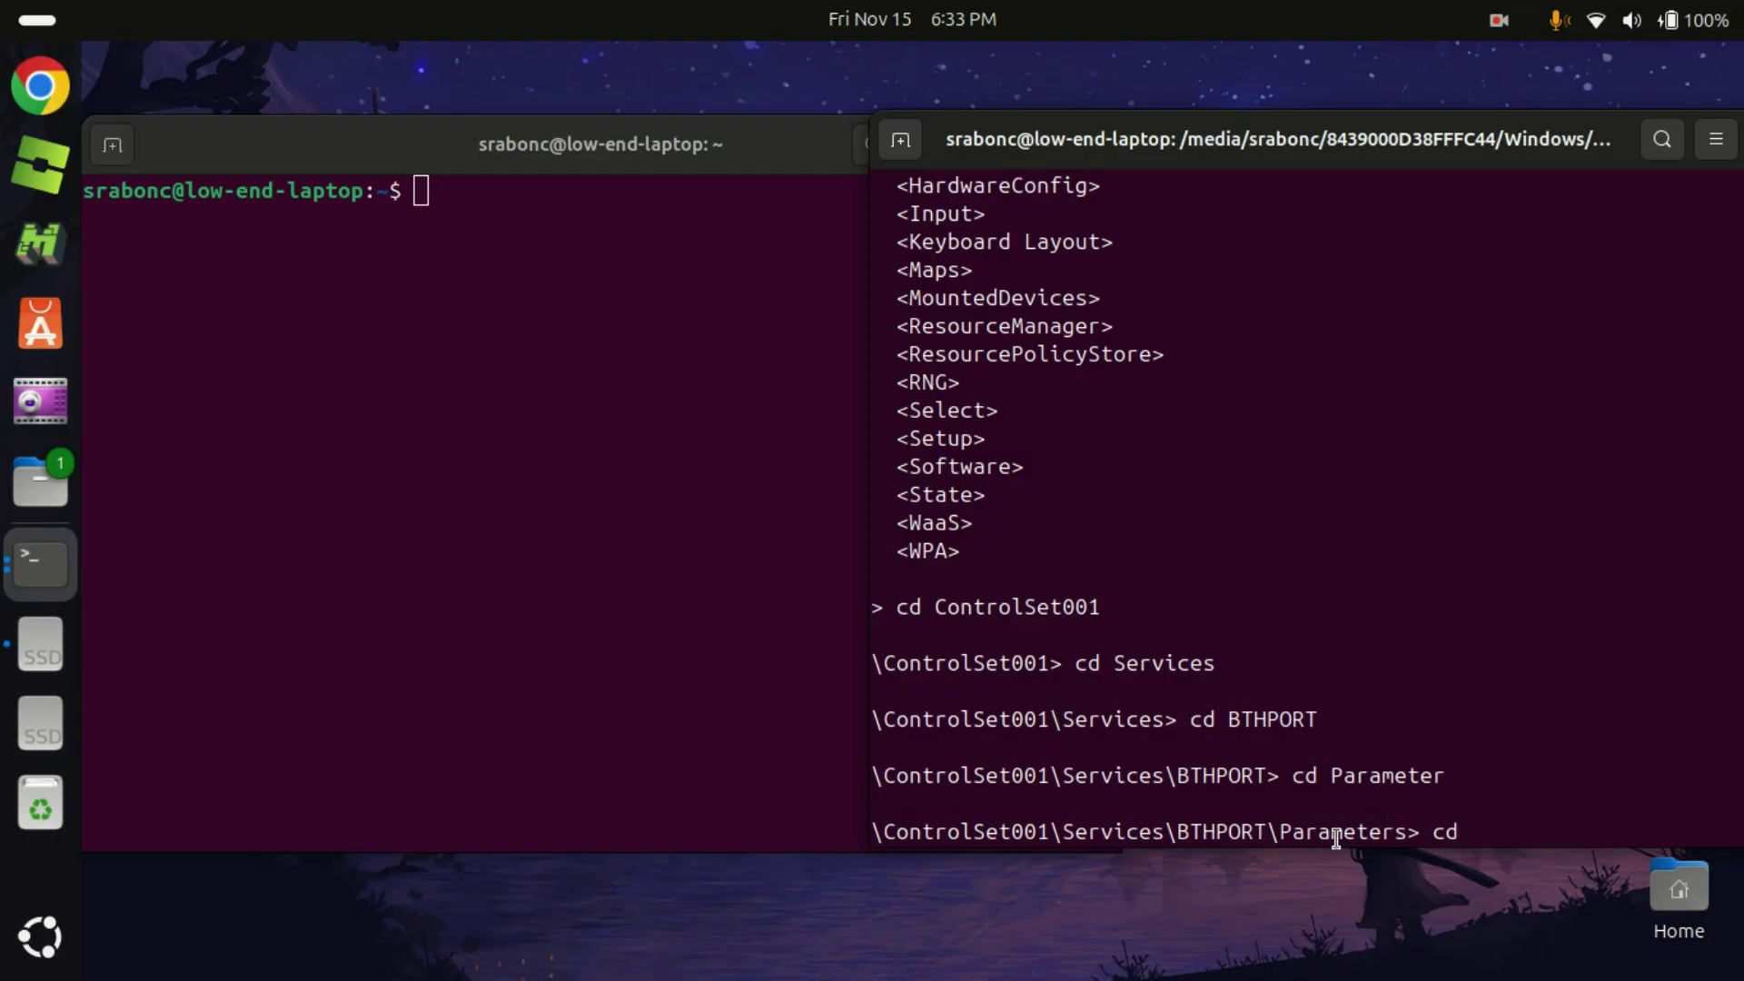
type(" Keys")
key("Return")
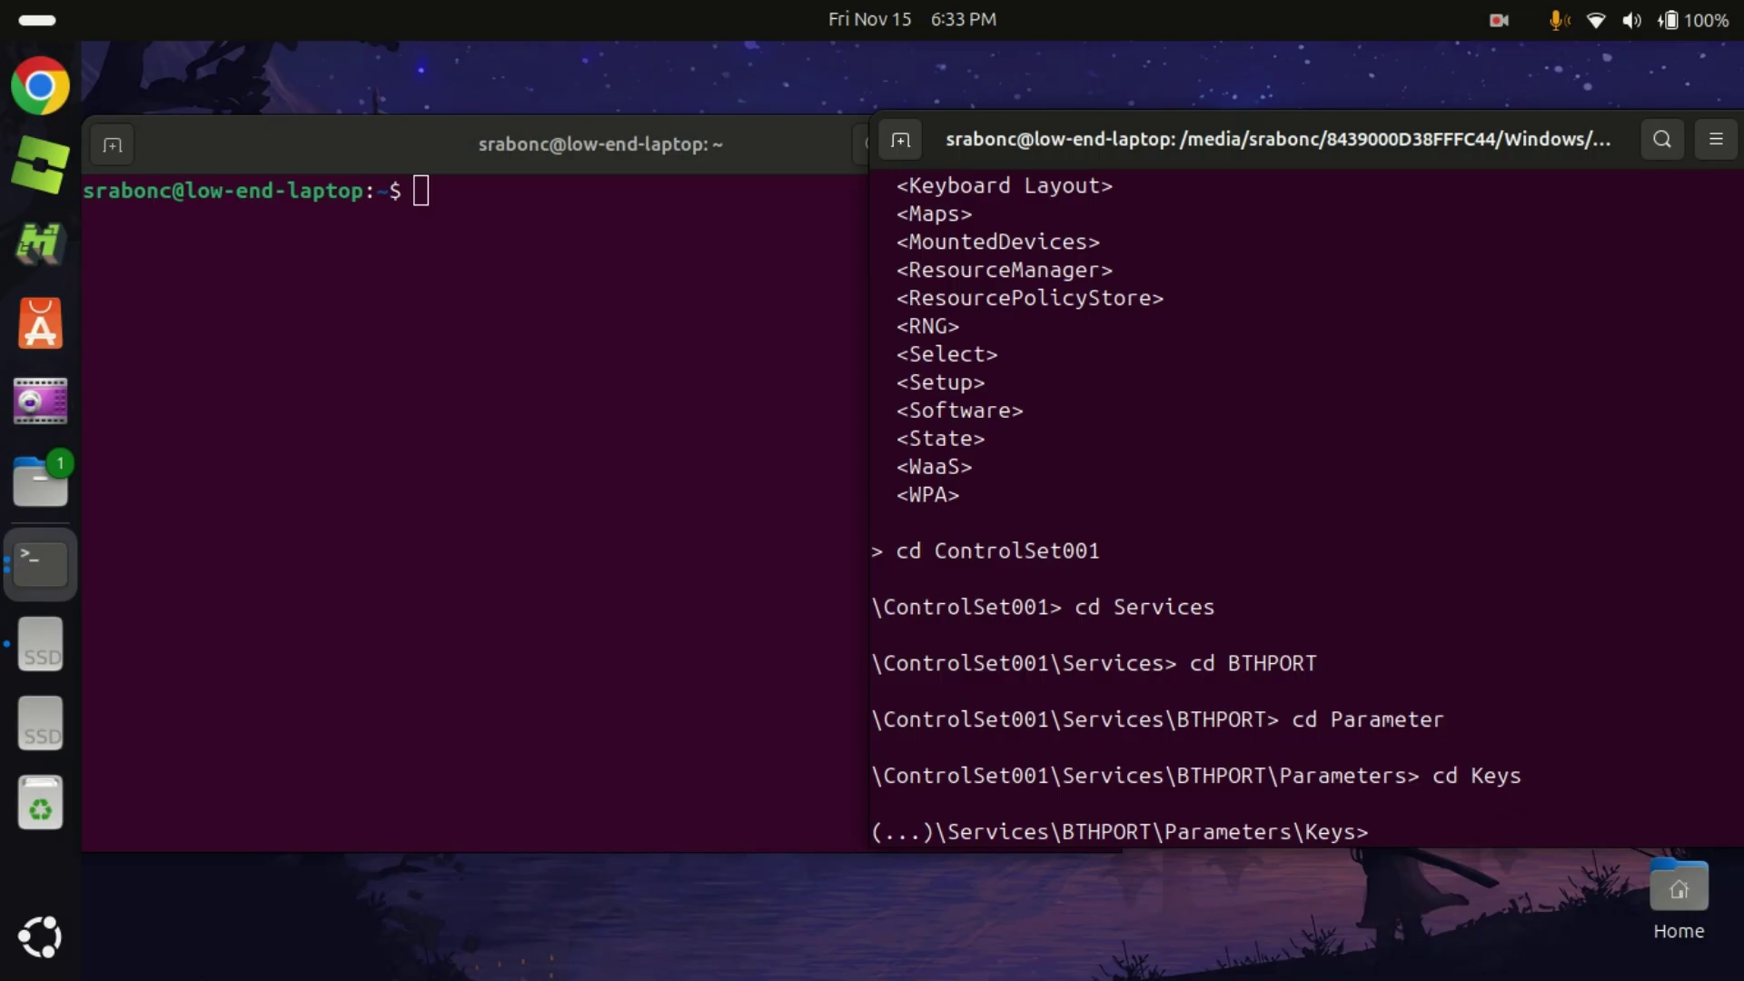
List the contents of Keys and change into the 04cf4b40dc37 subkey by copying its name
type("ls")
key("Return")
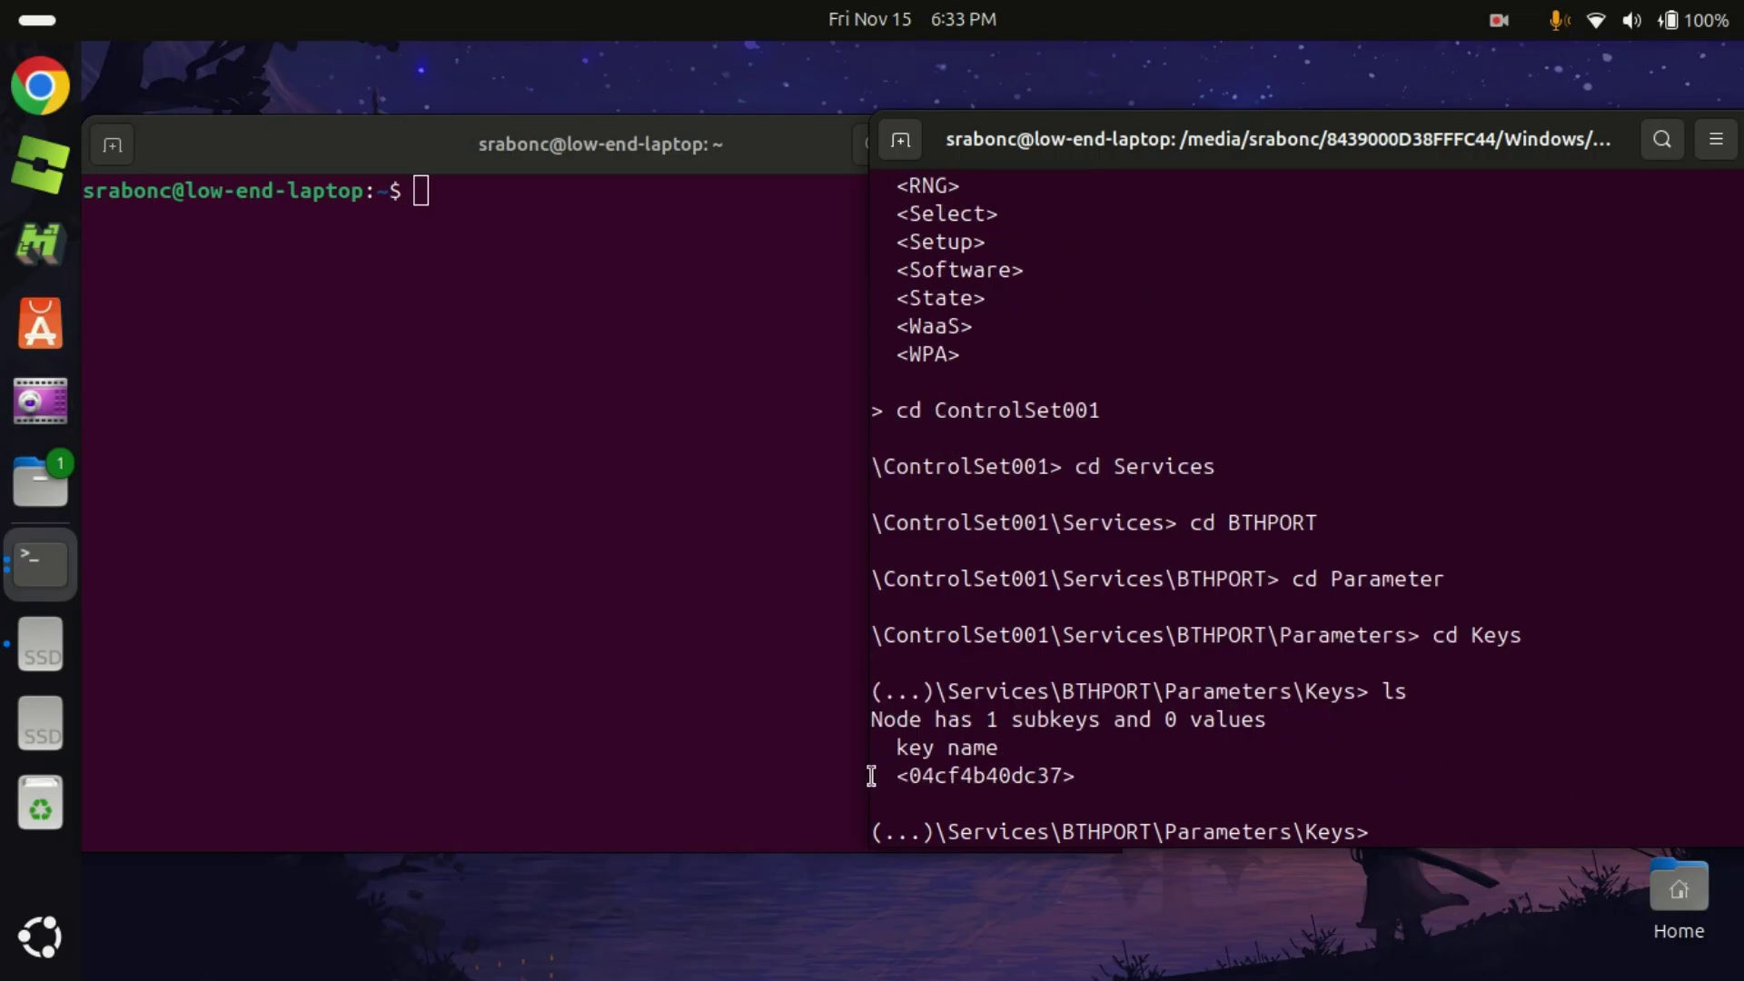
left_click_drag(896, 747, 1015, 783)
double_click(978, 774)
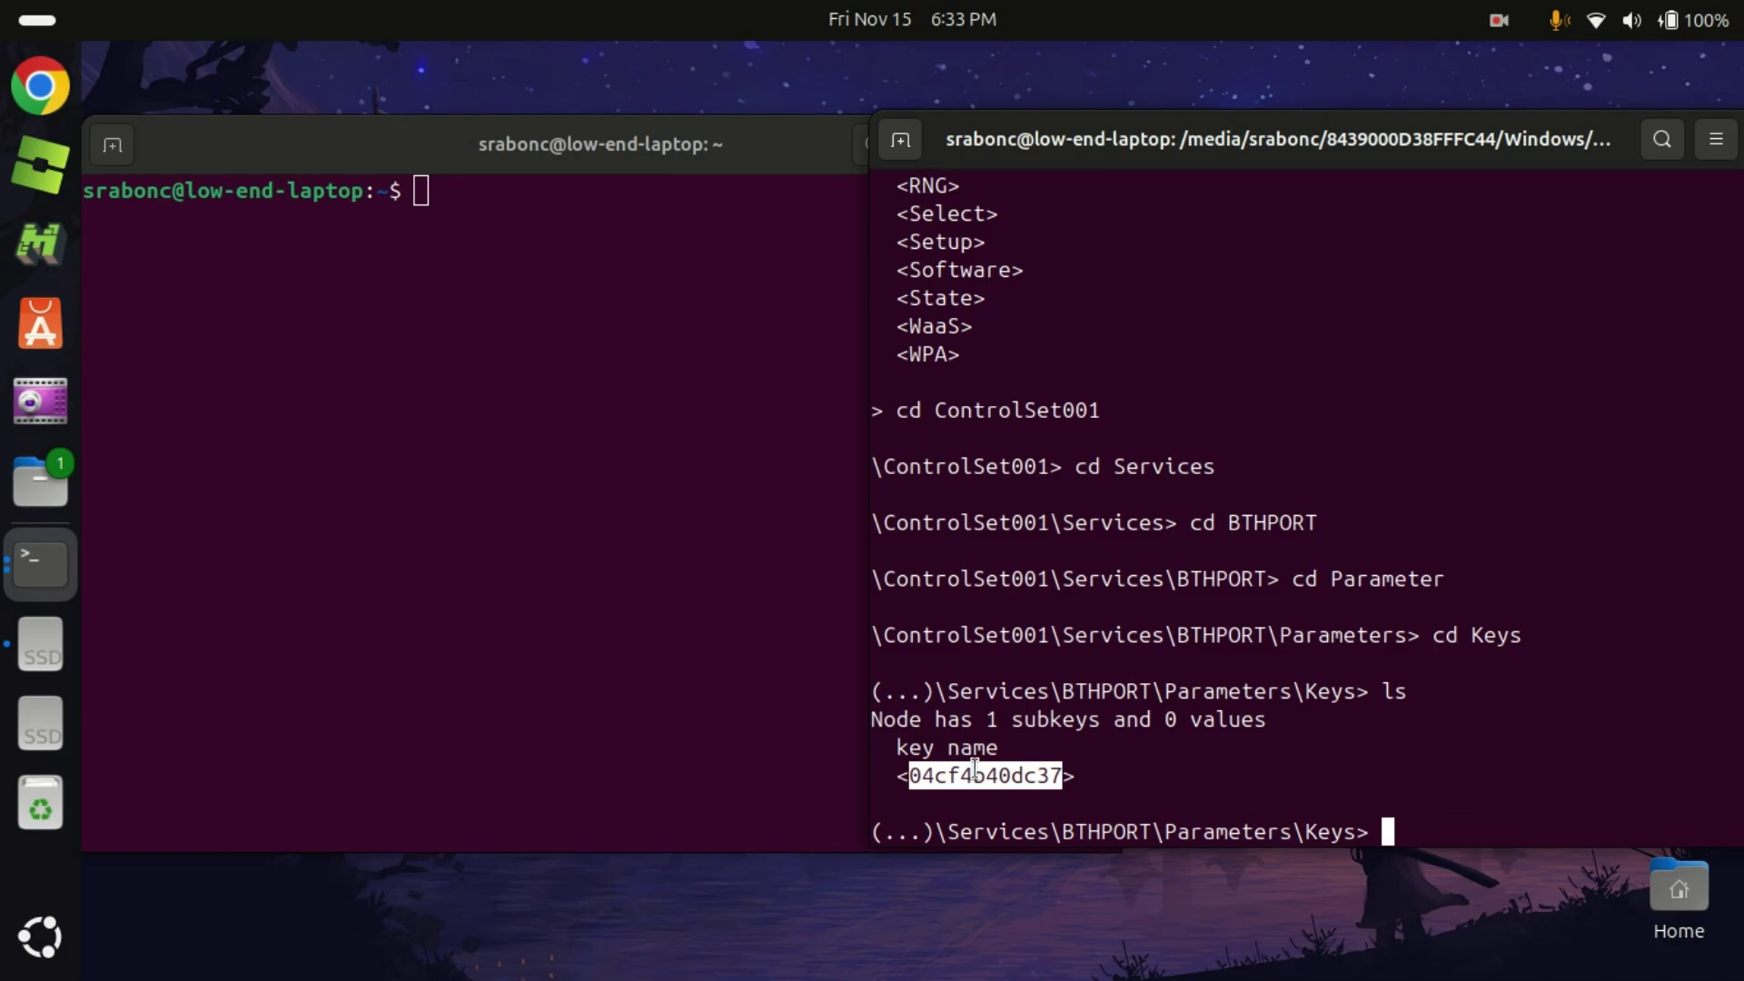
right_click(976, 781)
left_click(1049, 512)
left_click(1475, 827)
type("cd")
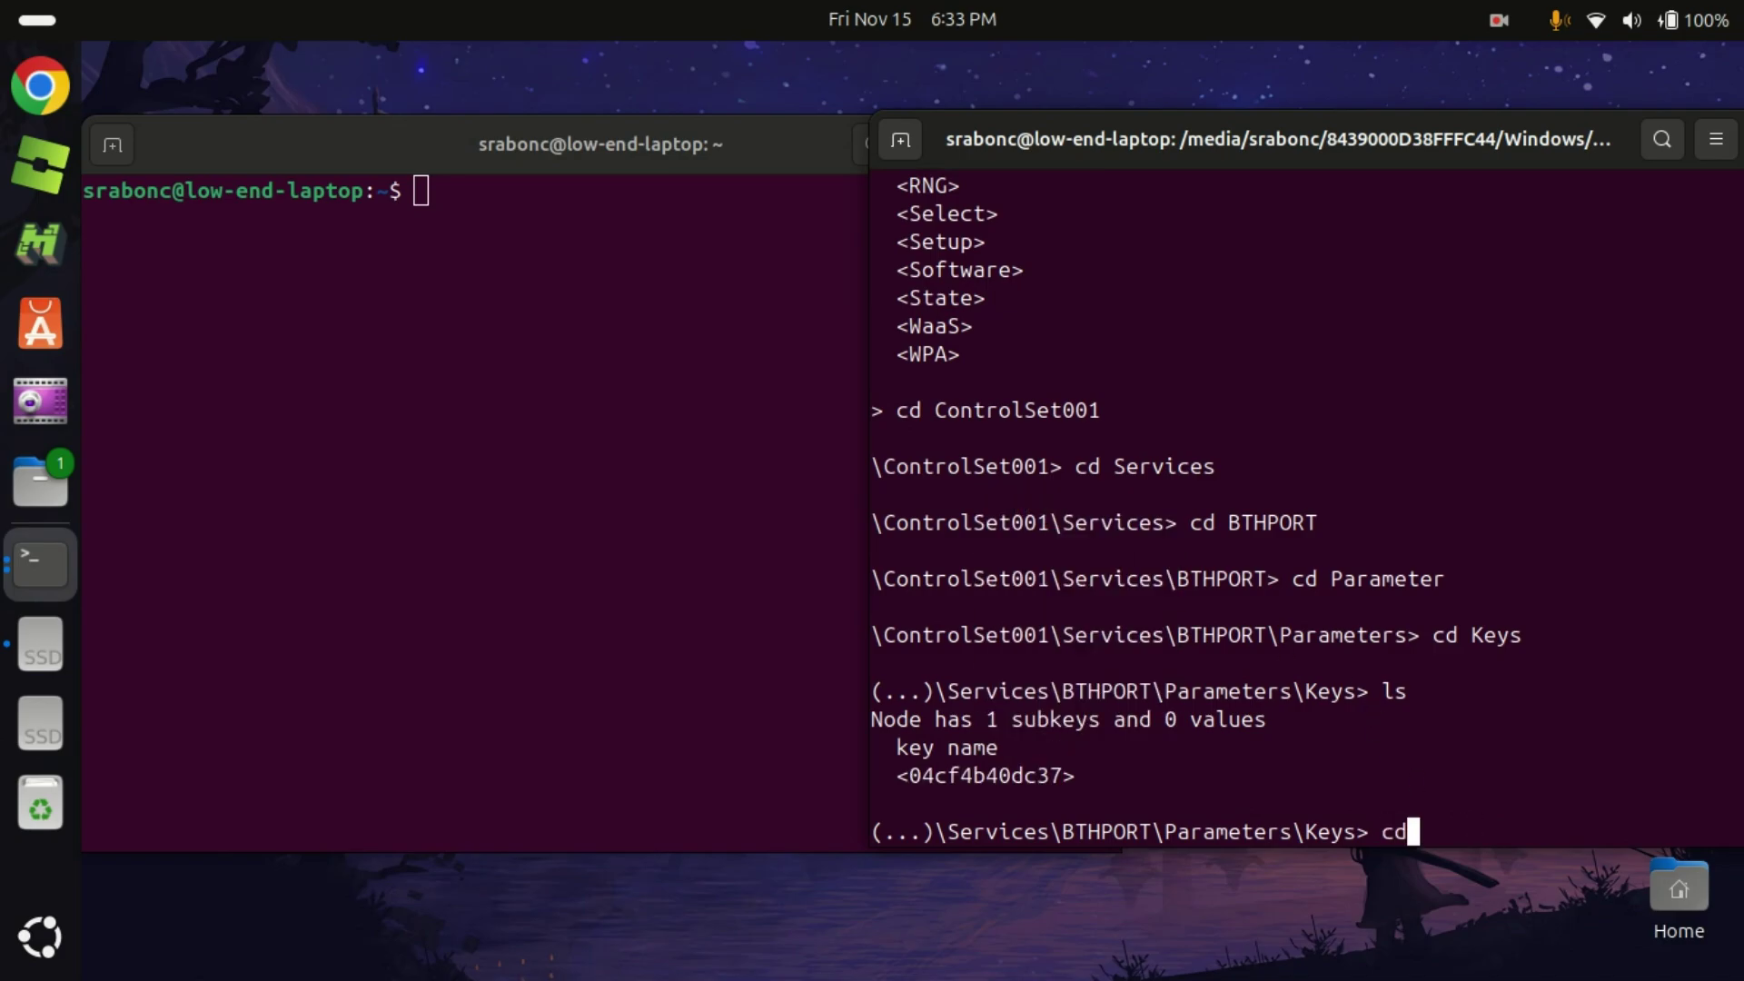
right_click(1475, 827)
left_click(1560, 633)
key("Return")
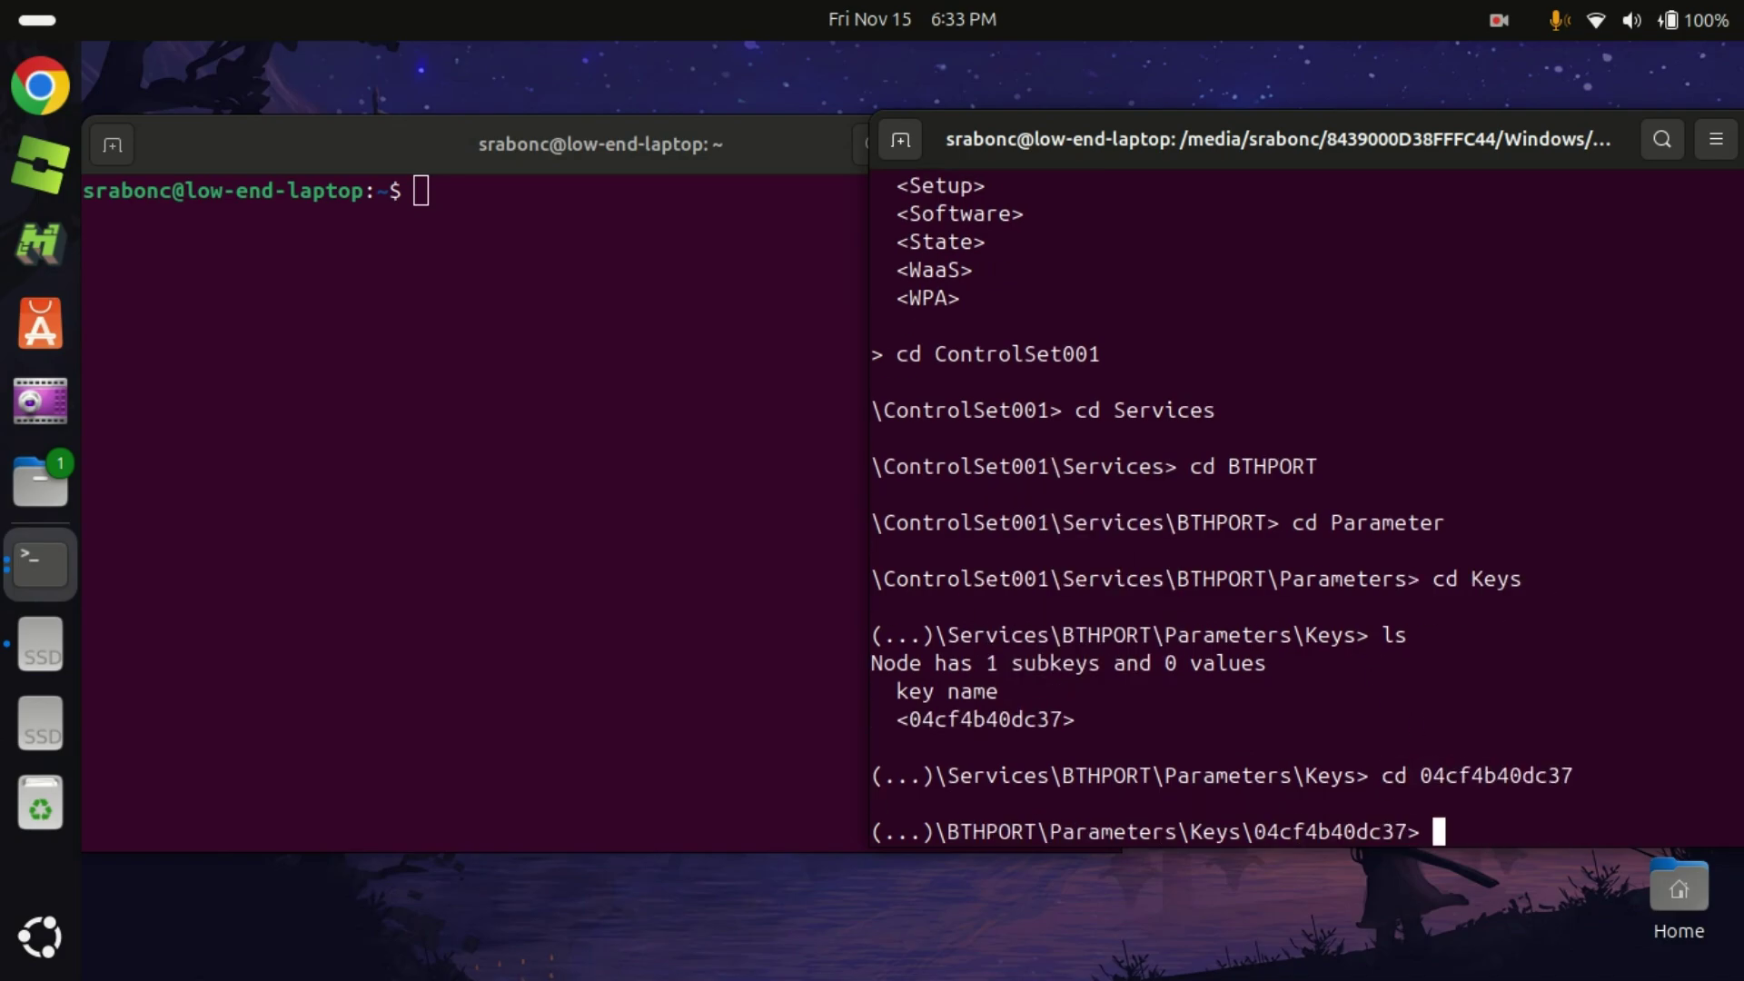
List the adapter subkey's values, dump value 842c24aa587d with the hex command, and select the resulting key bytes
type("ls")
key("Return")
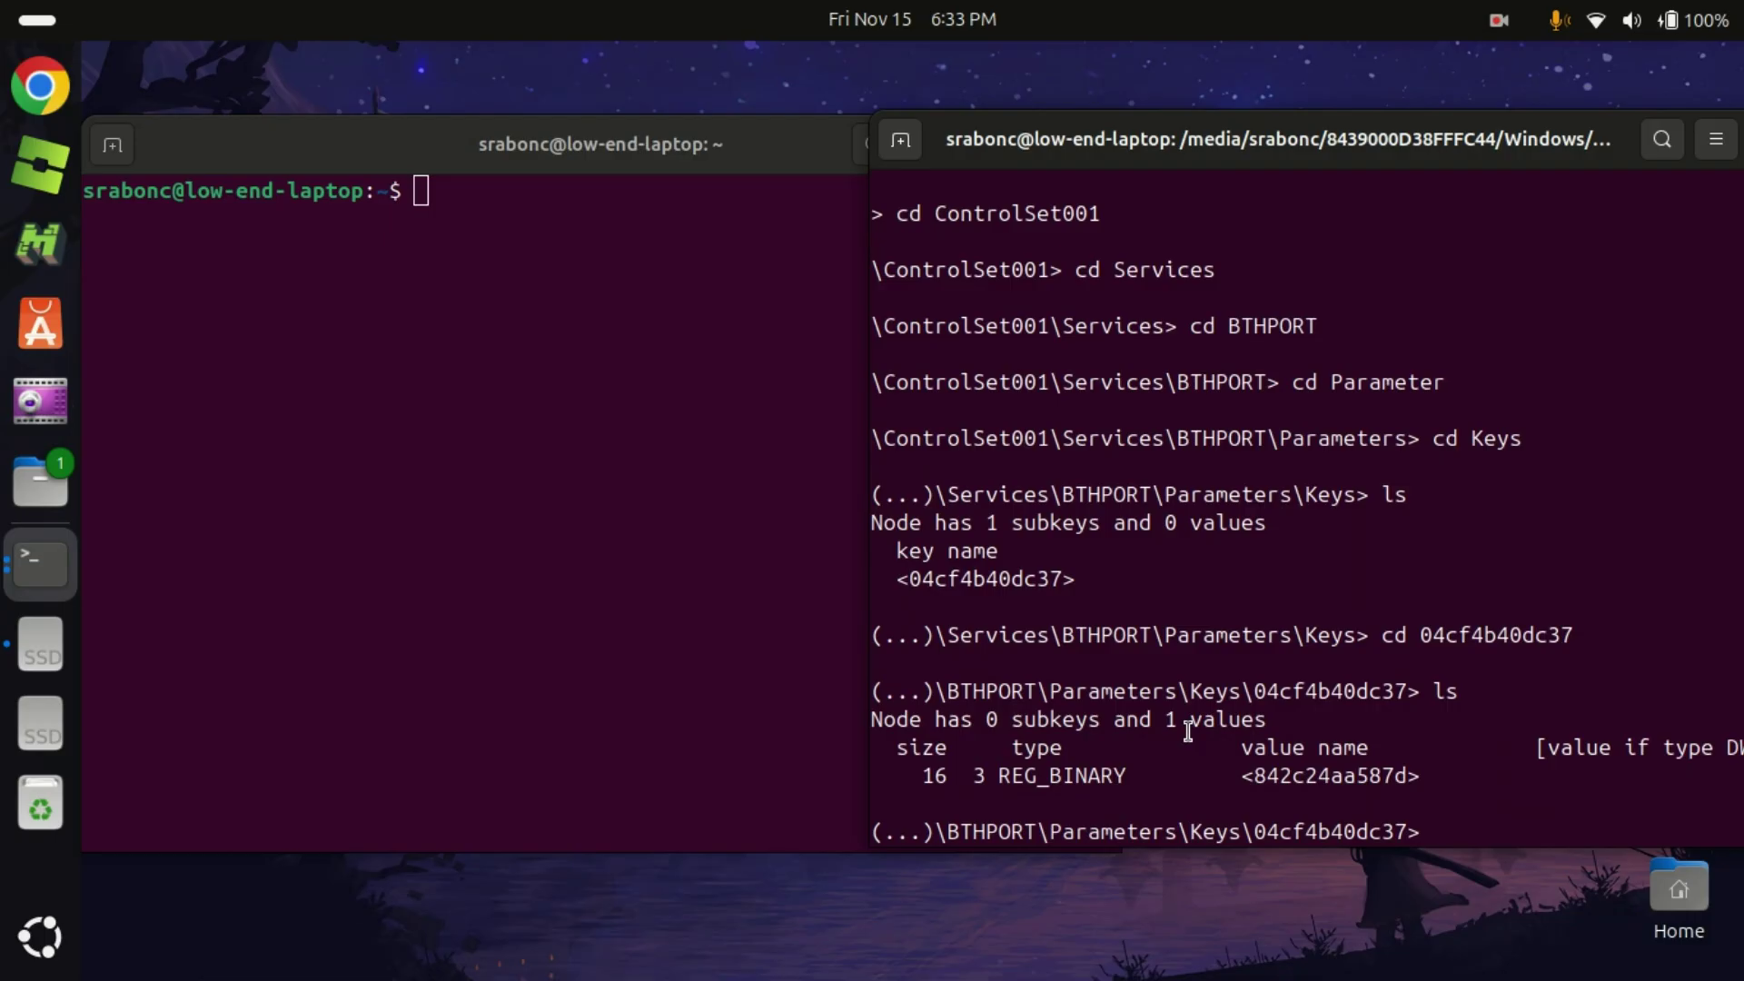
double_click(1333, 787)
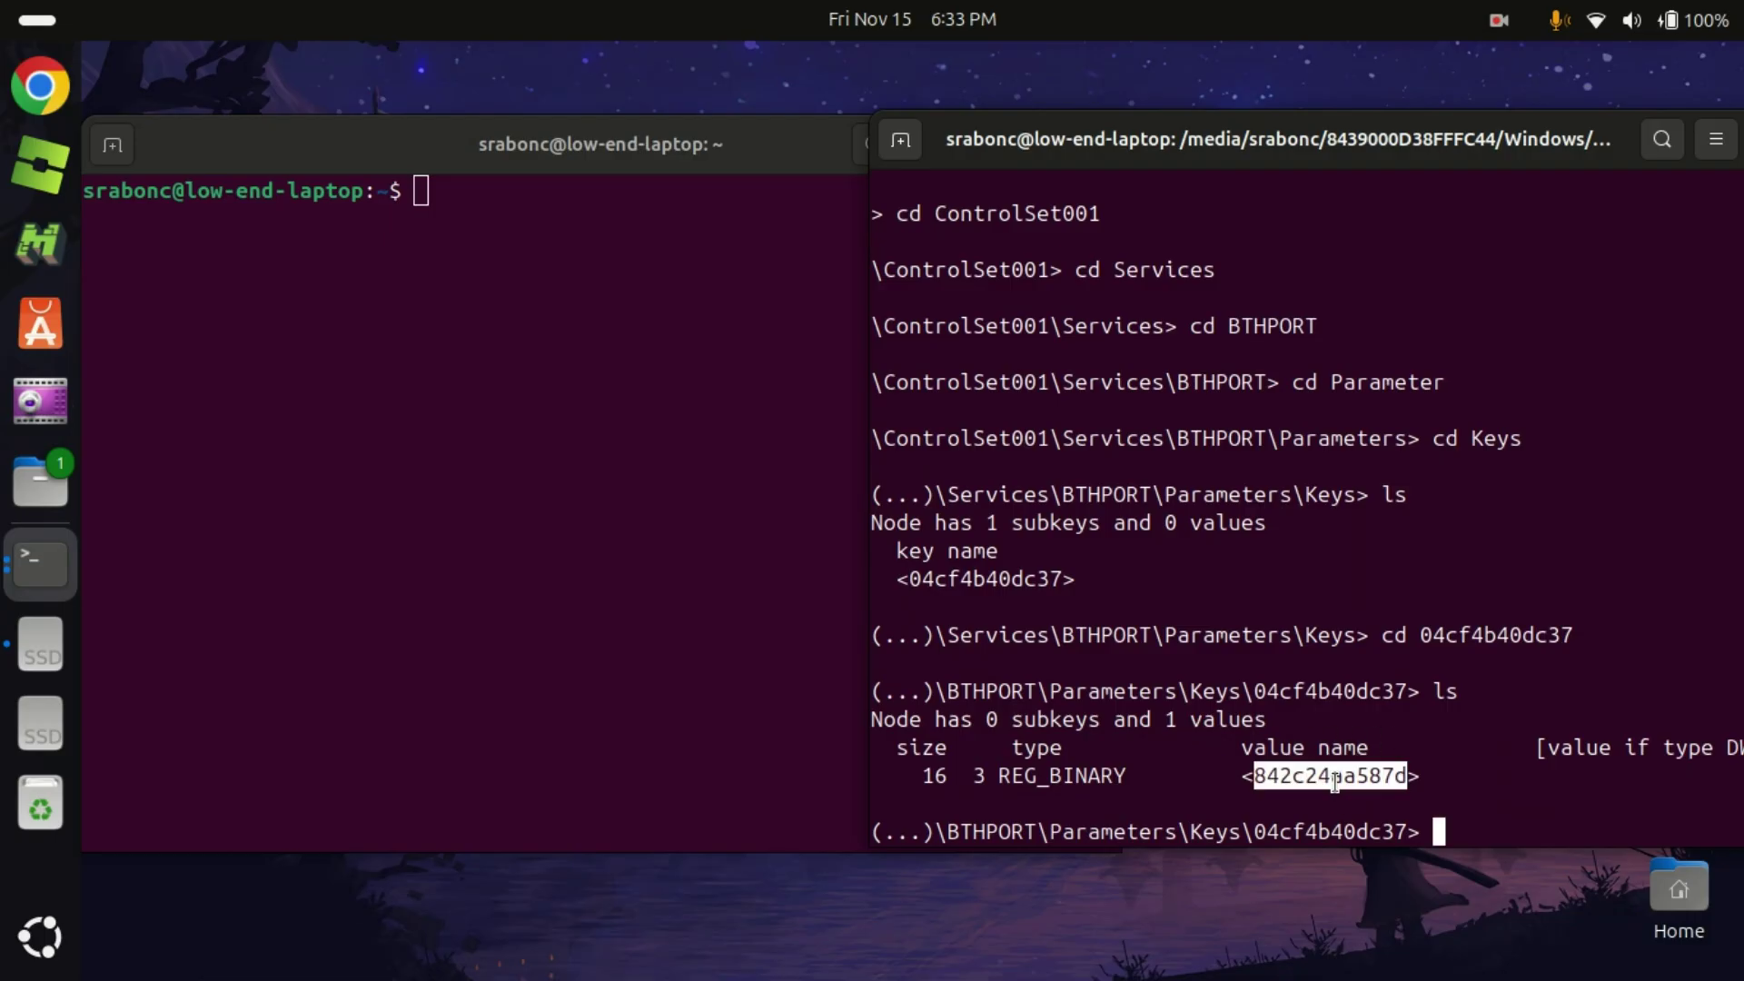
right_click(1336, 786)
left_click(1450, 506)
left_click(1488, 837)
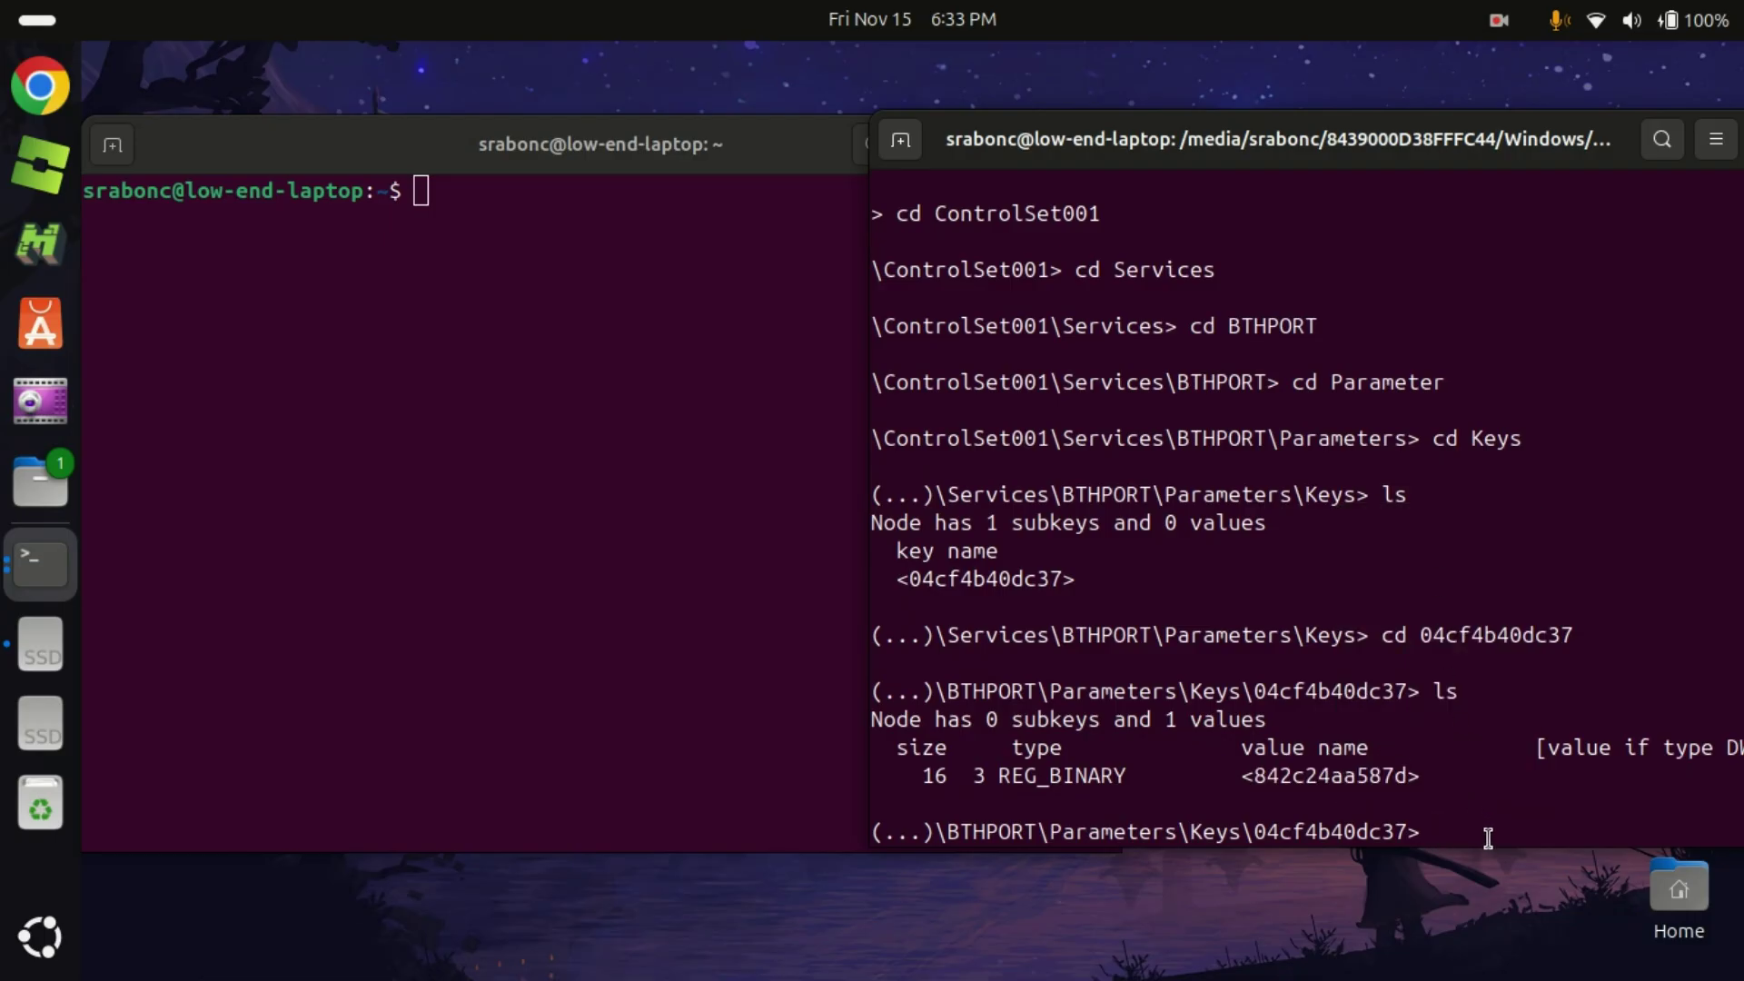
type("hex")
right_click(1570, 807)
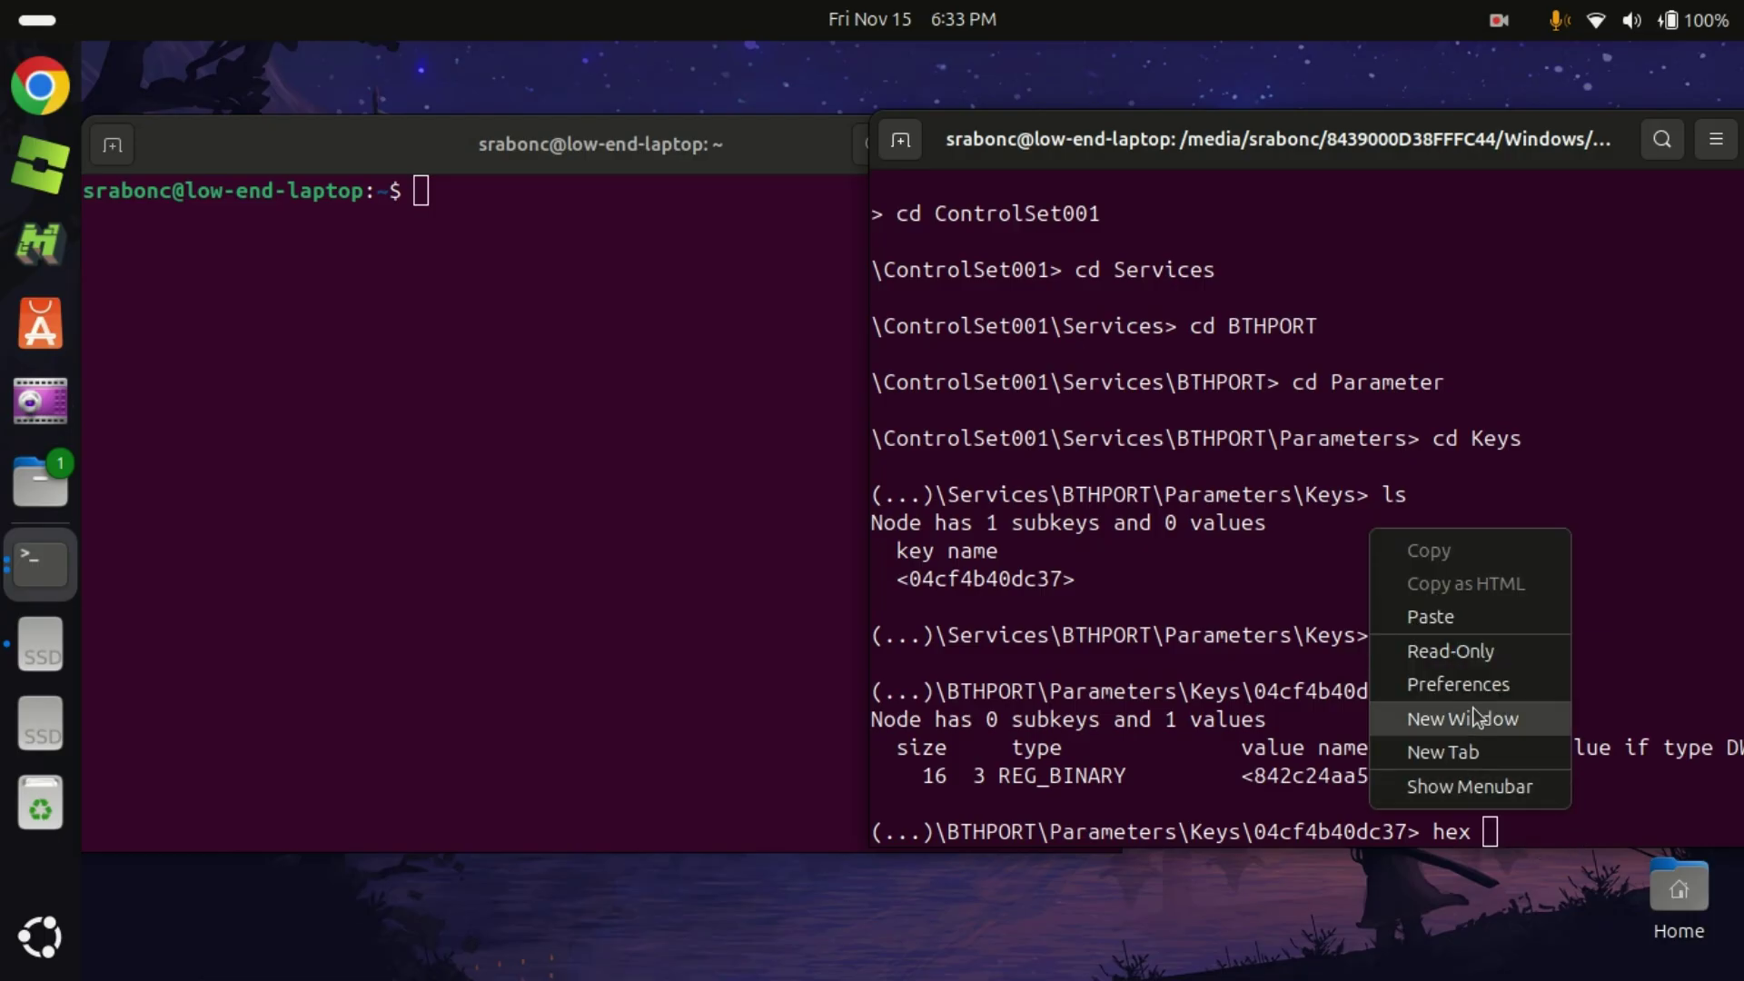
left_click(1421, 613)
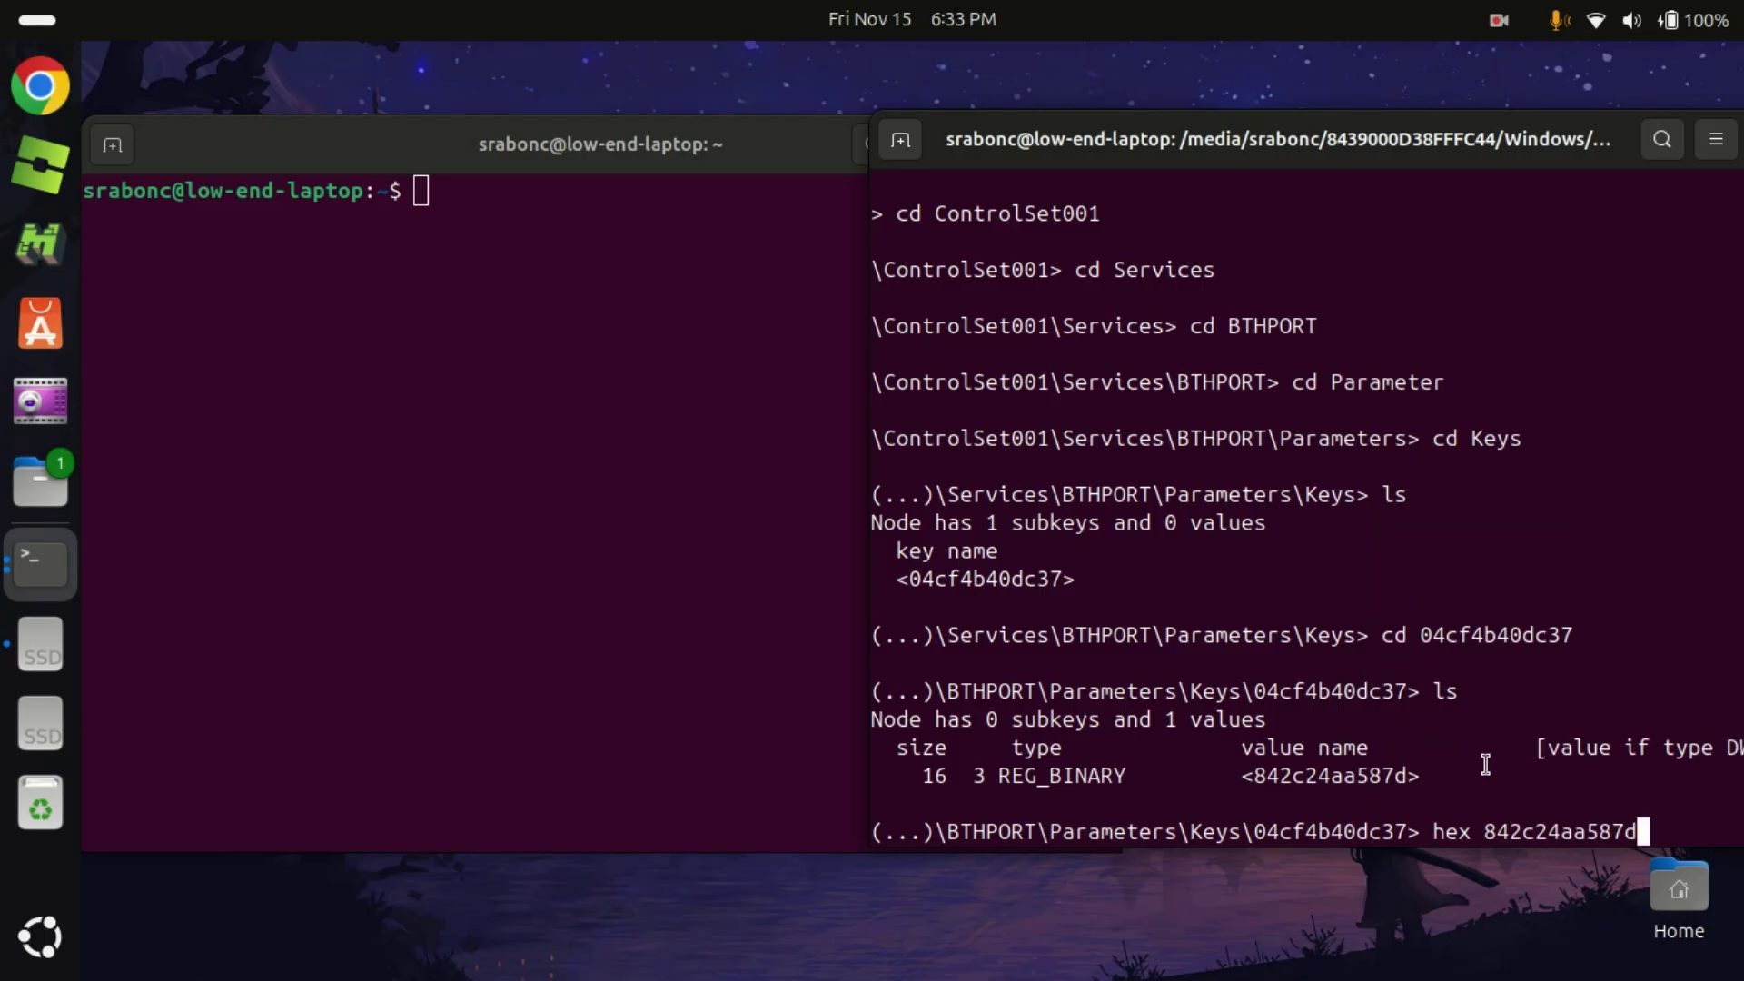
key("Return")
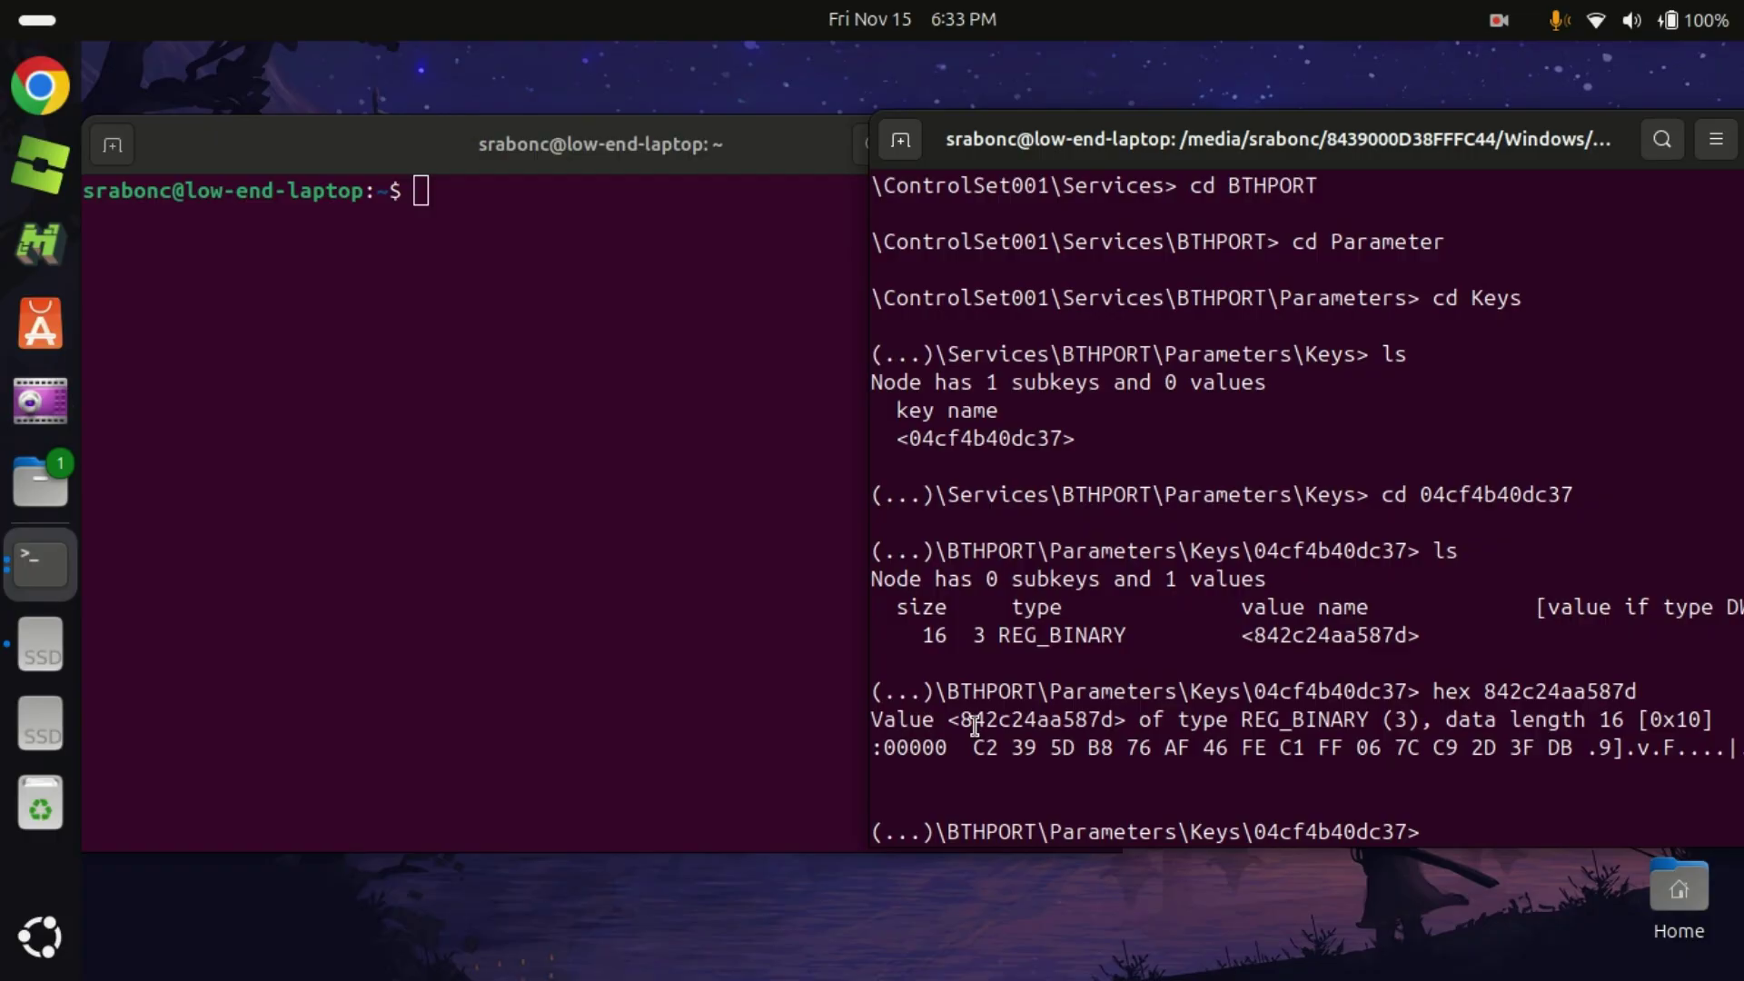
left_click_drag(973, 748, 1516, 752)
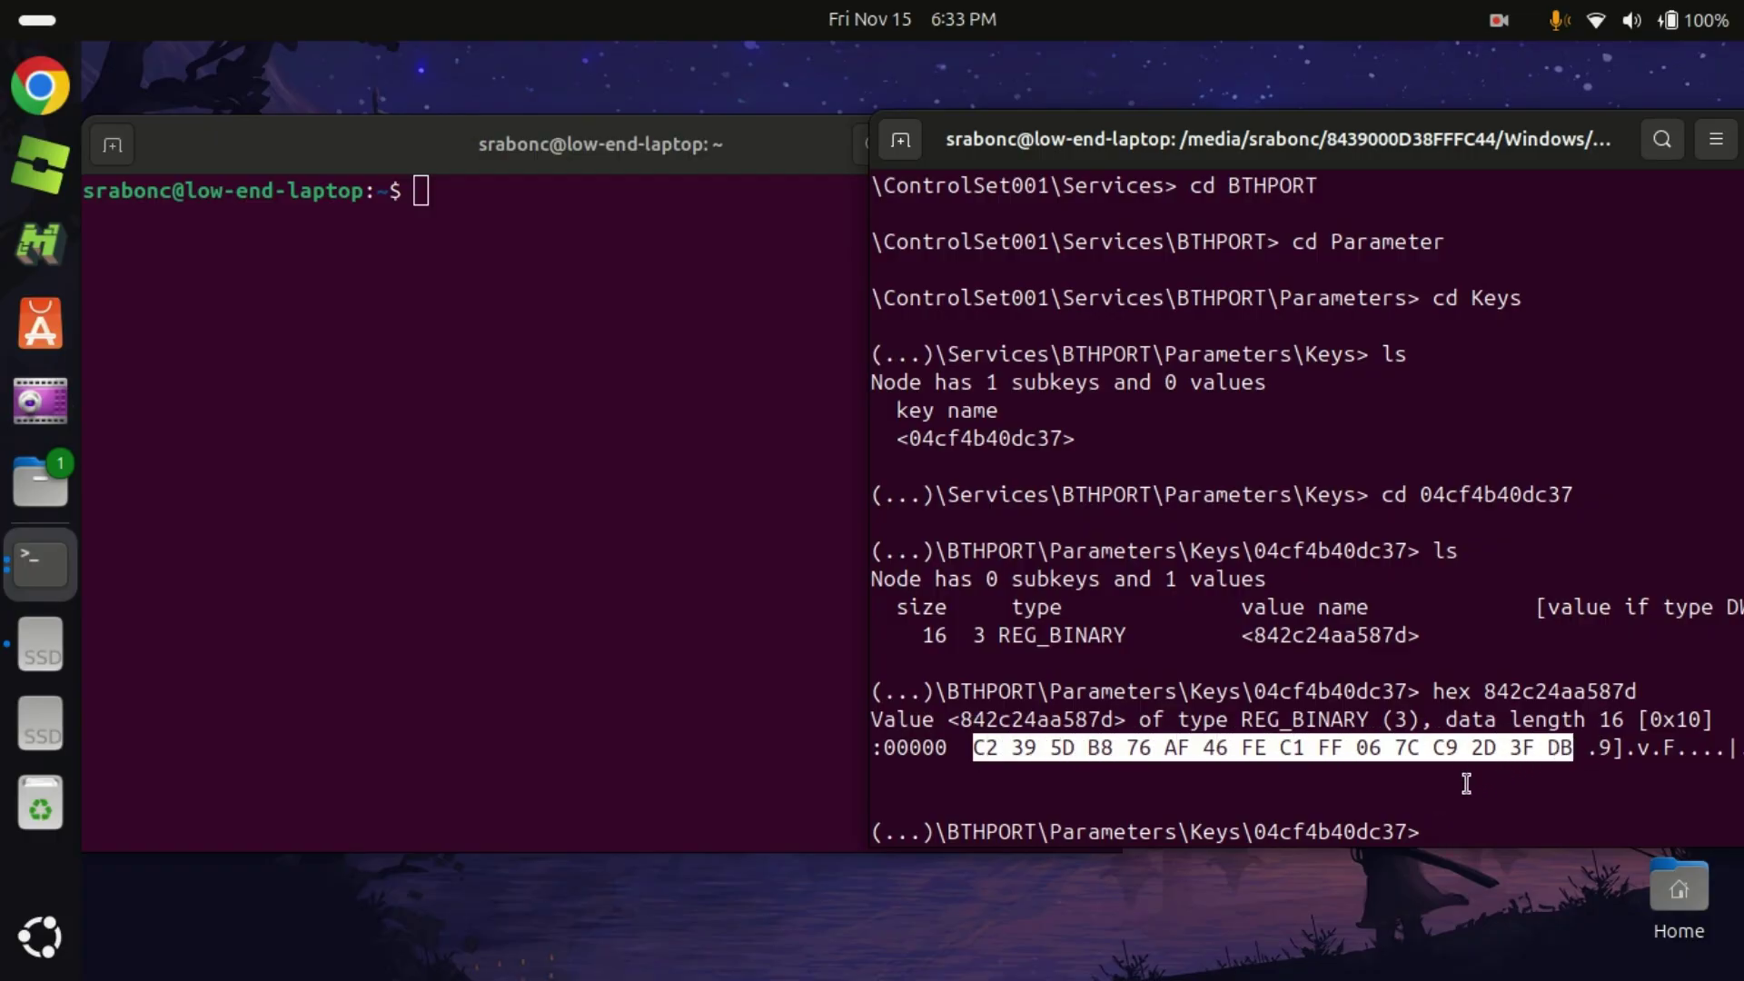
Minimize the registry editor terminal and move the remaining terminal aside so linux.txt on the desktop is accessible
left_click_drag(1599, 144, 1380, 180)
left_click(1560, 182)
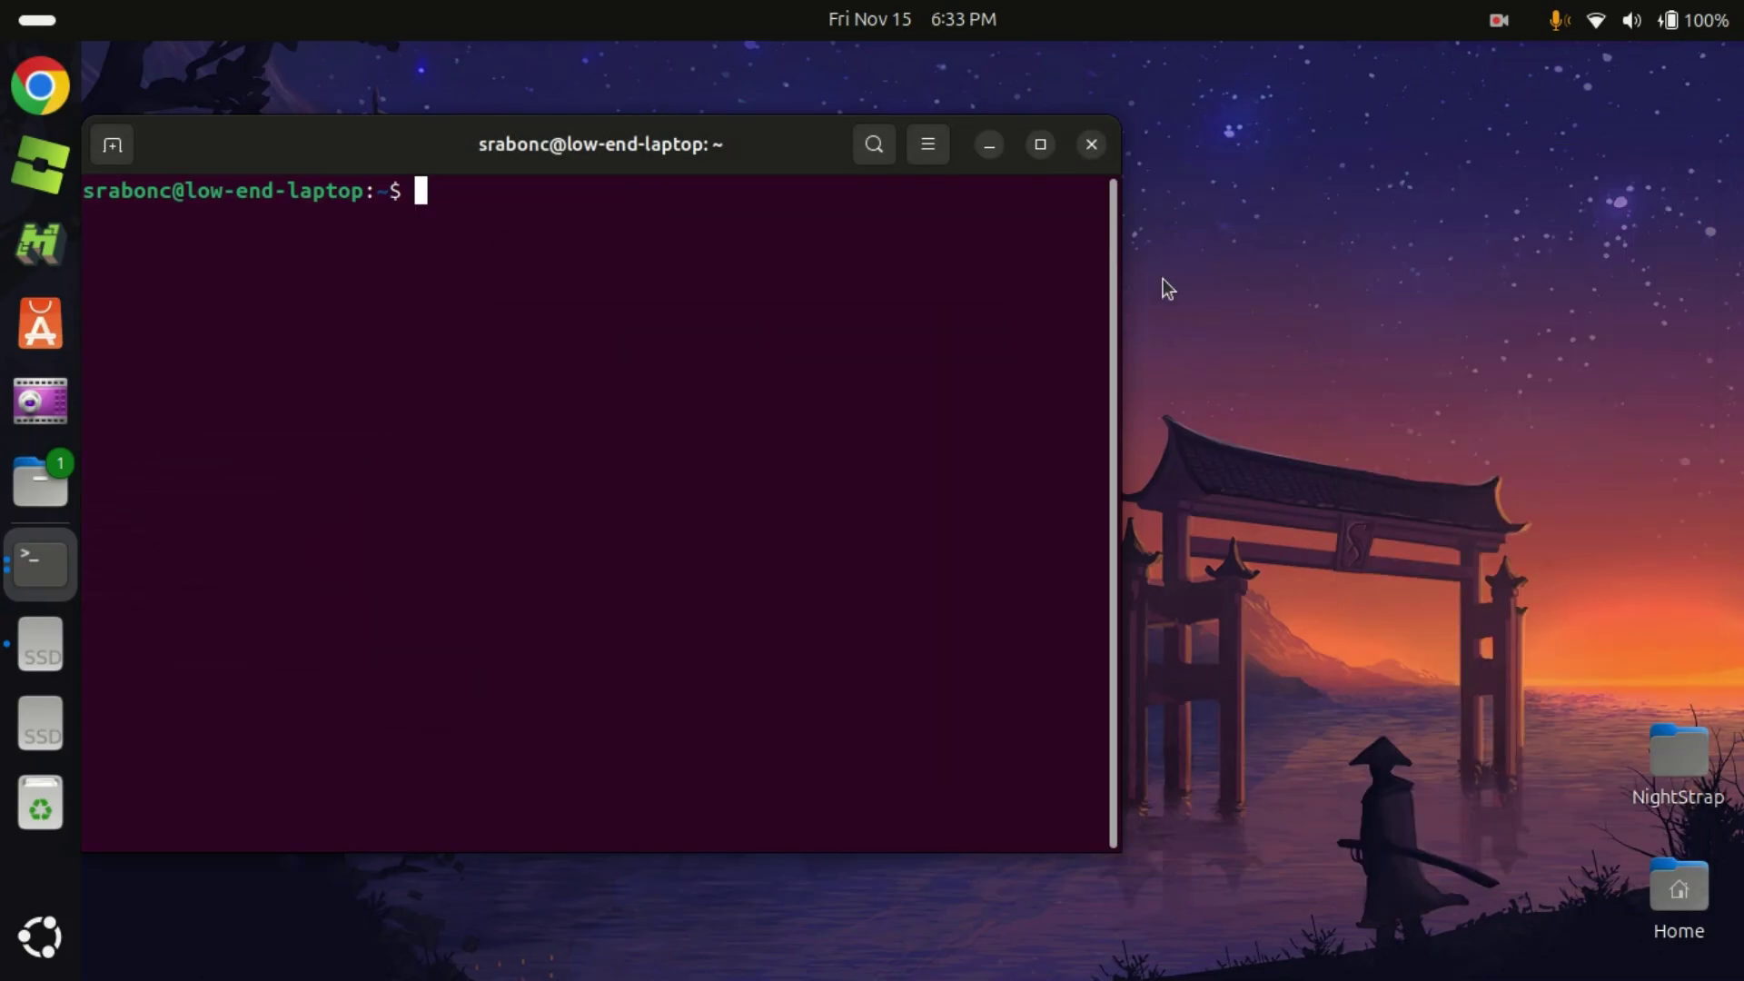
left_click_drag(762, 160, 1172, 142)
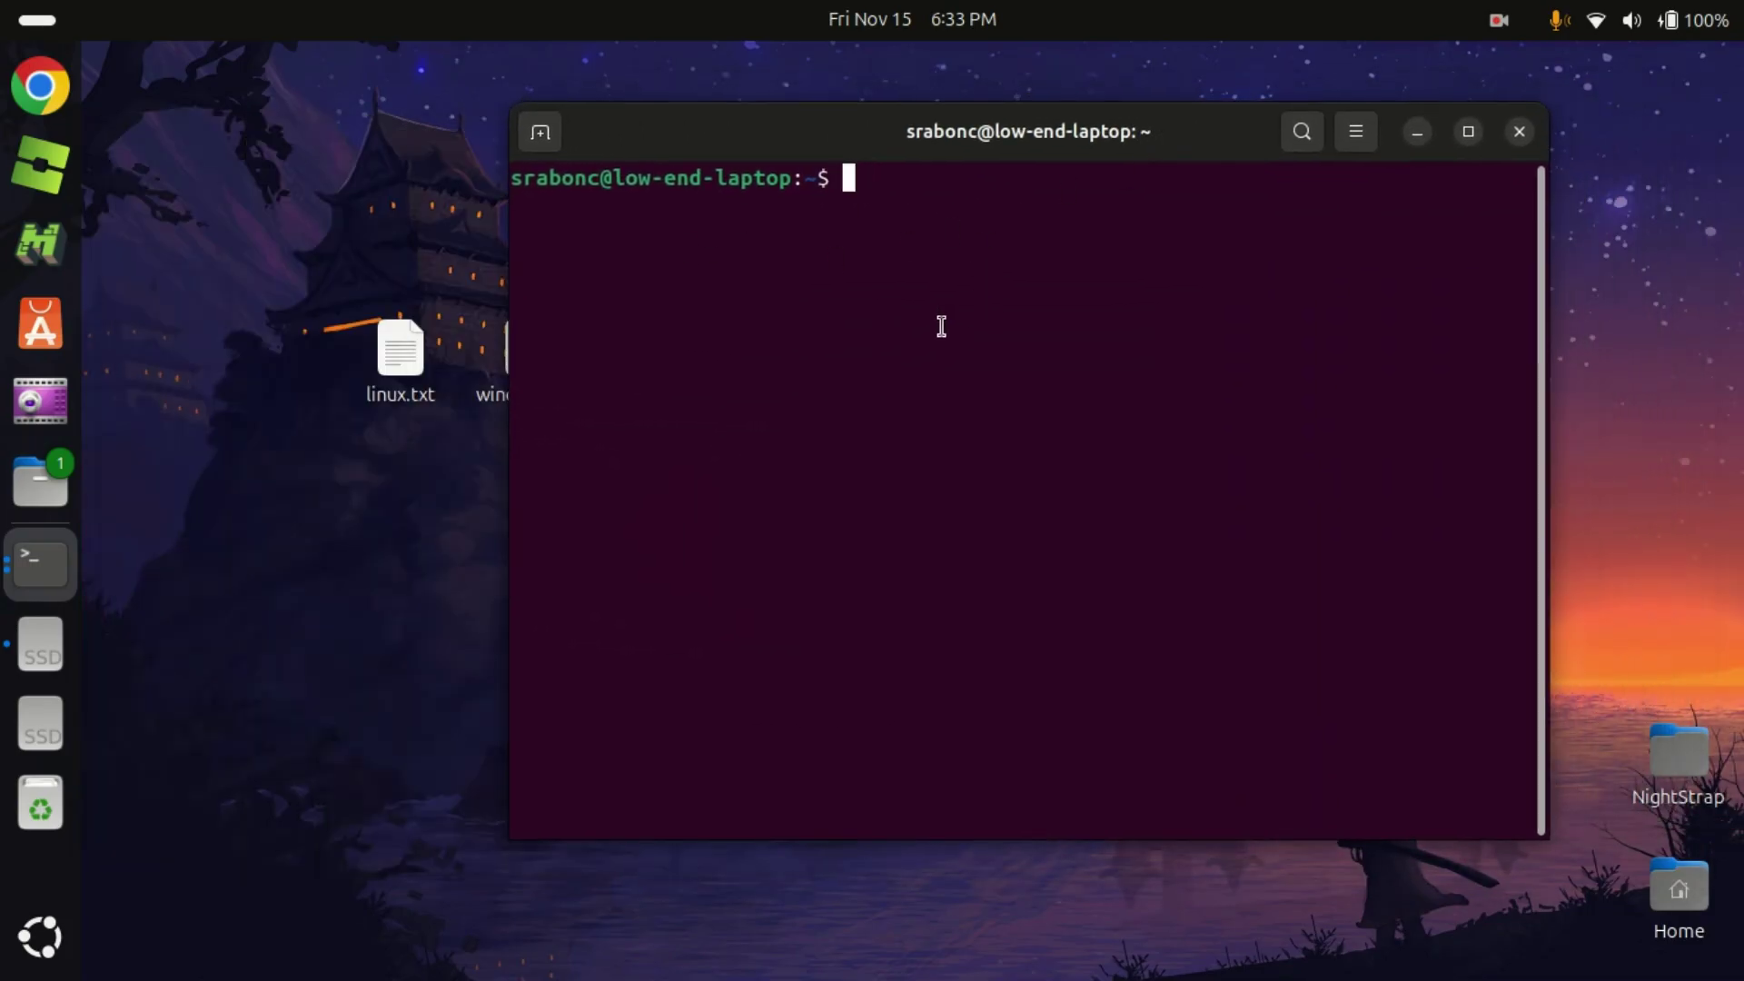
Open linux.txt to review the command notes, check windows.txt too, and return to the terminal after closing the editor
double_click(423, 380)
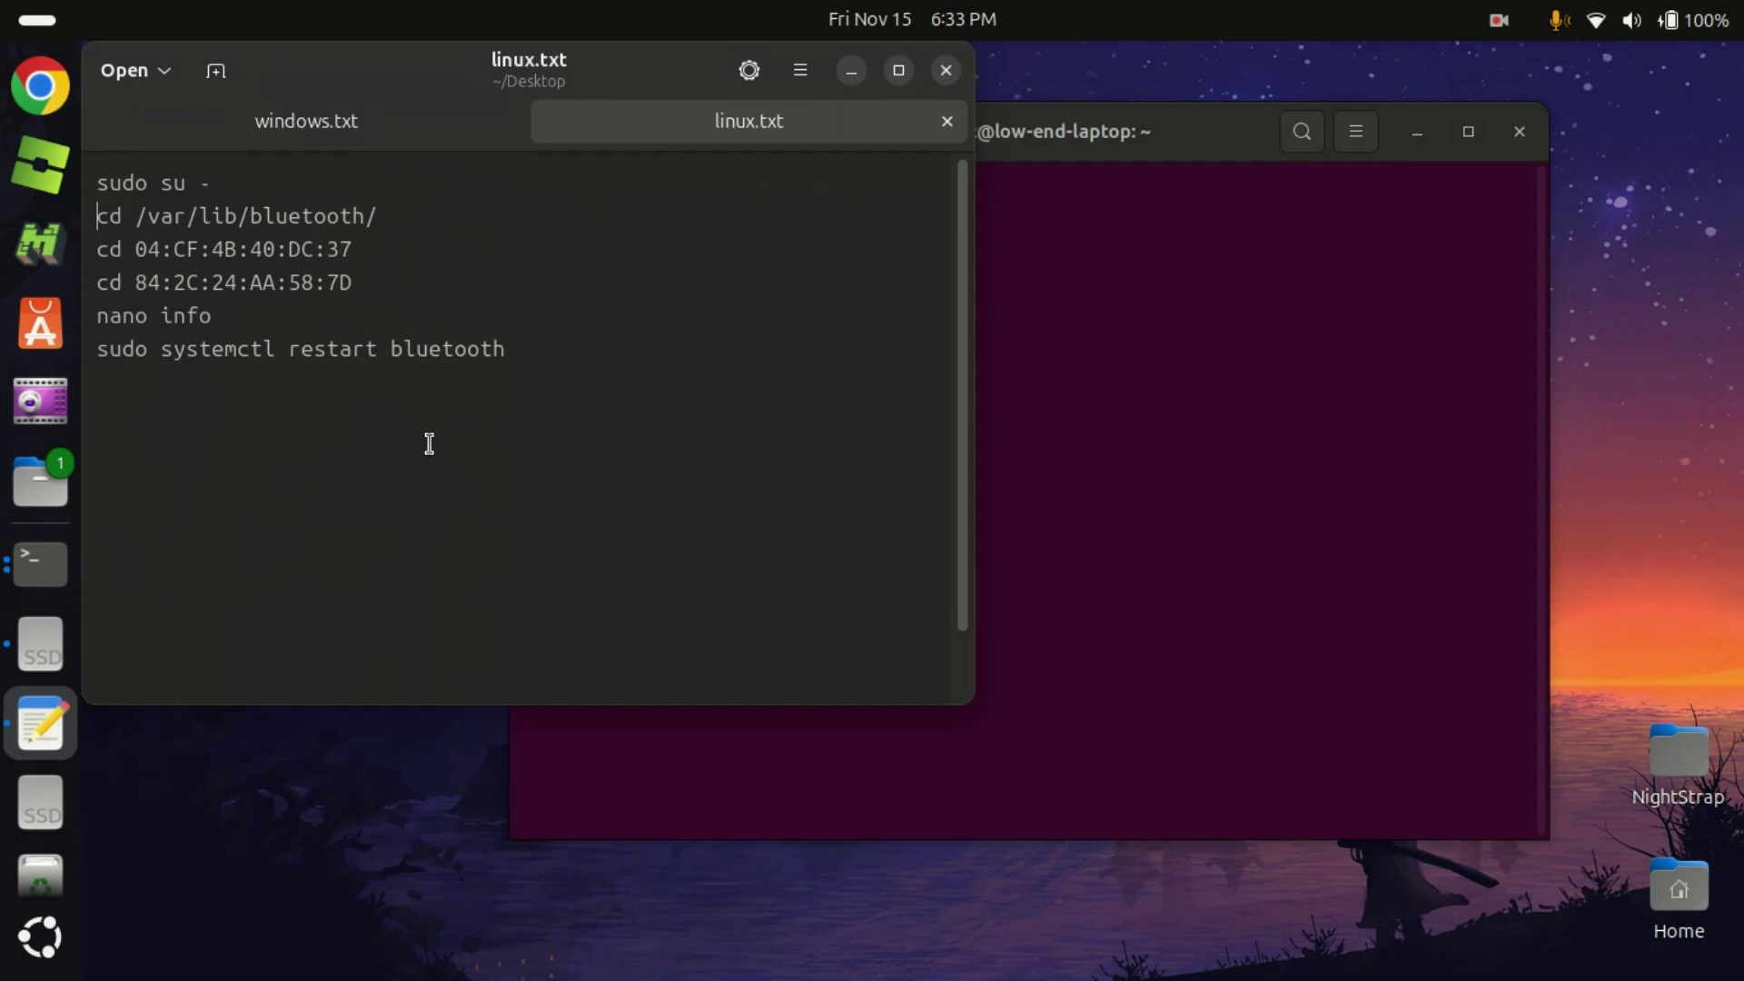
left_click(416, 114)
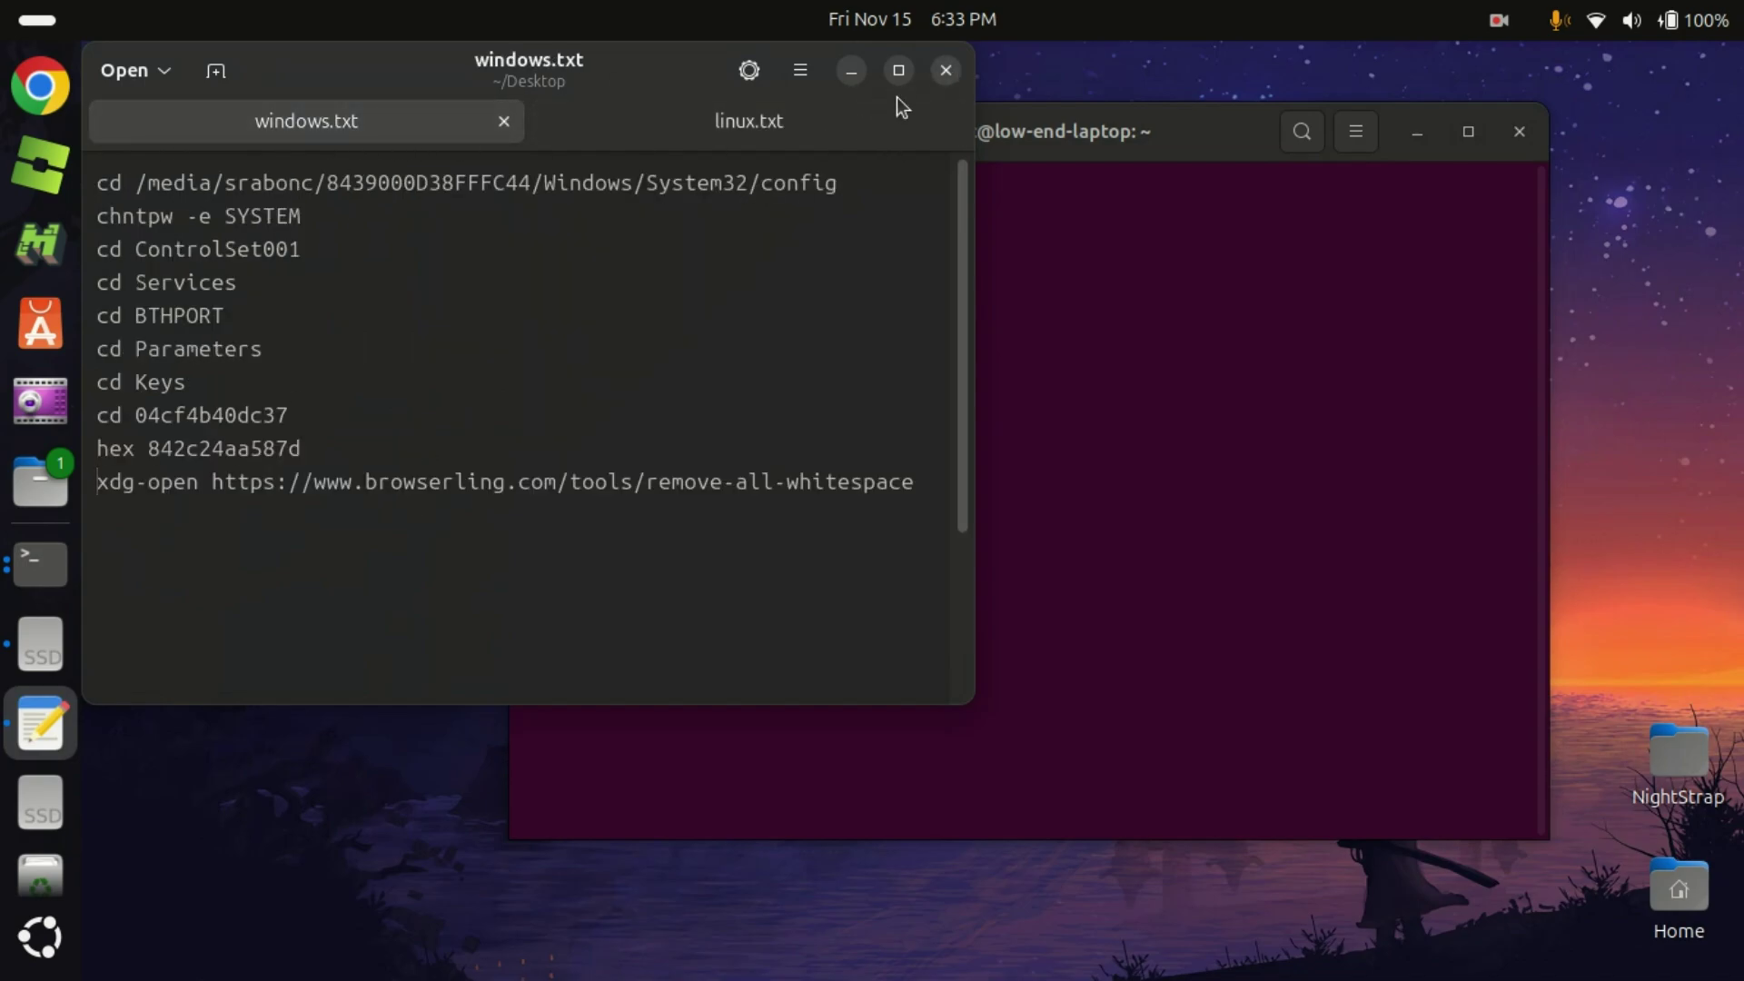
left_click(944, 70)
left_click(1050, 298)
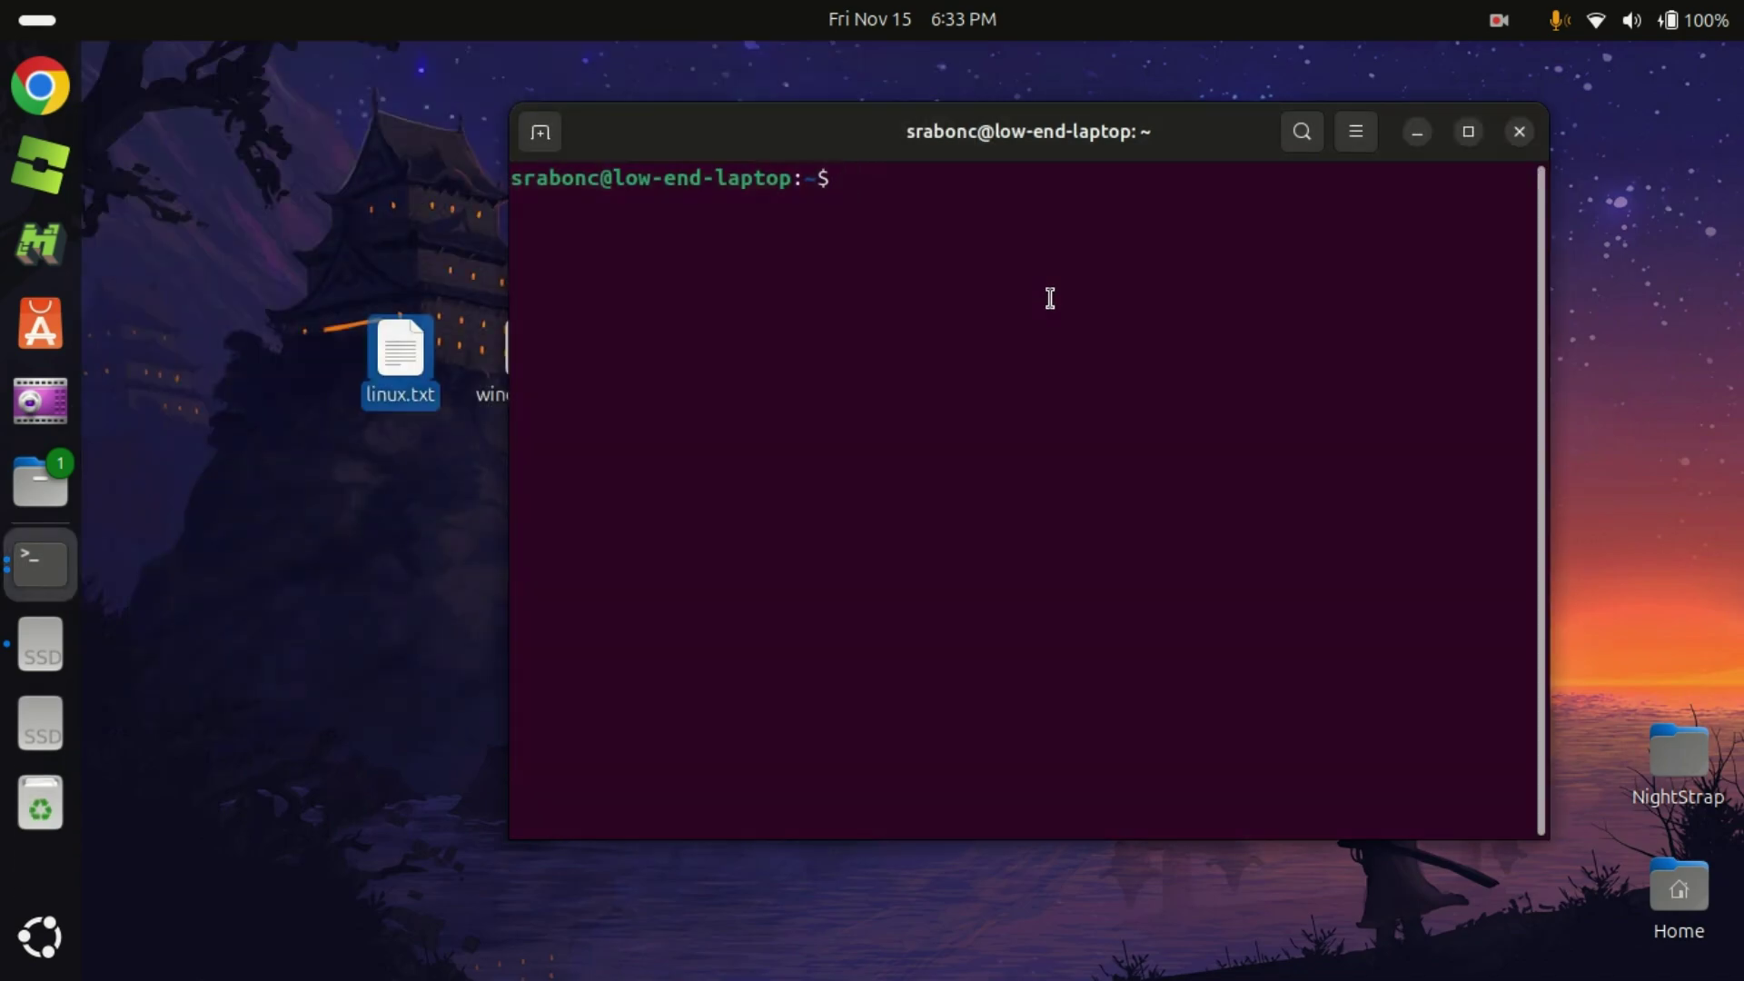
Start a root login shell with sudo su - and enter the account password
type("sudo su -")
key("Return")
key("Return")
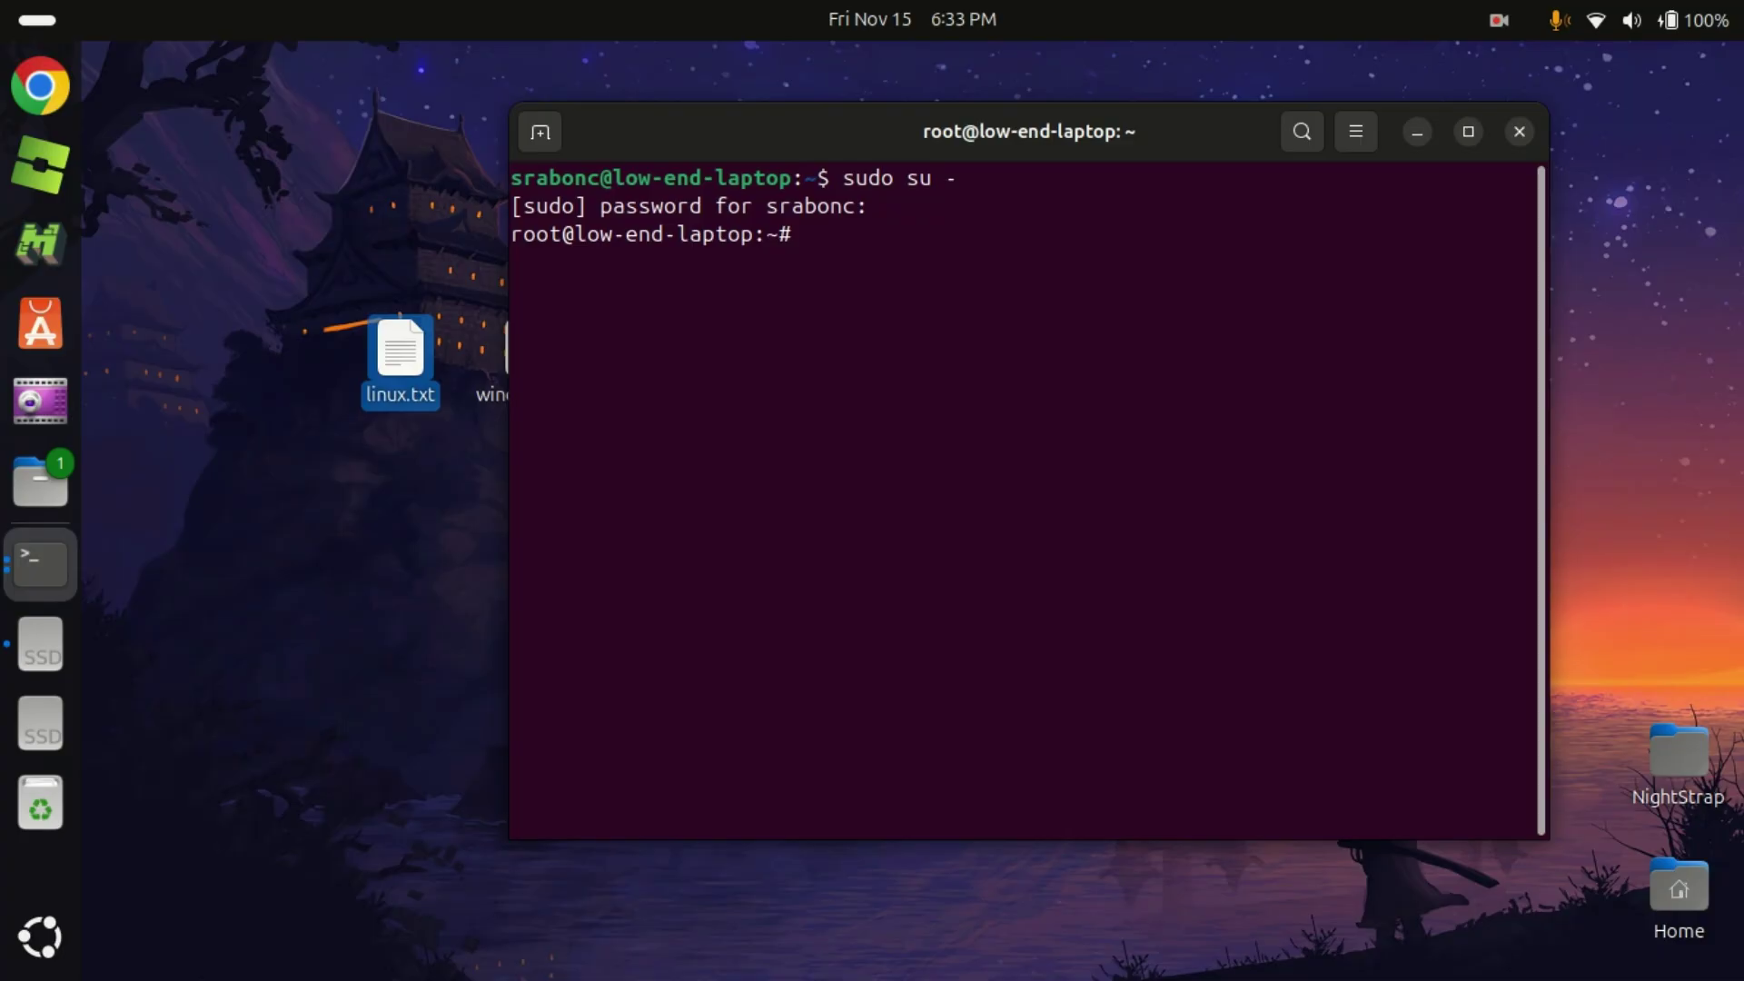
Change to the /var/lib/bluetooth directory and list its contents
type("cd /var/lib/bluetoo")
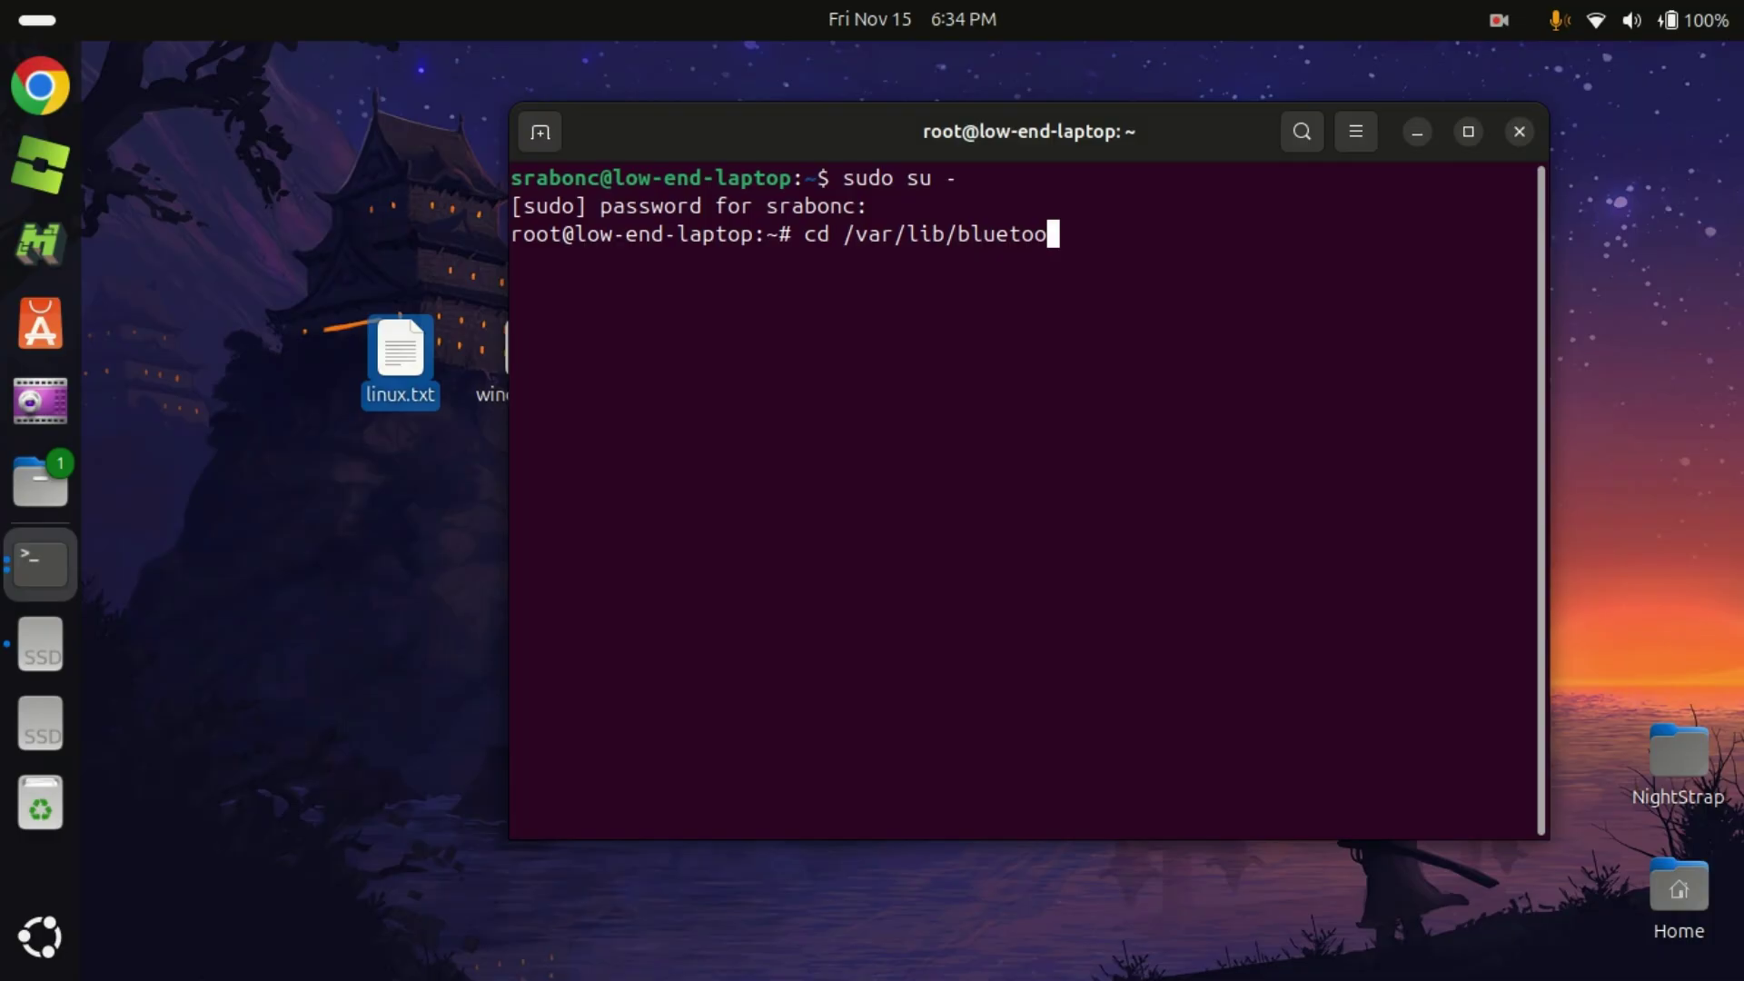
type("th")
key("Return")
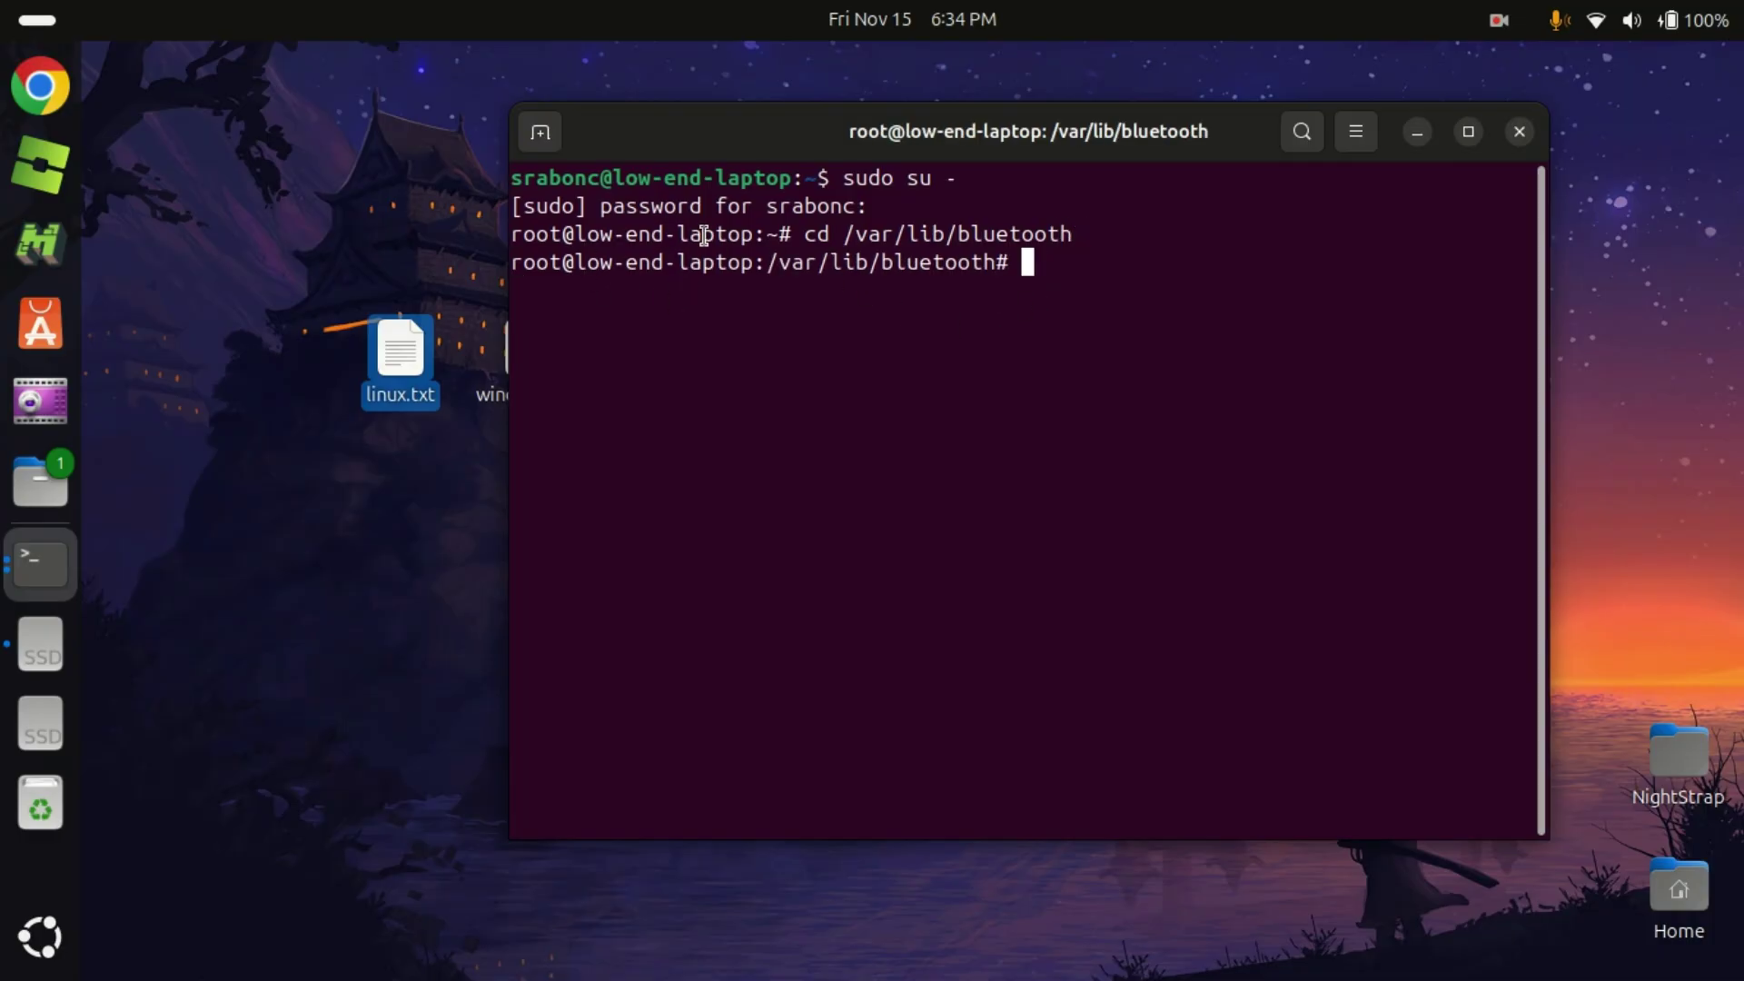
type("ls")
key("Return")
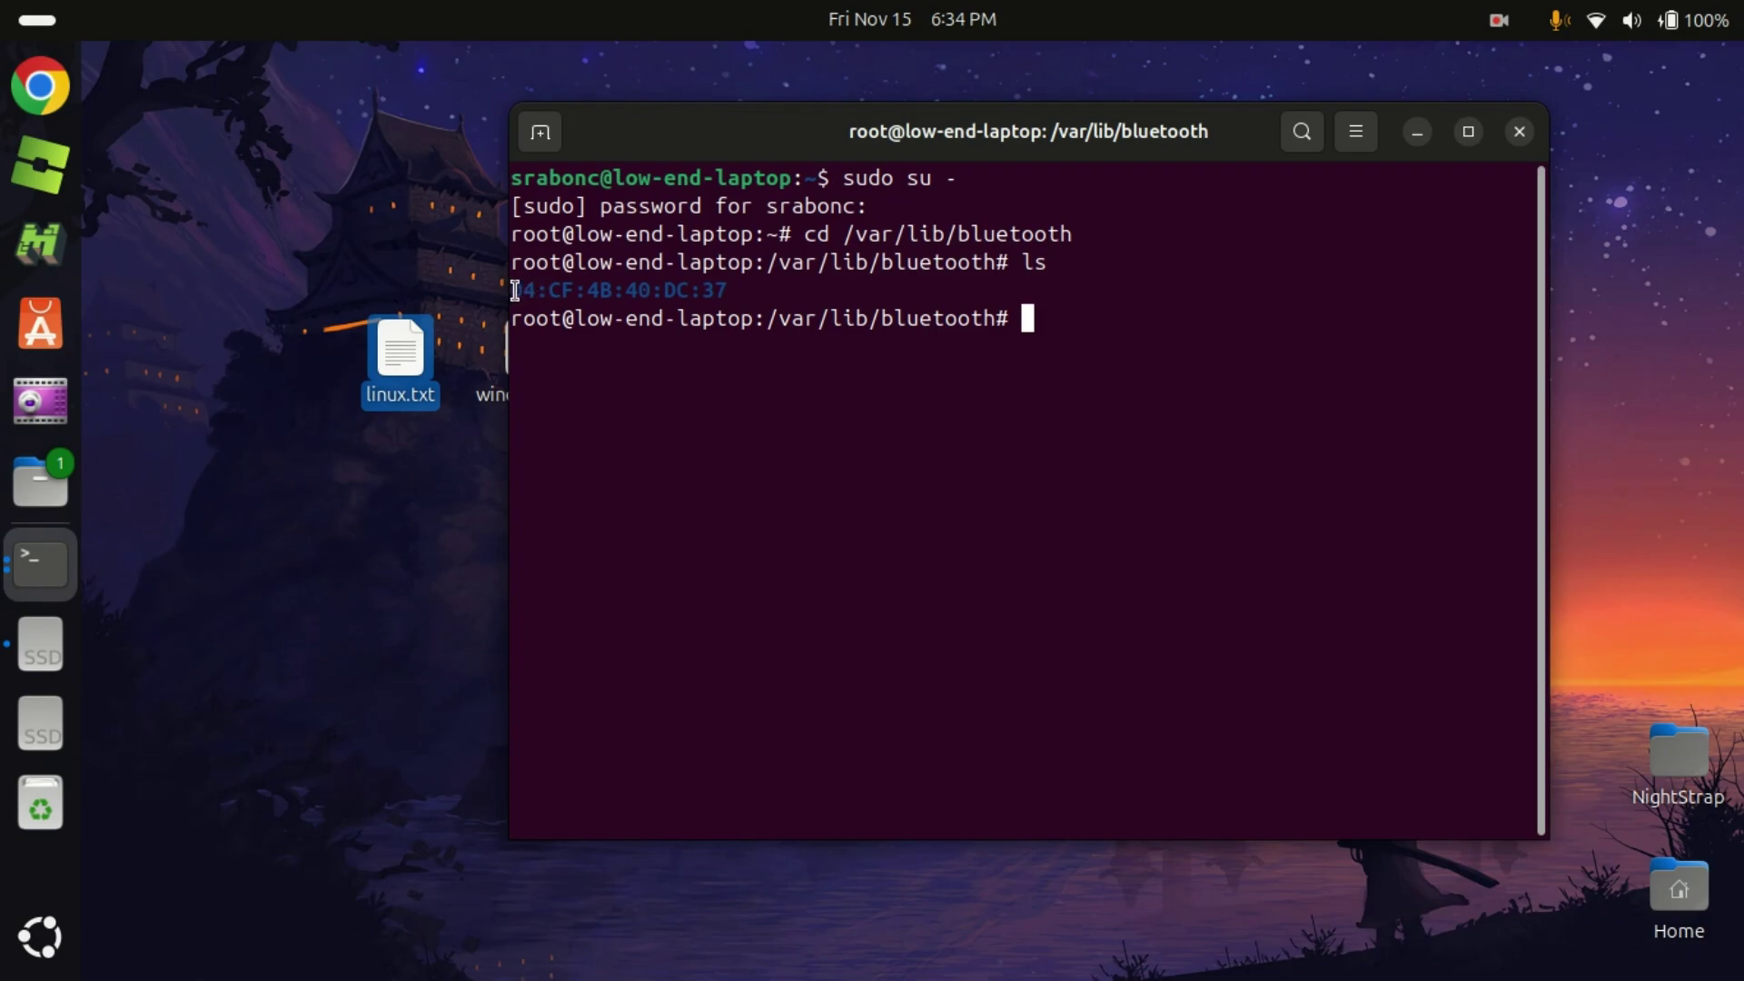
left_click_drag(515, 290, 727, 290)
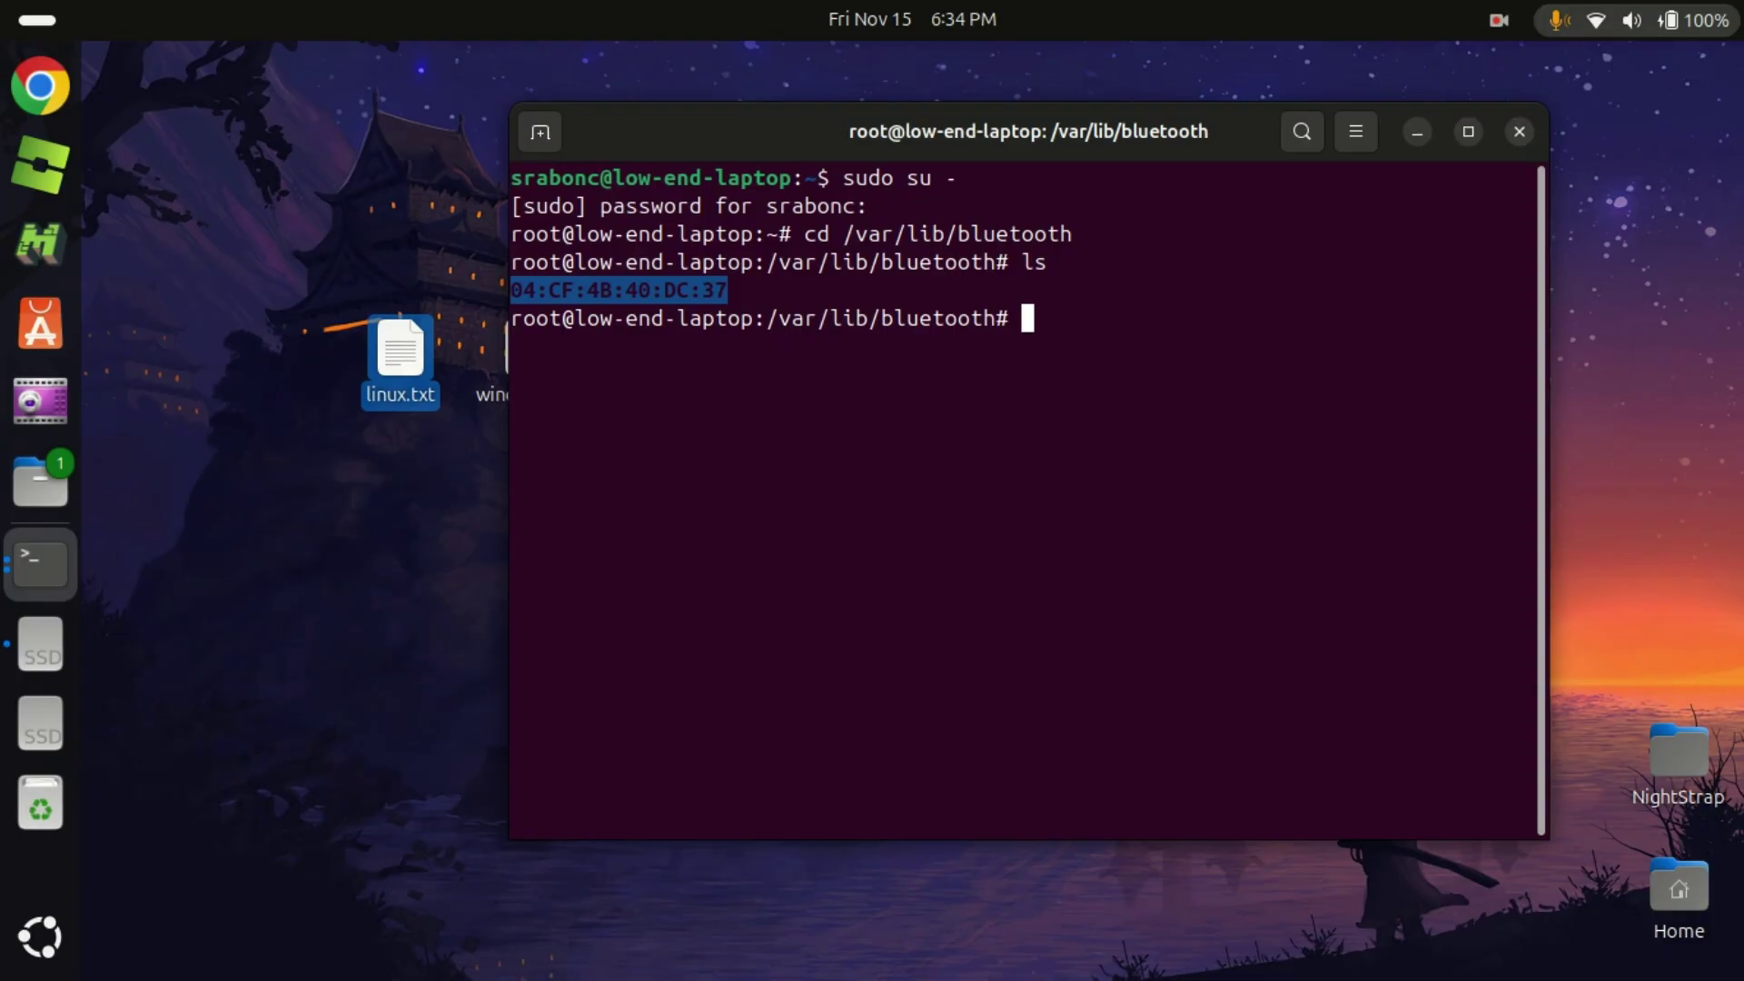
left_click(1721, 19)
left_click(1222, 247)
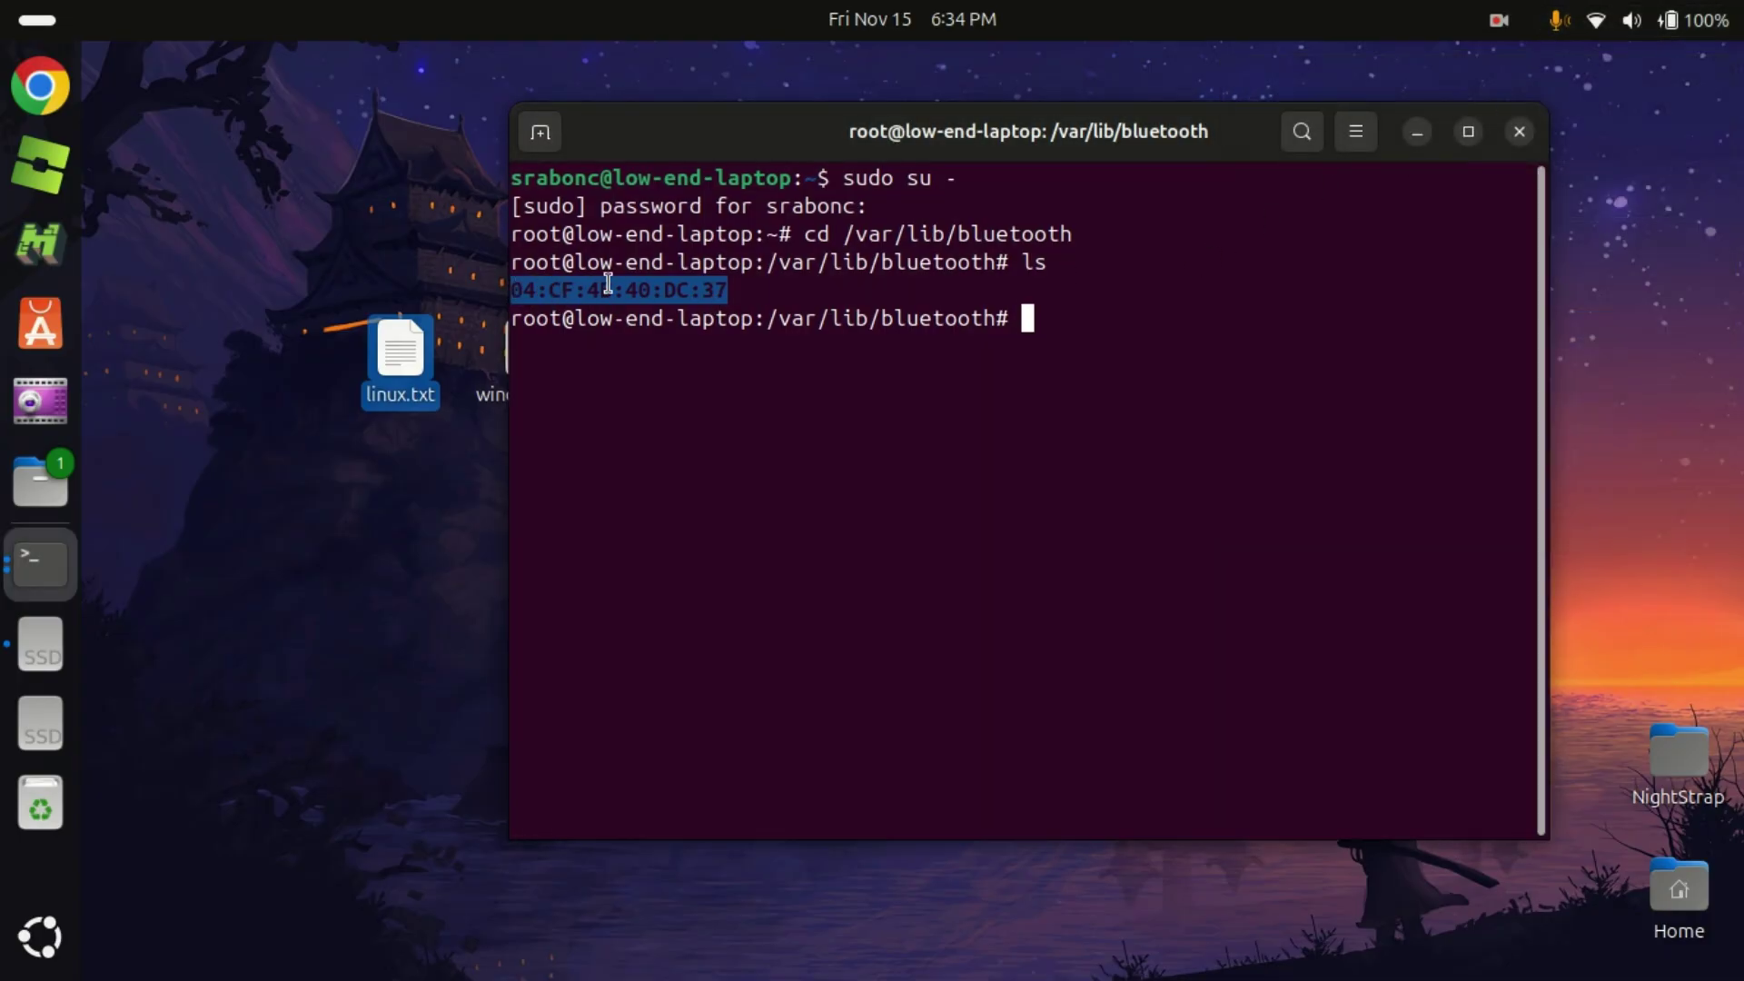
left_click(1000, 306)
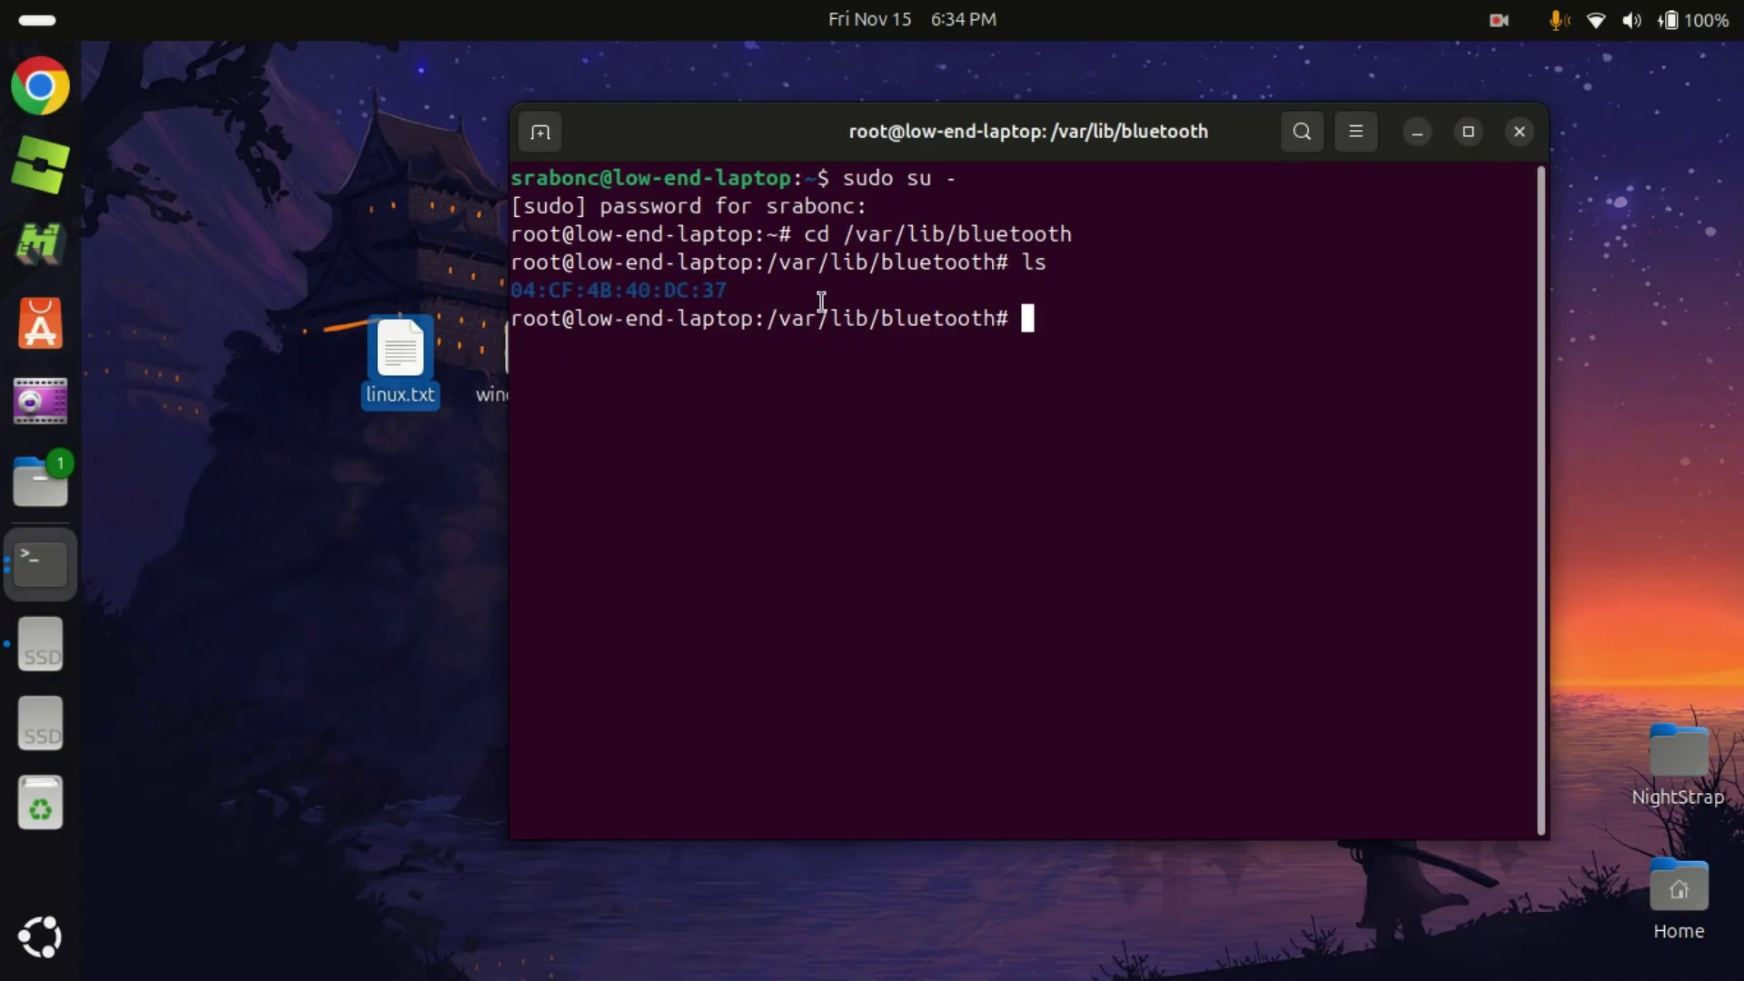
Change into the adapter directory 04:CF:4B:40:DC:37 by copying its name from the listing
type("cd")
left_click_drag(727, 290, 482, 295)
key("ctrl+c")
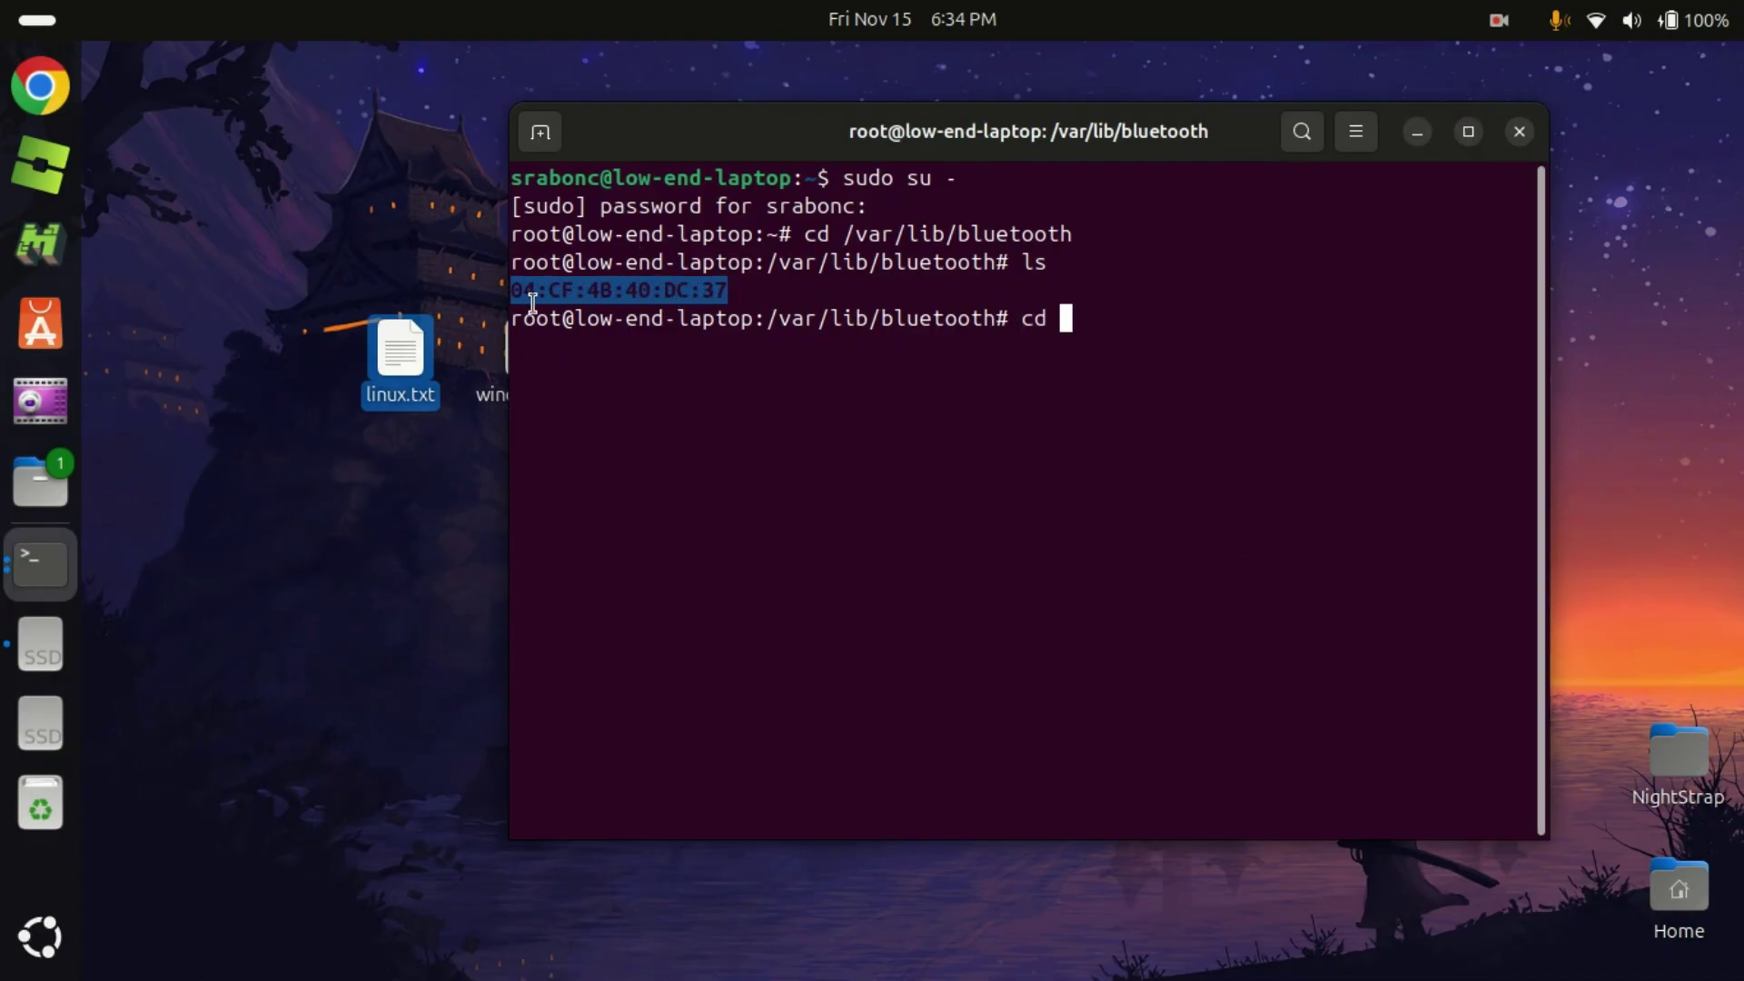
right_click(534, 304)
right_click(1196, 324)
right_click(1196, 323)
left_click(1258, 411)
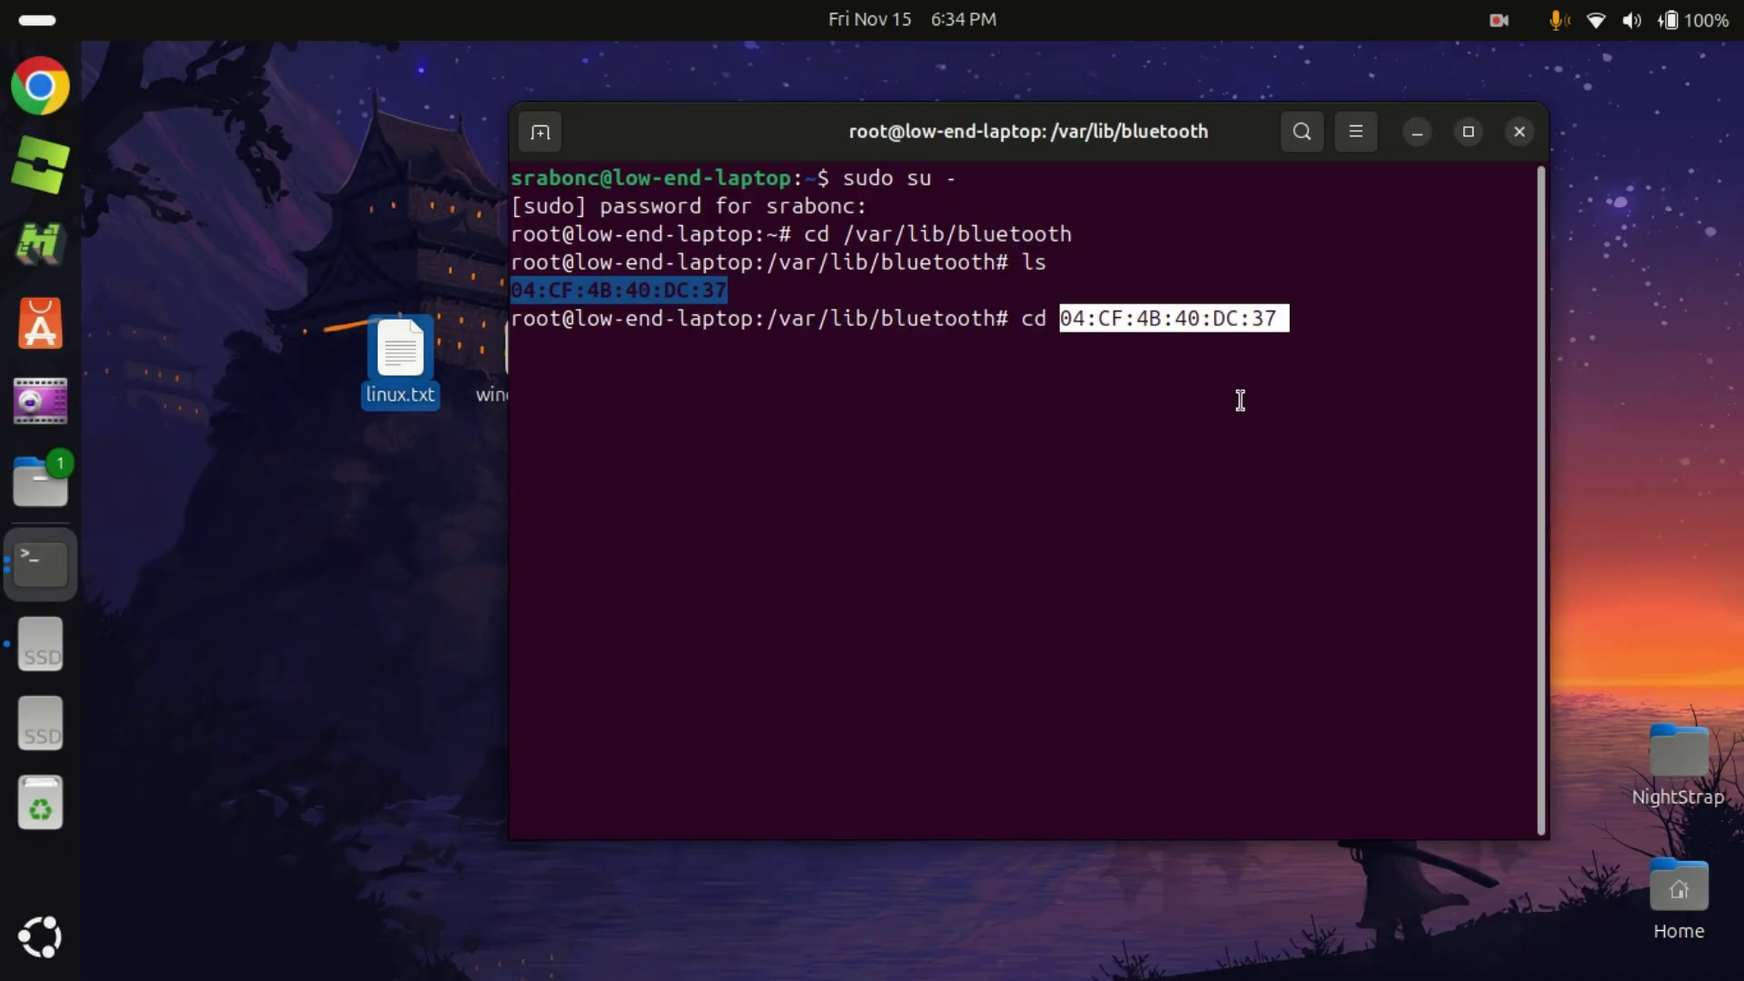
key("Return")
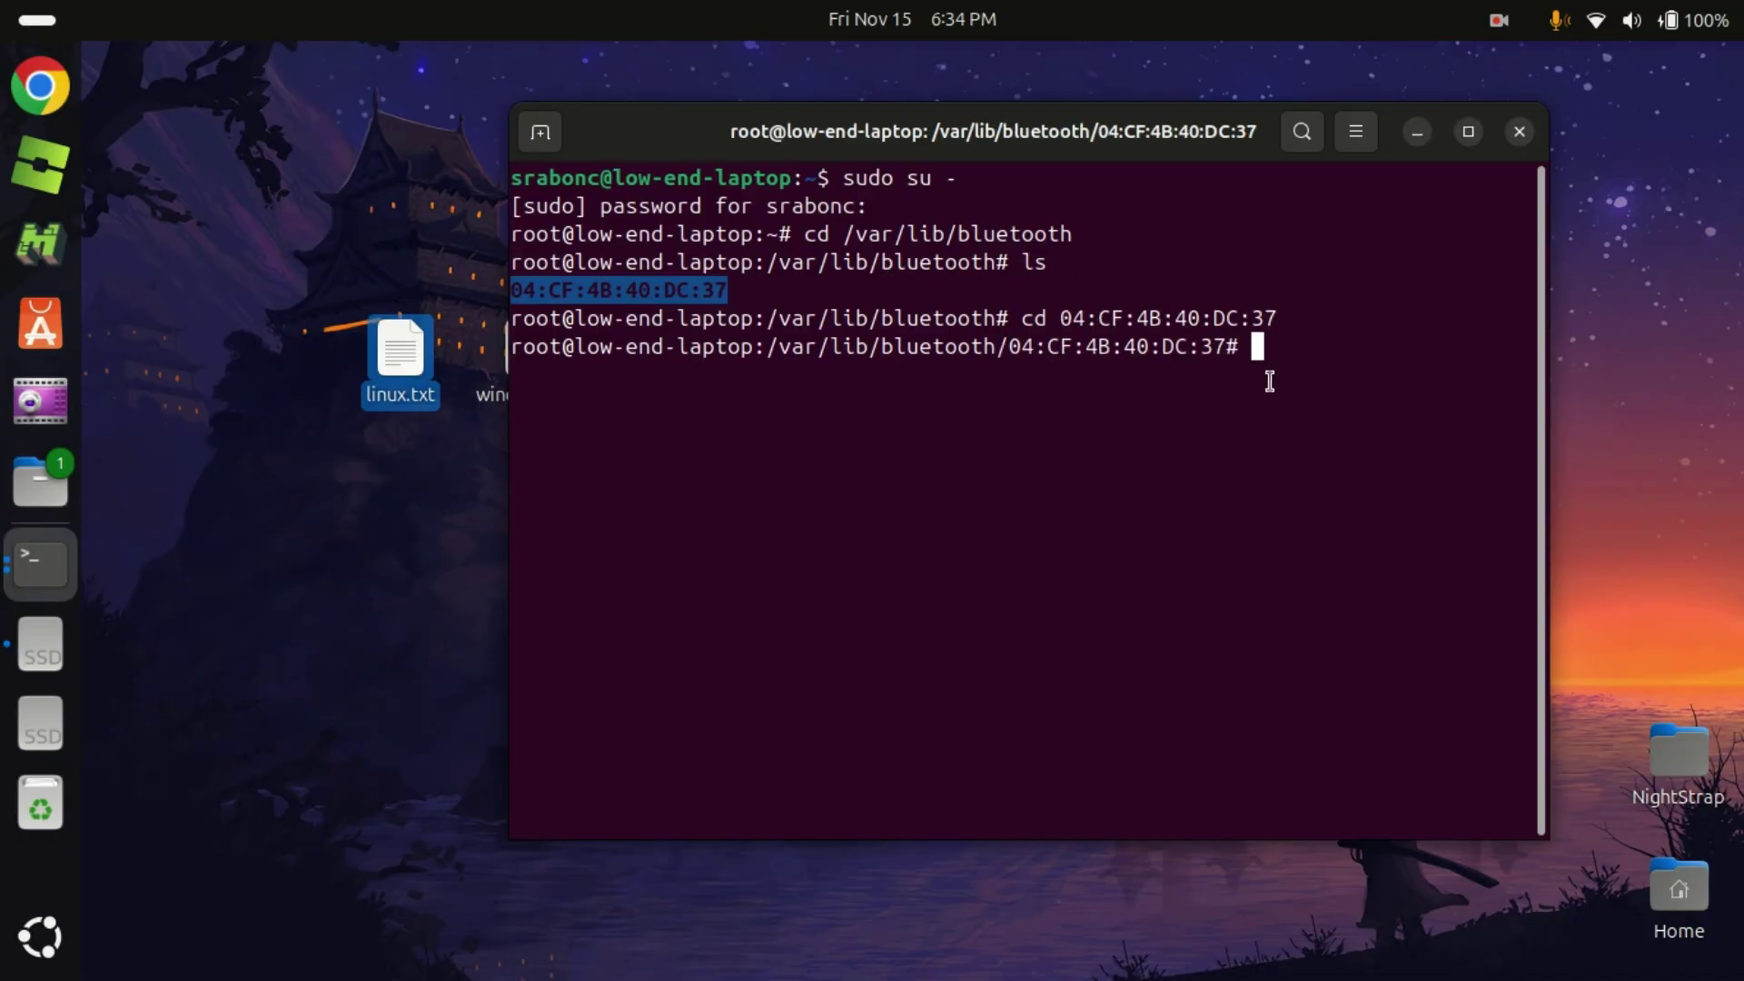
type("ls")
key("Return")
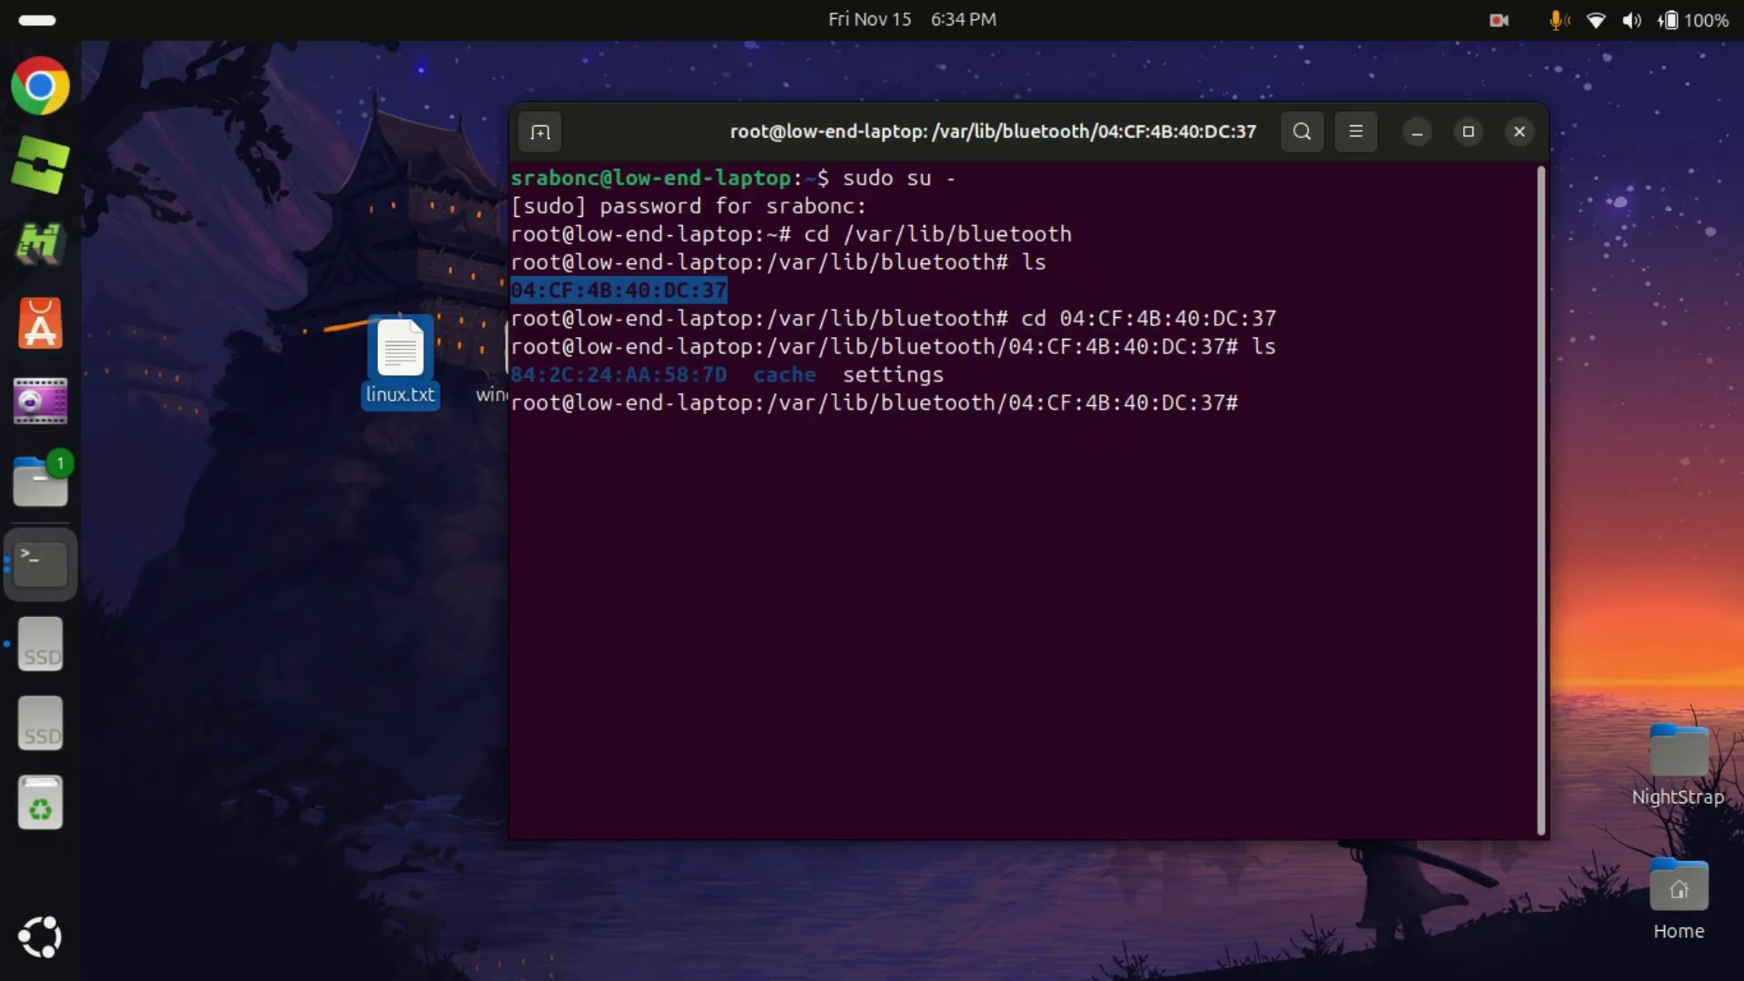
left_click_drag(726, 375, 512, 377)
right_click(541, 379)
left_click(590, 397)
left_click(769, 405)
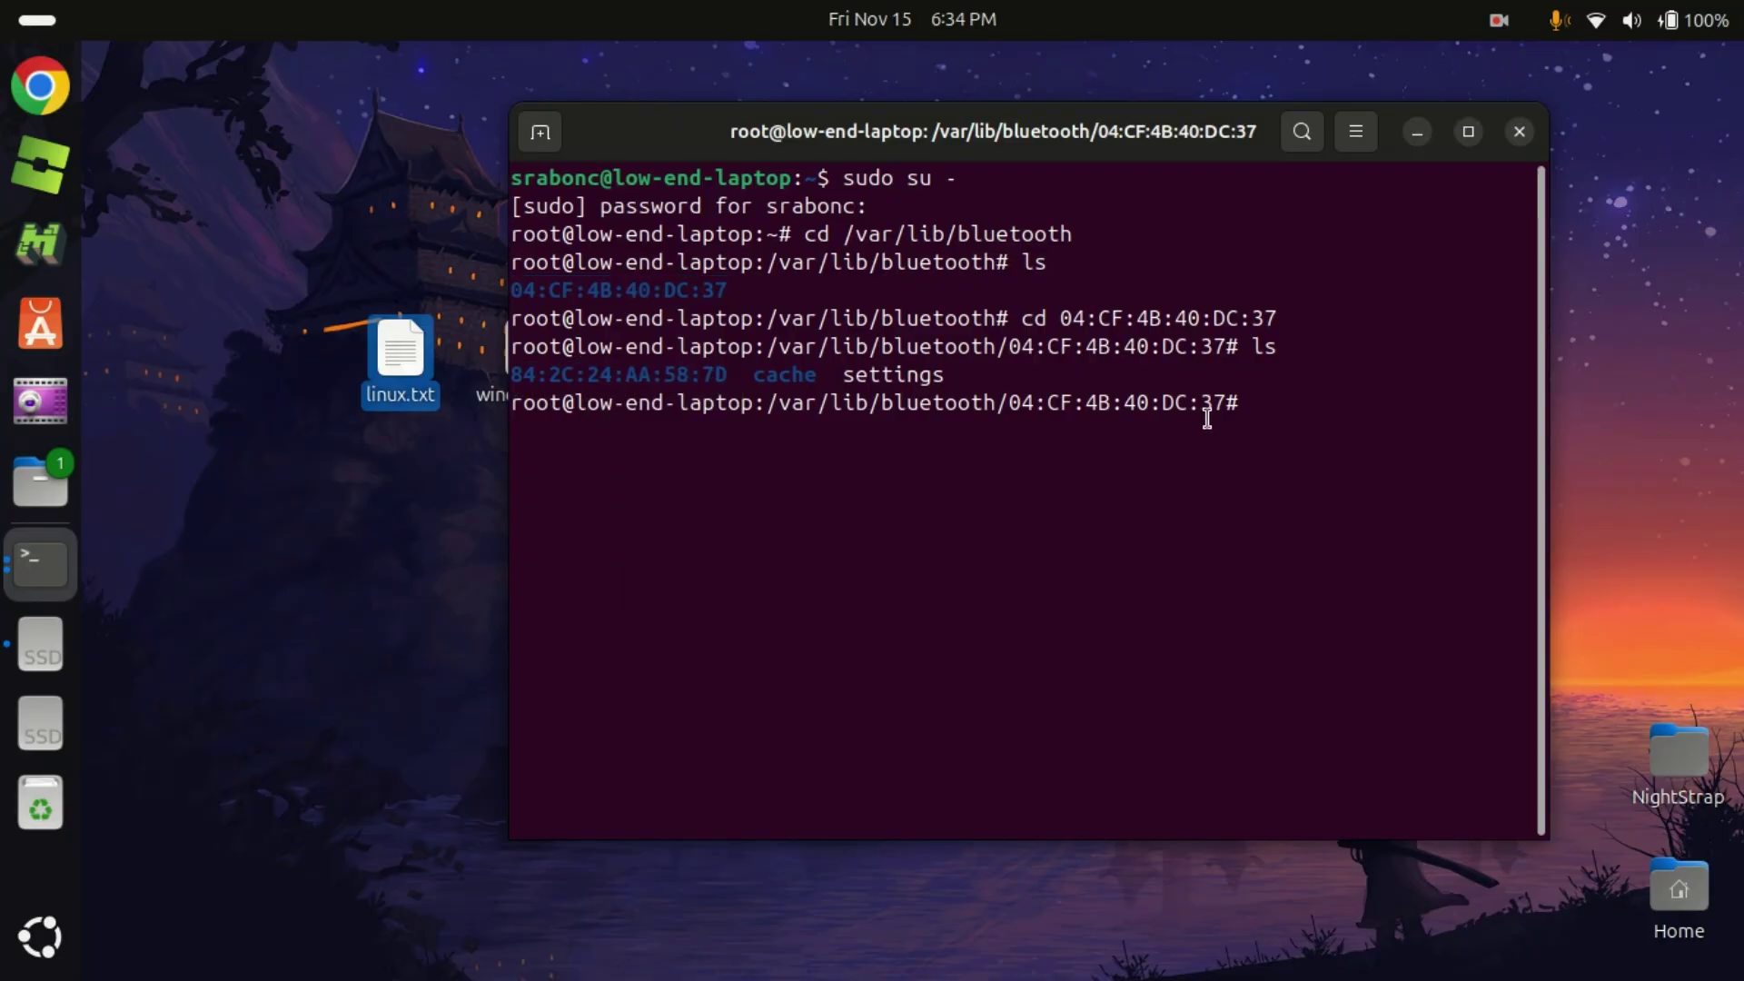
type("cd")
right_click(1347, 428)
left_click(1458, 516)
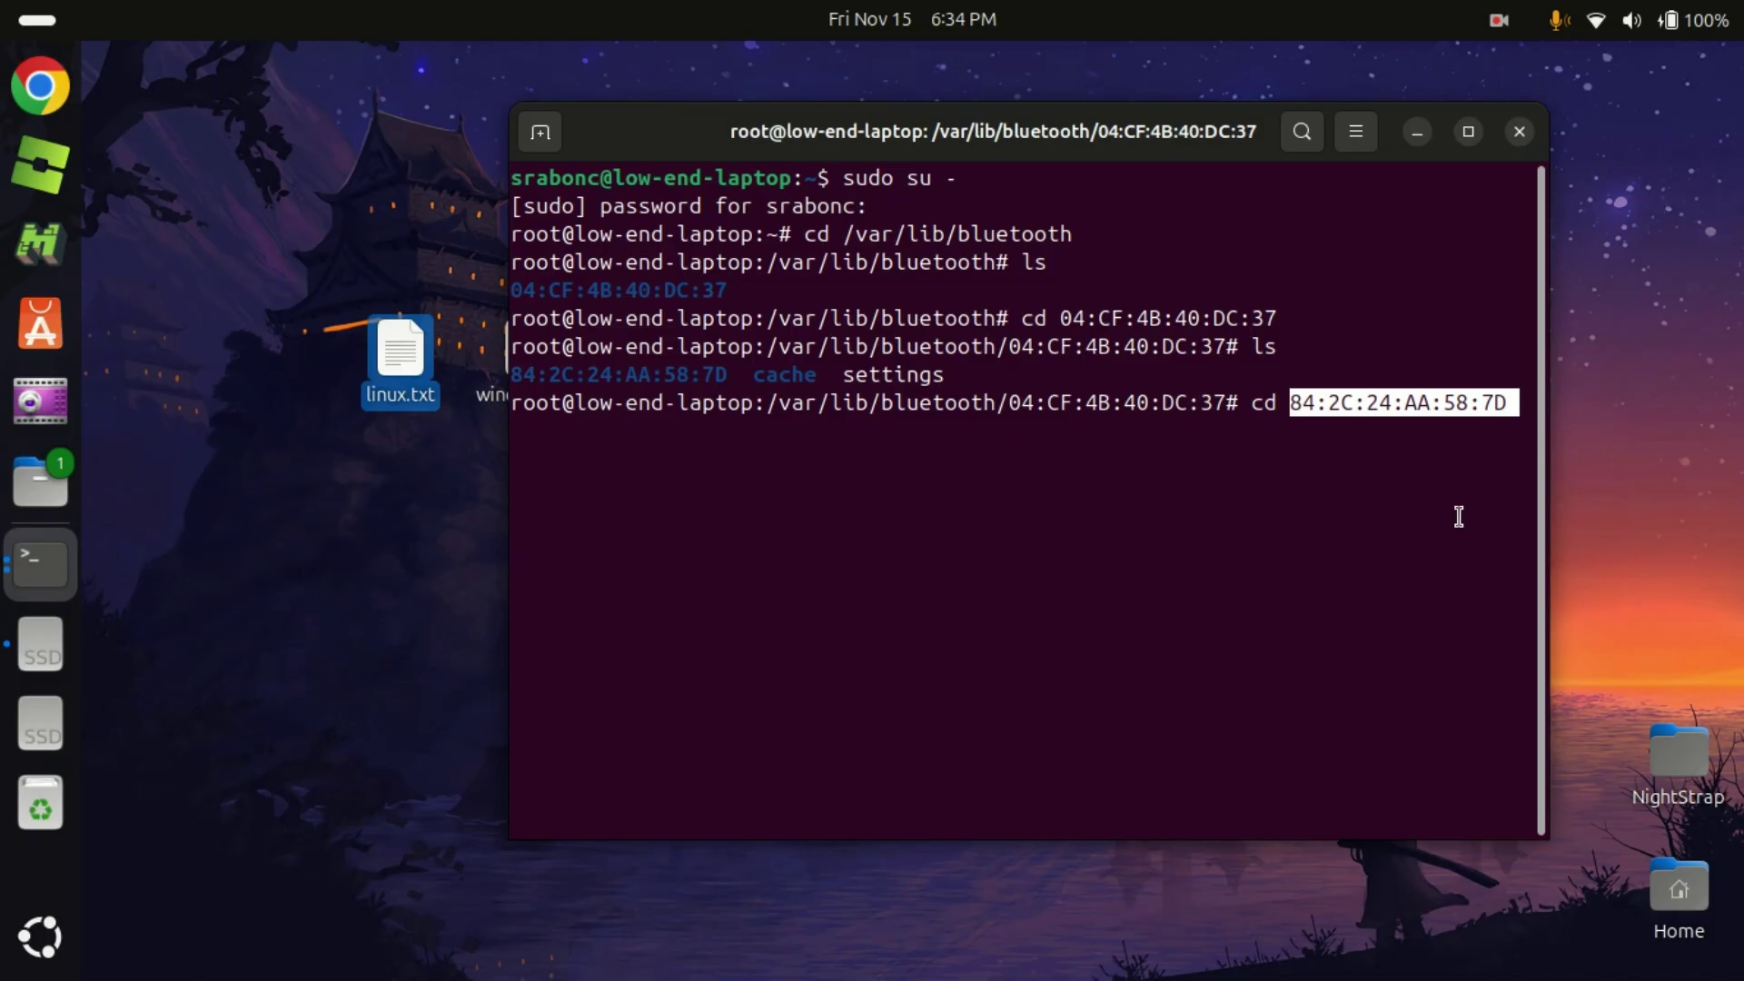
key("Return")
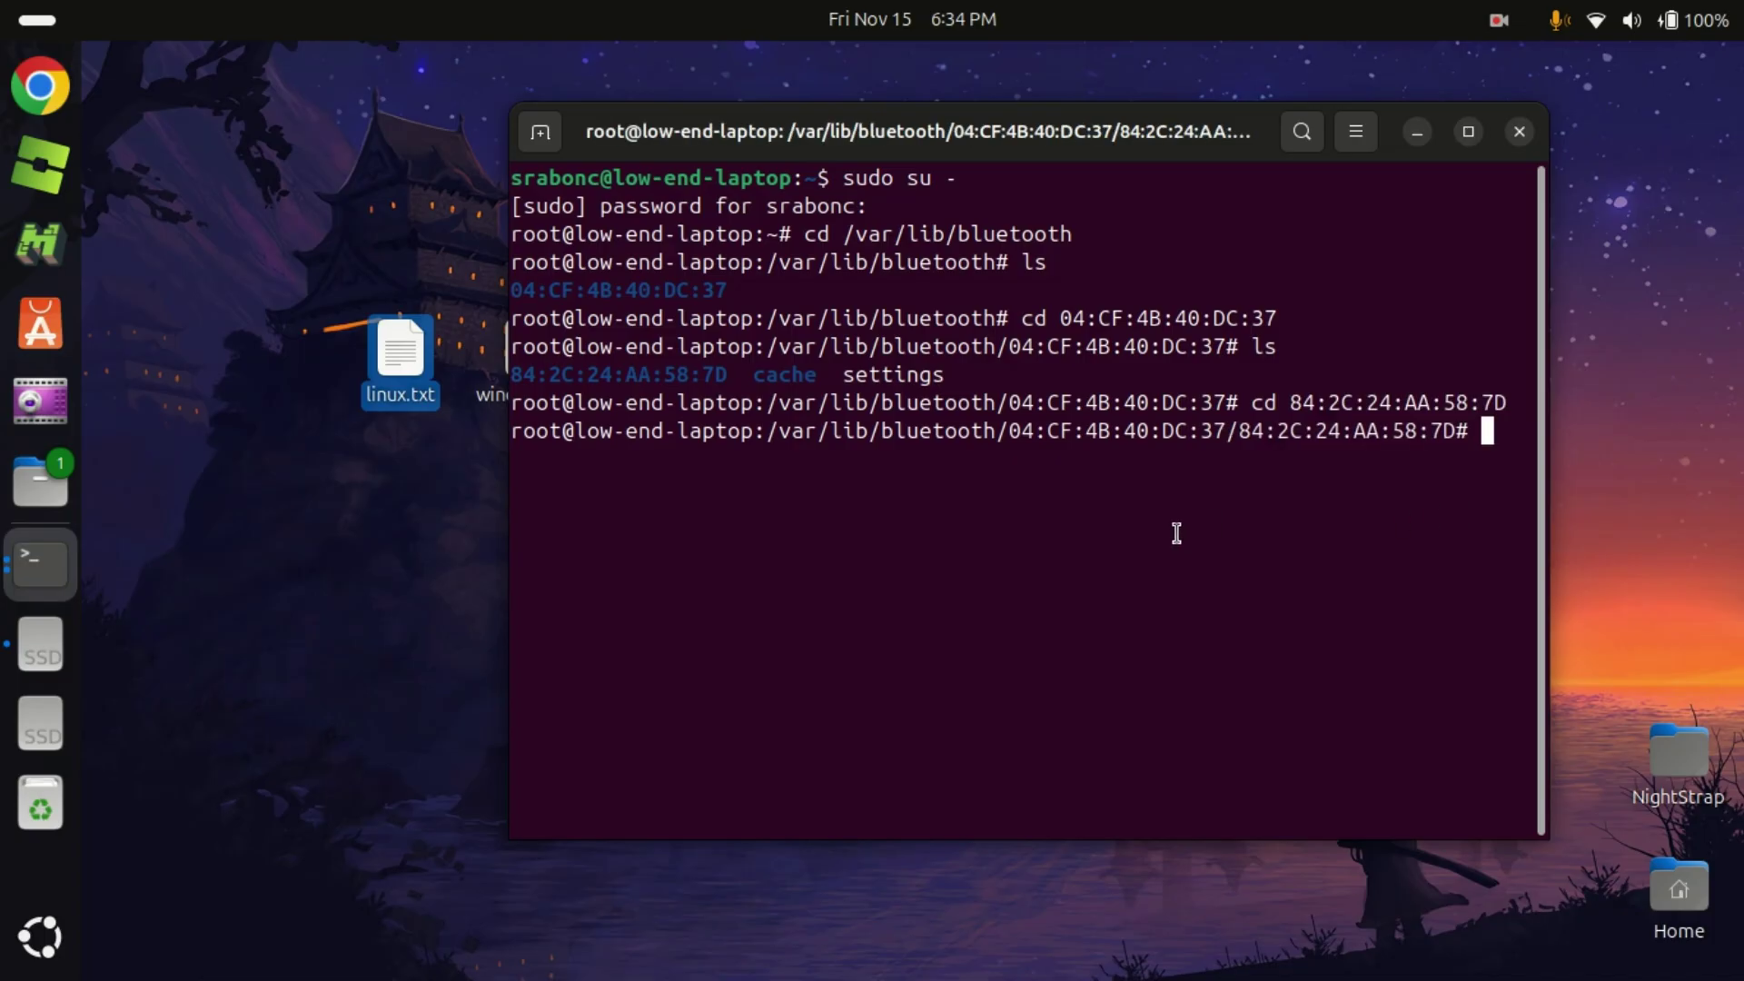
List the device directory's contents and open its info file in the nano editor
type("ls")
key("Return")
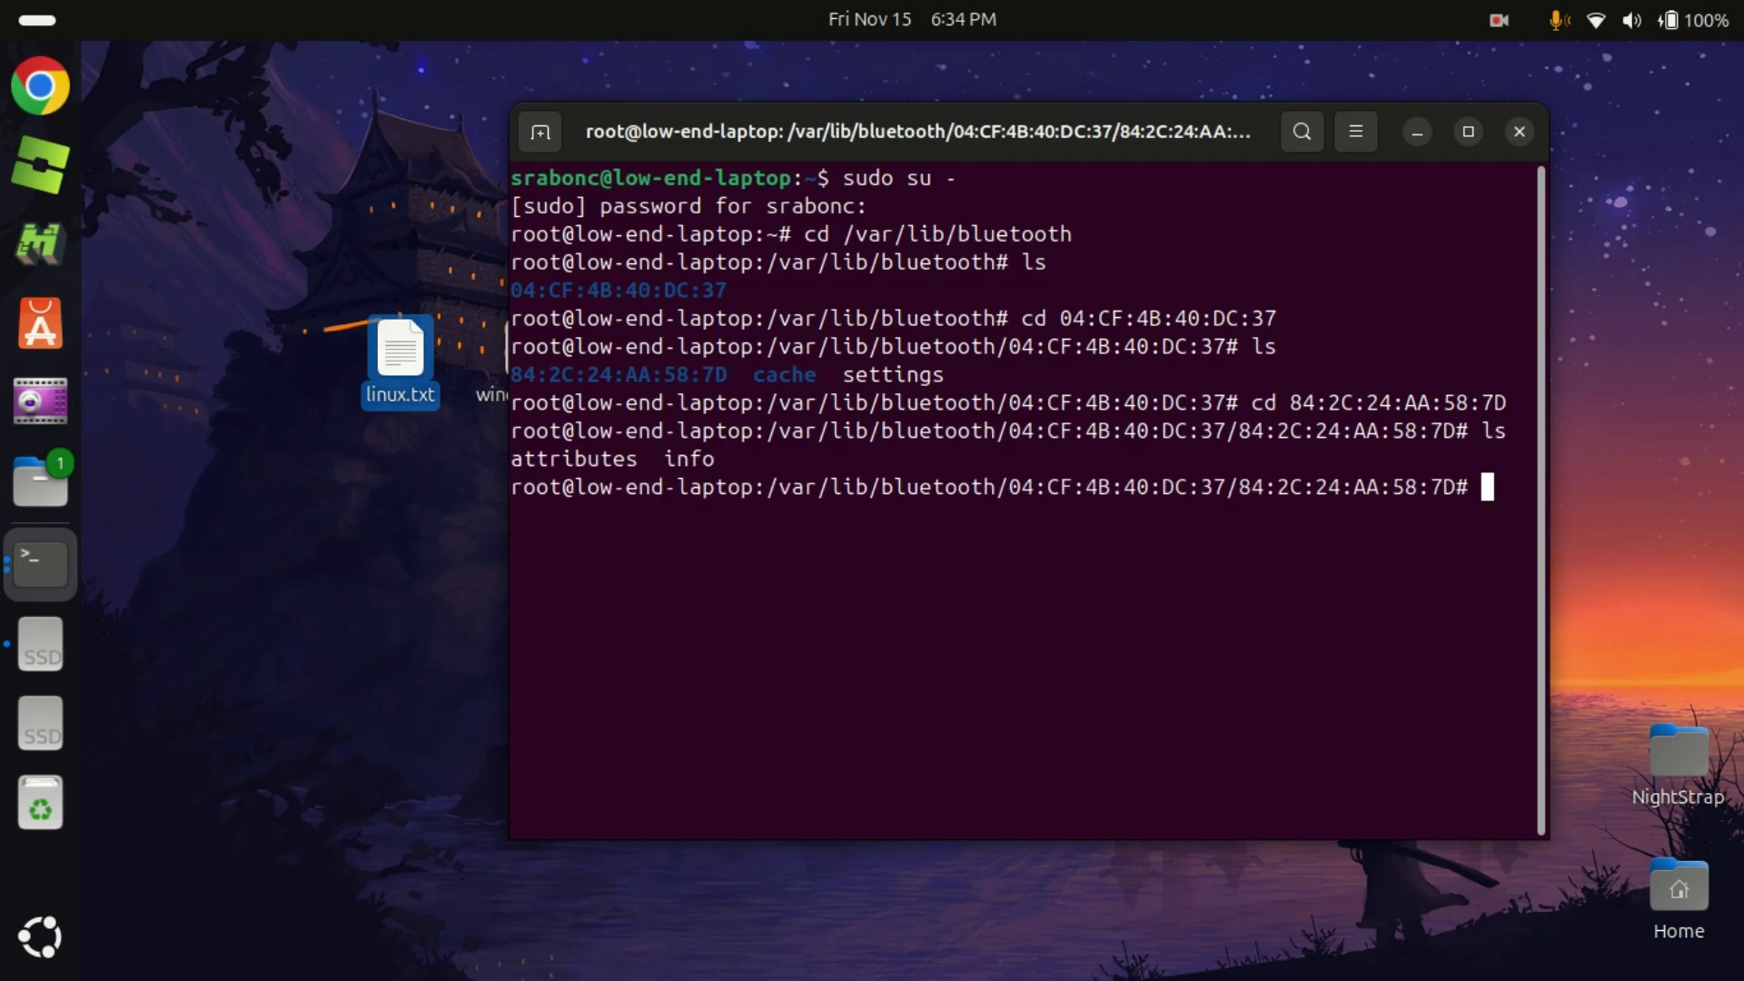
double_click(687, 458)
type("nano")
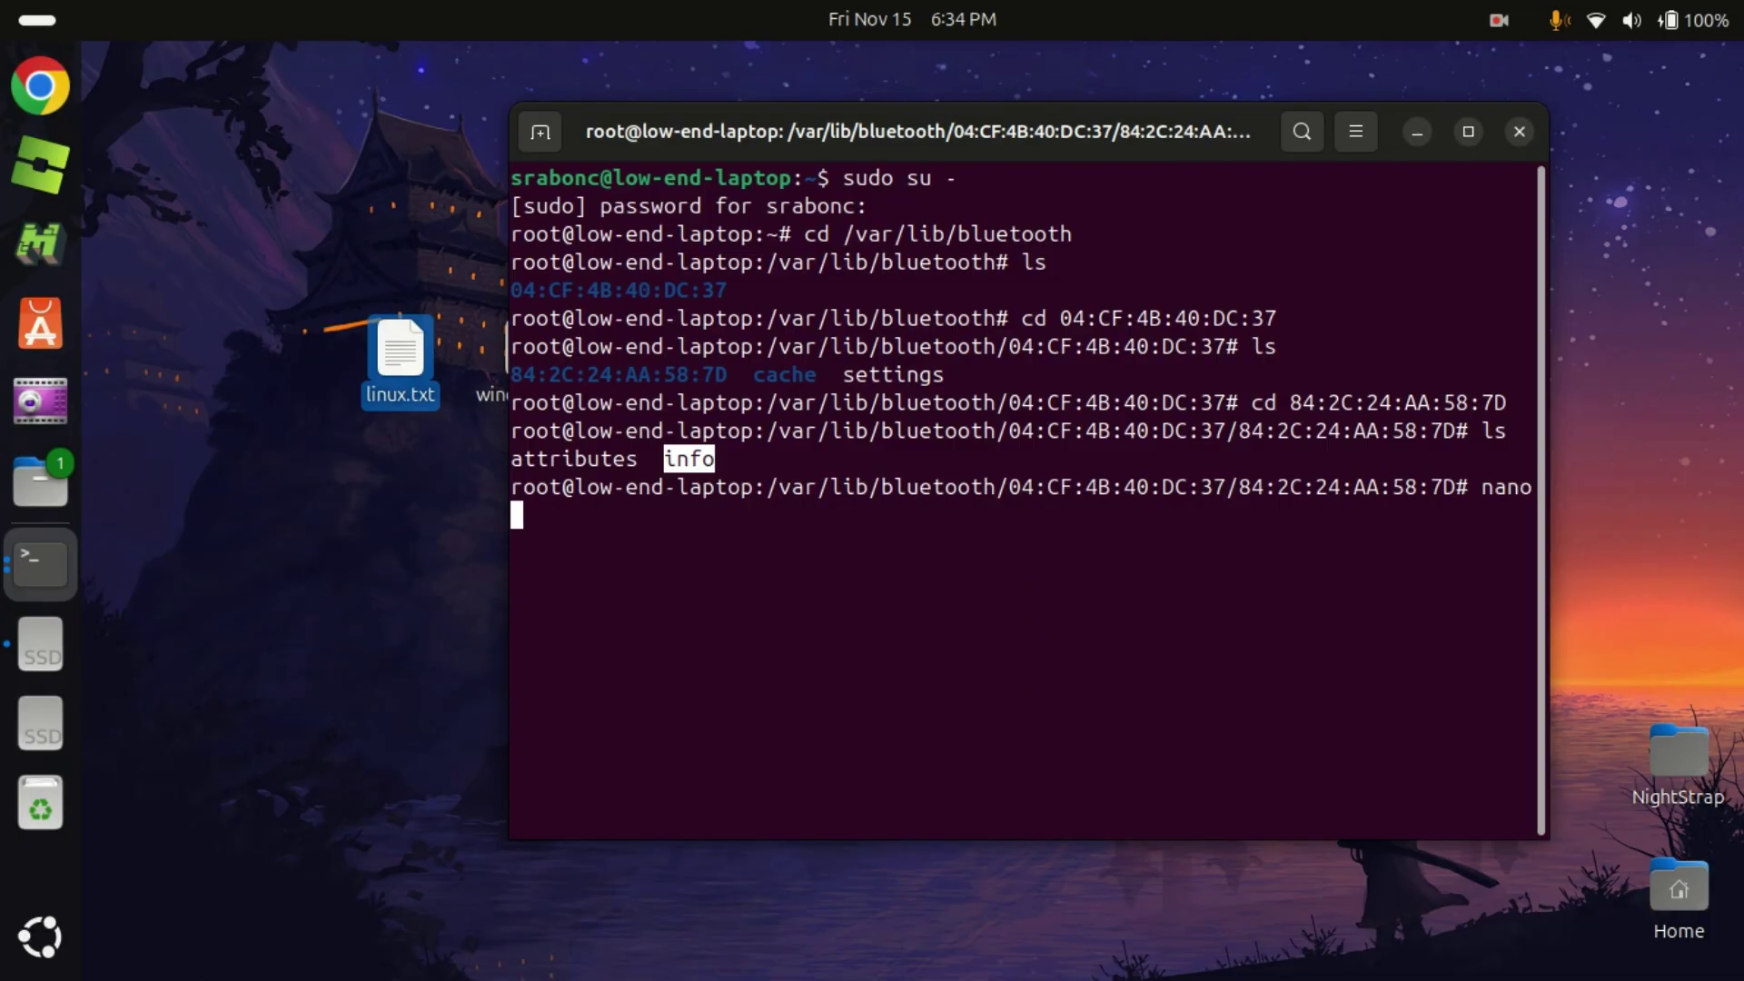
type("info")
key("Return")
key("Up")
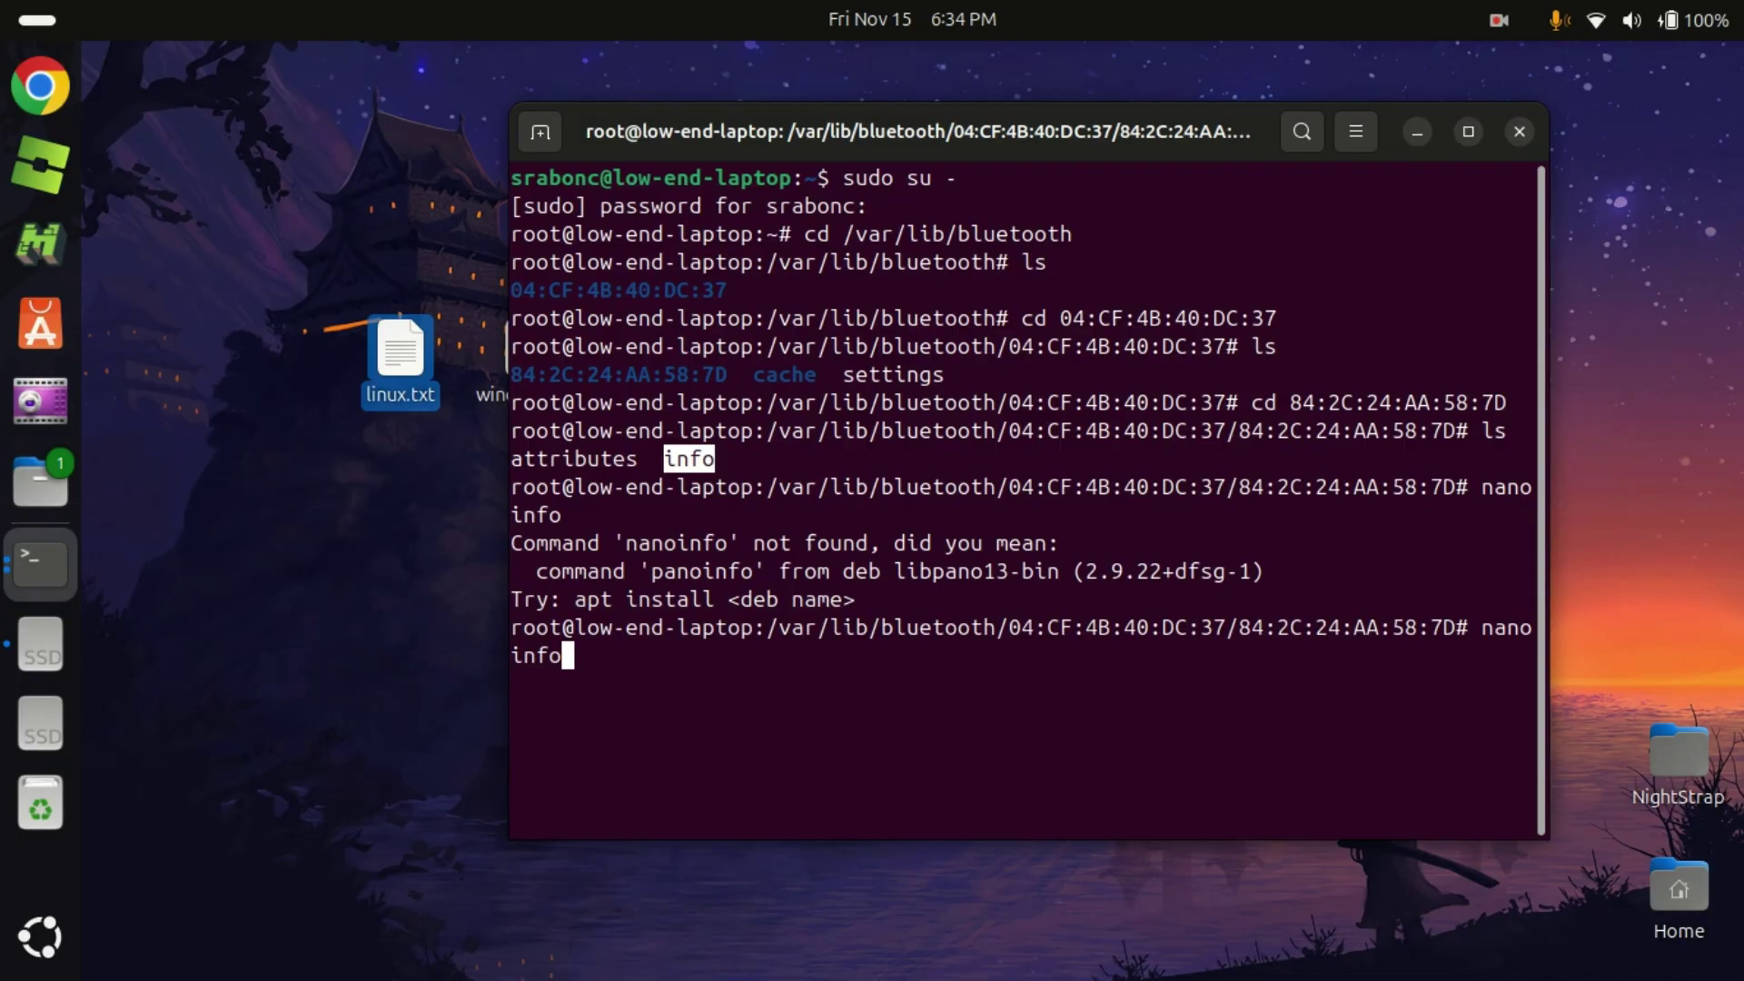
key("Left")
key("Left")
key("Left")
key("Left")
key("Return")
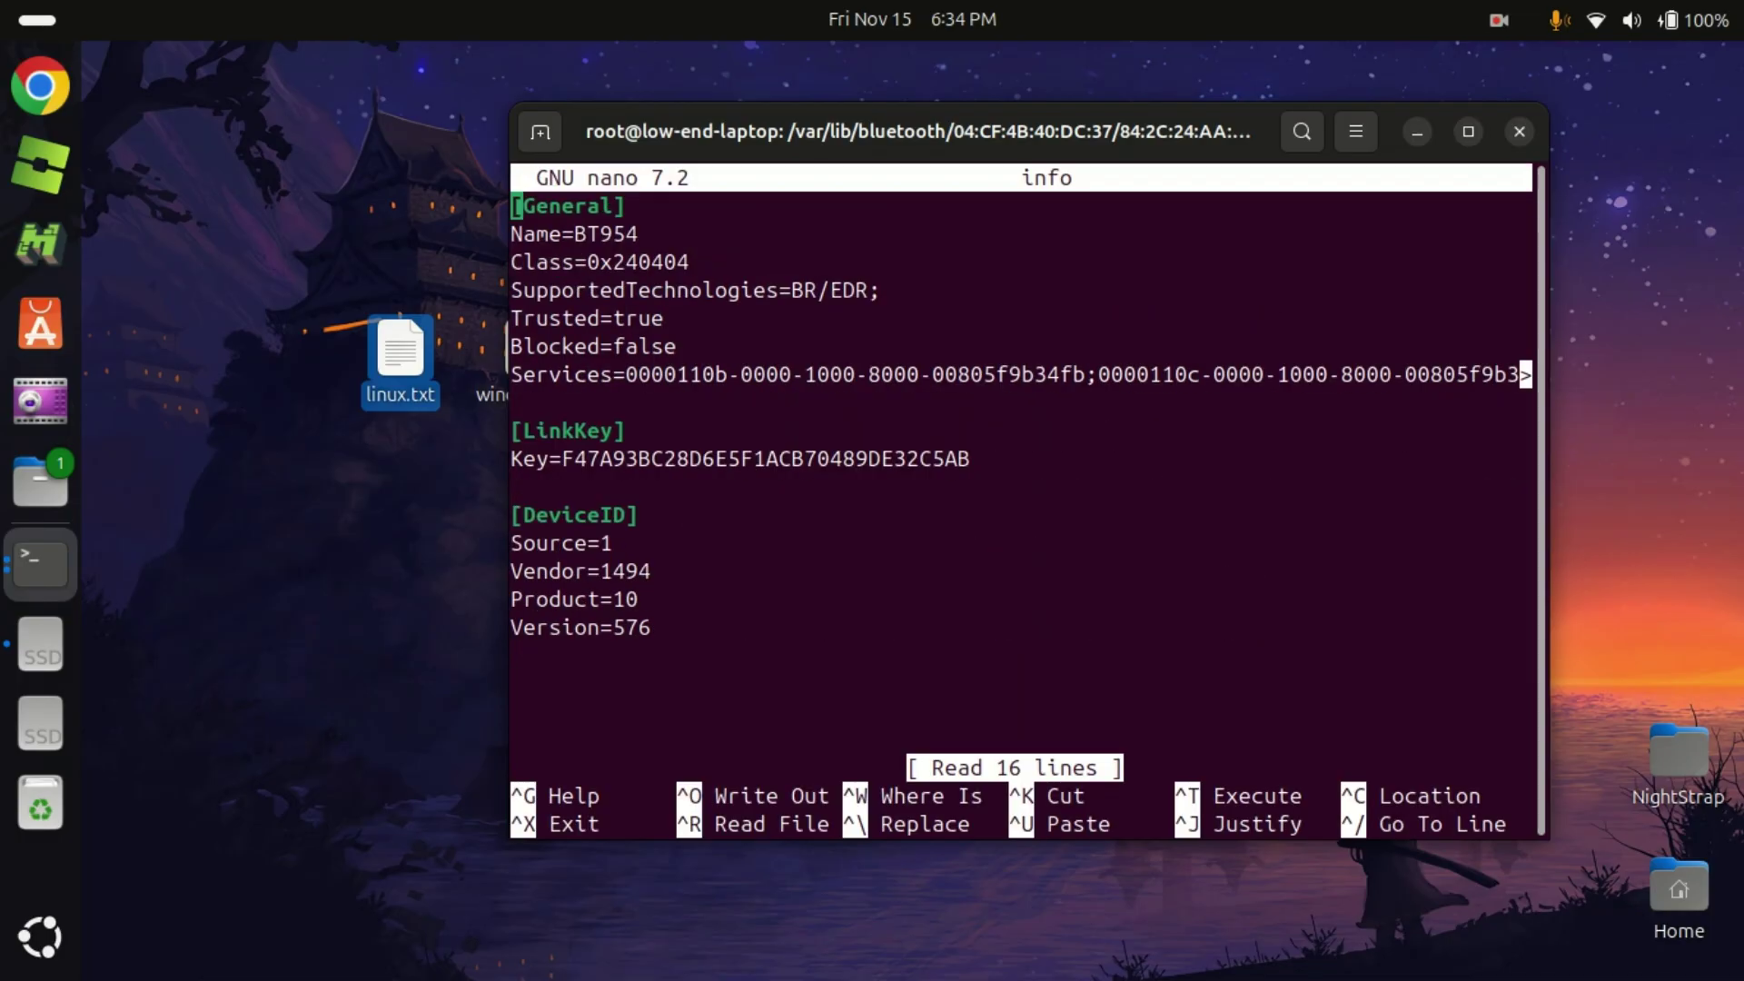
Reposition the terminal window and move the text cursor along the Key line under [LinkKey] towards its value
left_click_drag(921, 133, 809, 98)
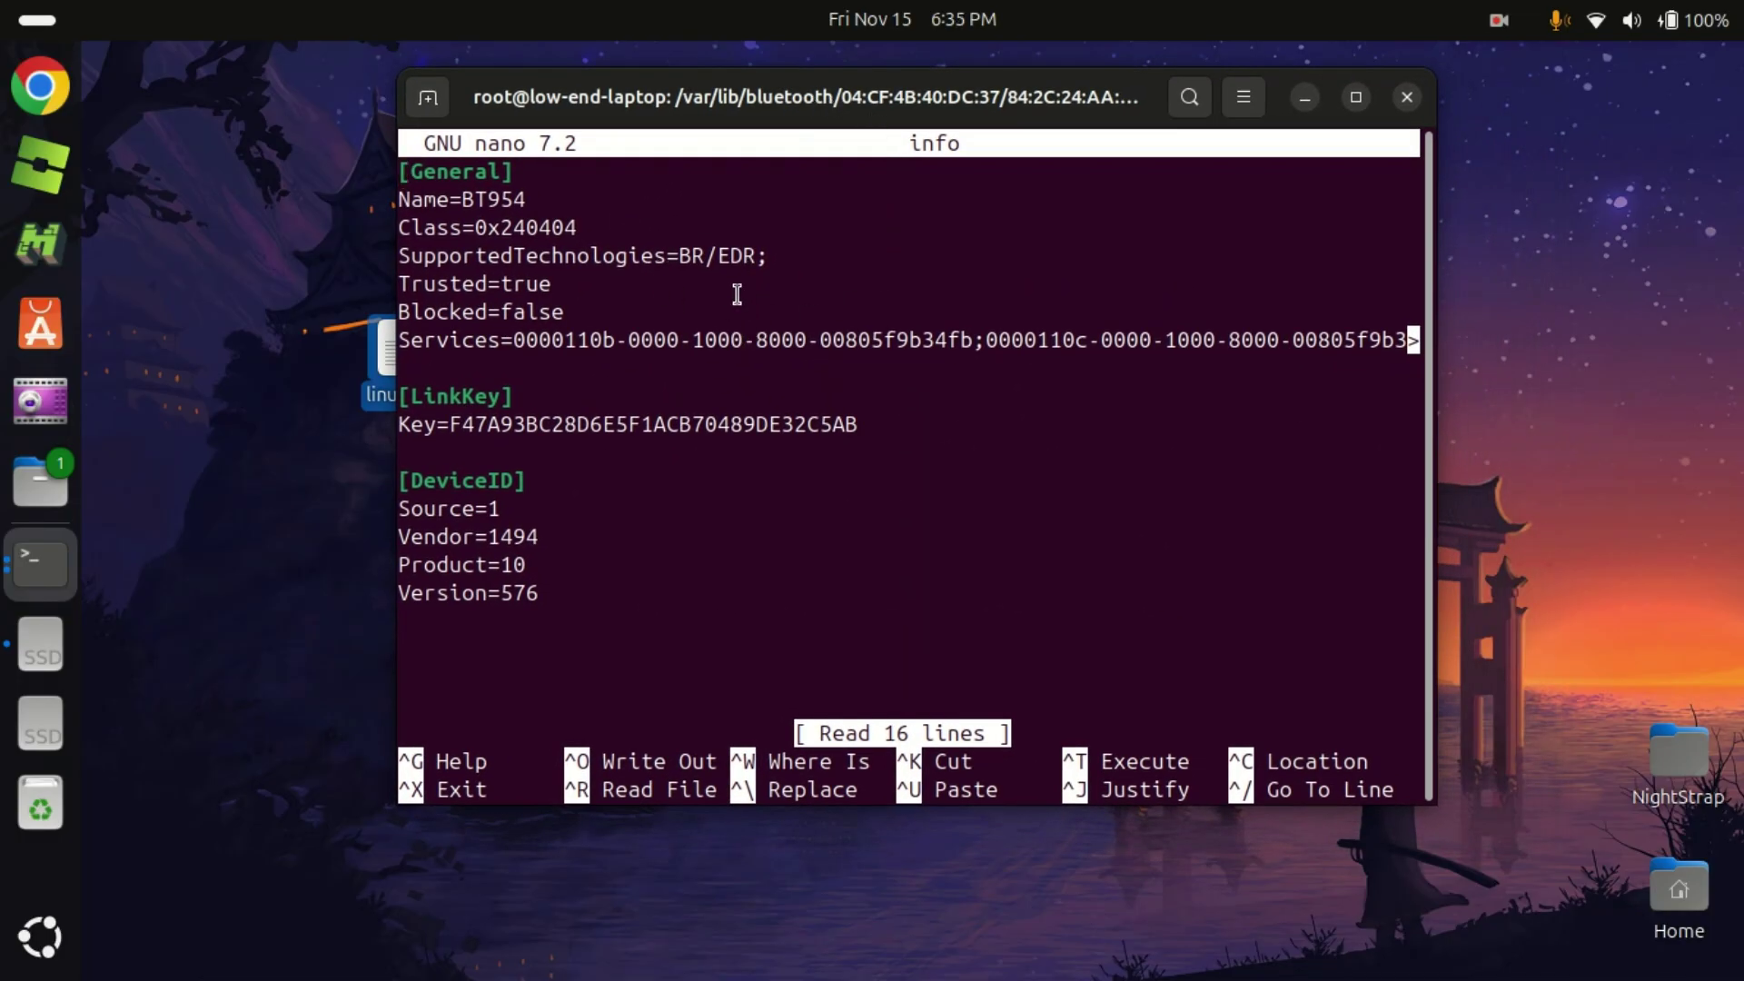
key("Down")
key("Down")
key("Down")
key("Down")
key("Down")
key("Down")
key("Down")
key("Down")
key("Down")
key("Down")
key("Up")
key("Right")
key("Right")
key("Right")
key("Right")
key("Right")
key("Right")
key("Right")
key("Right")
key("Right")
key("Right")
key("Right")
key("Right")
key("Right")
key("Right")
key("Right")
key("Right")
key("Right")
key("Right")
key("Right")
key("Right")
key("Right")
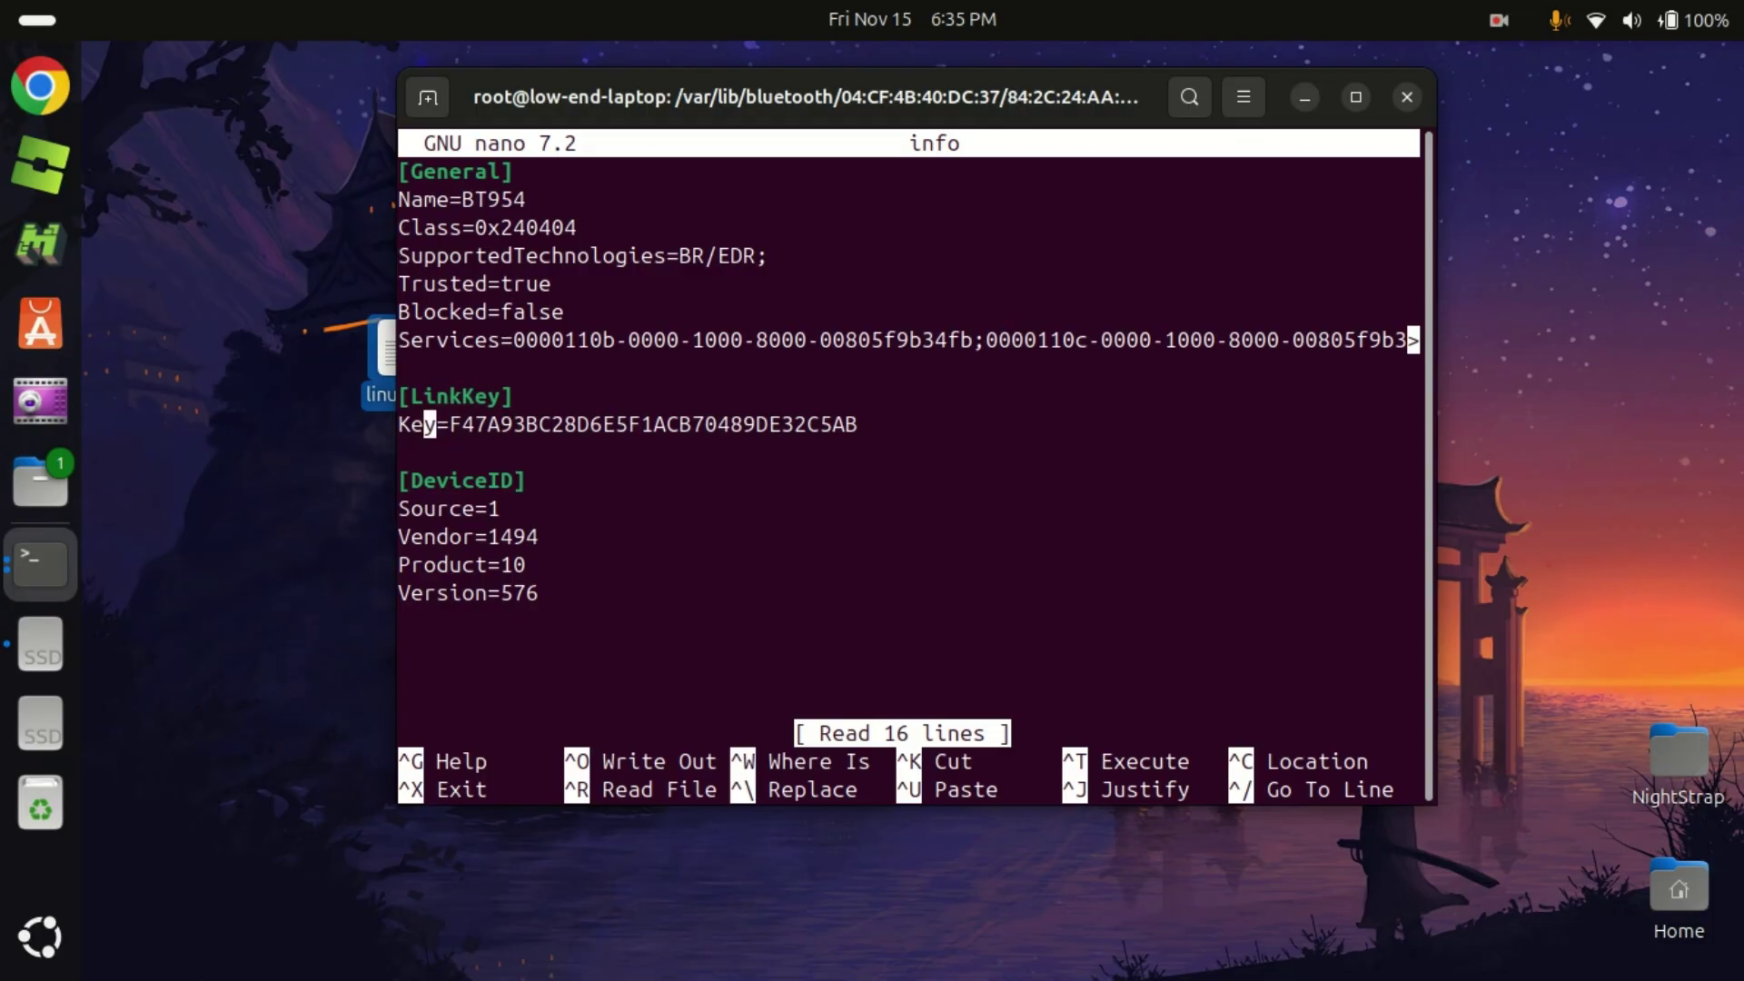
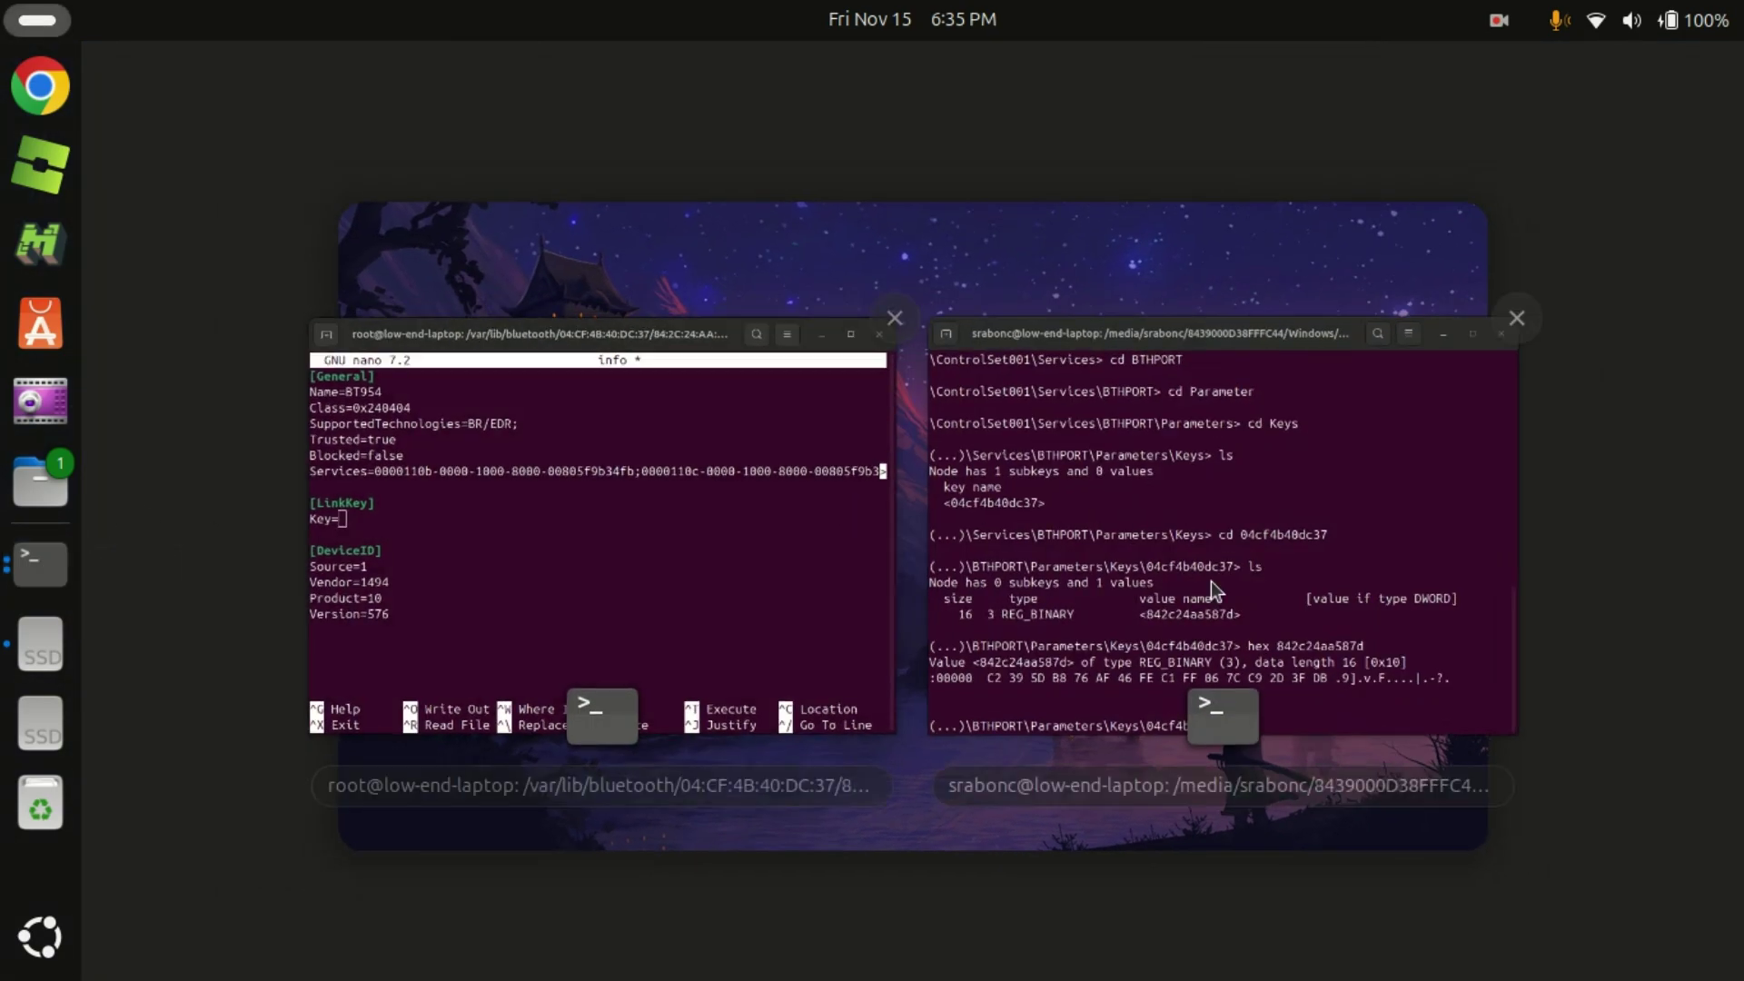
Switch to the other terminal window with the registry hex output of value 842c24aa587d
left_click(1211, 582)
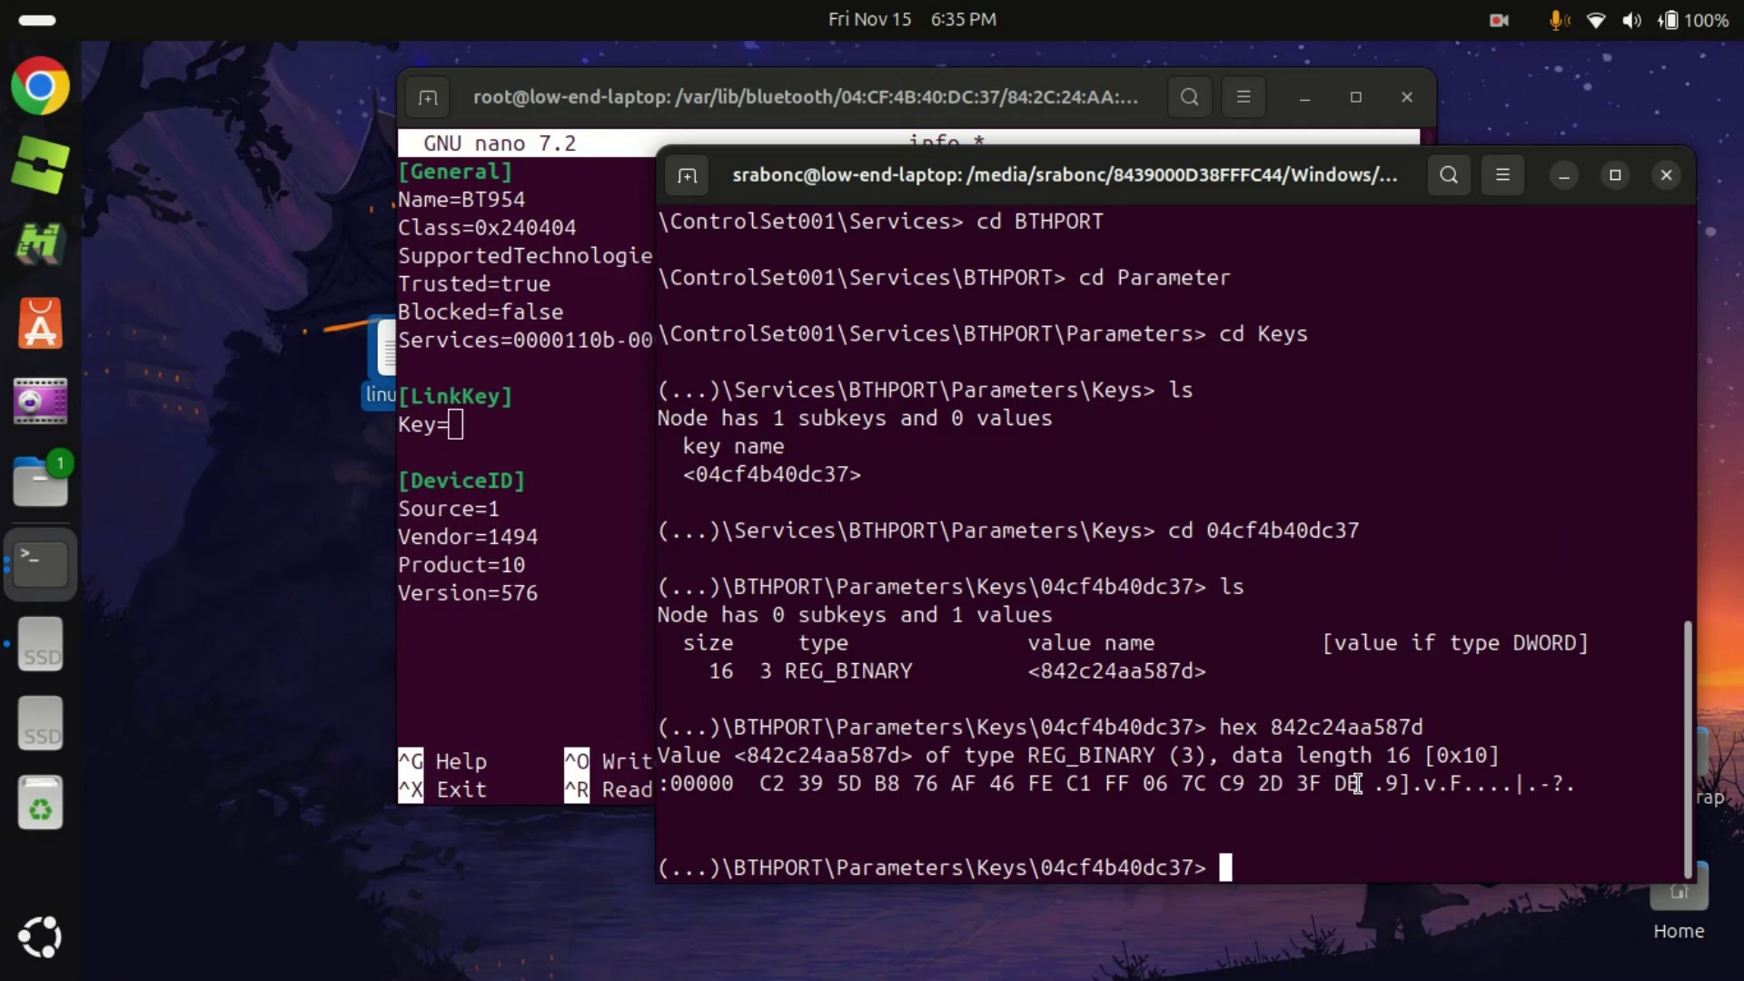
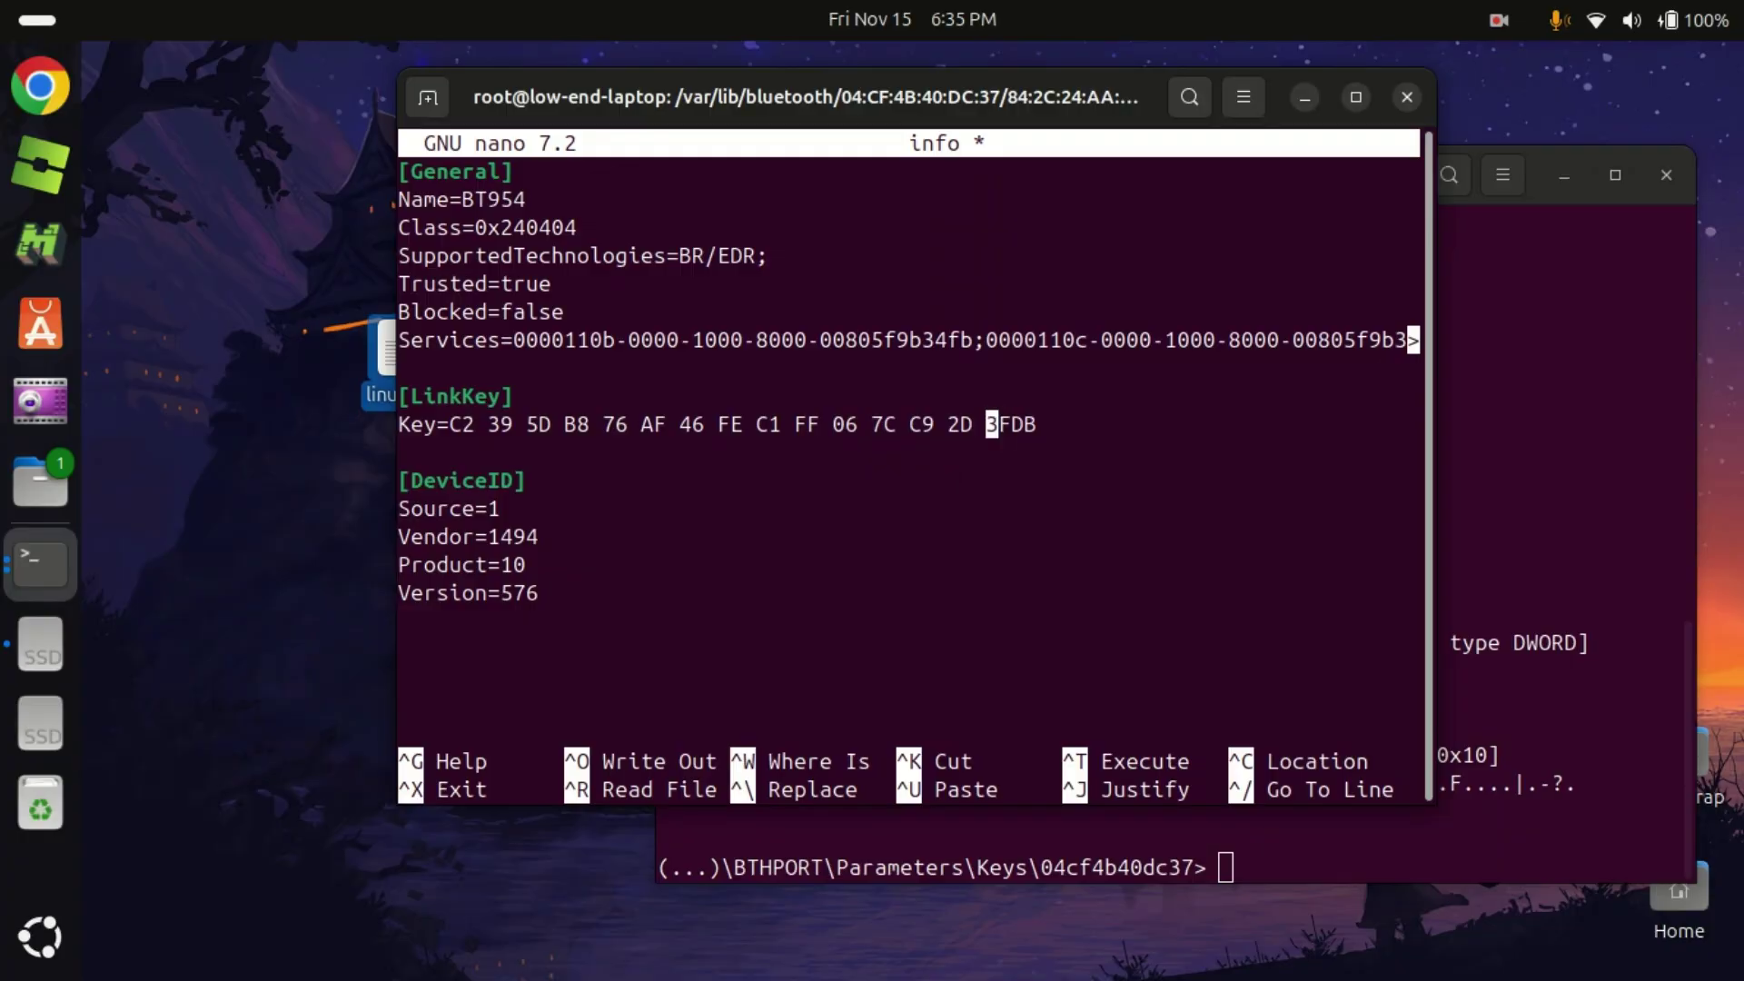
Remove the spaces between the byte pairs of the Key value under [LinkKey], working backwards from the end of the key
key("BackSpace")
key("Left")
key("Left")
key("BackSpace")
key("Left")
key("Left")
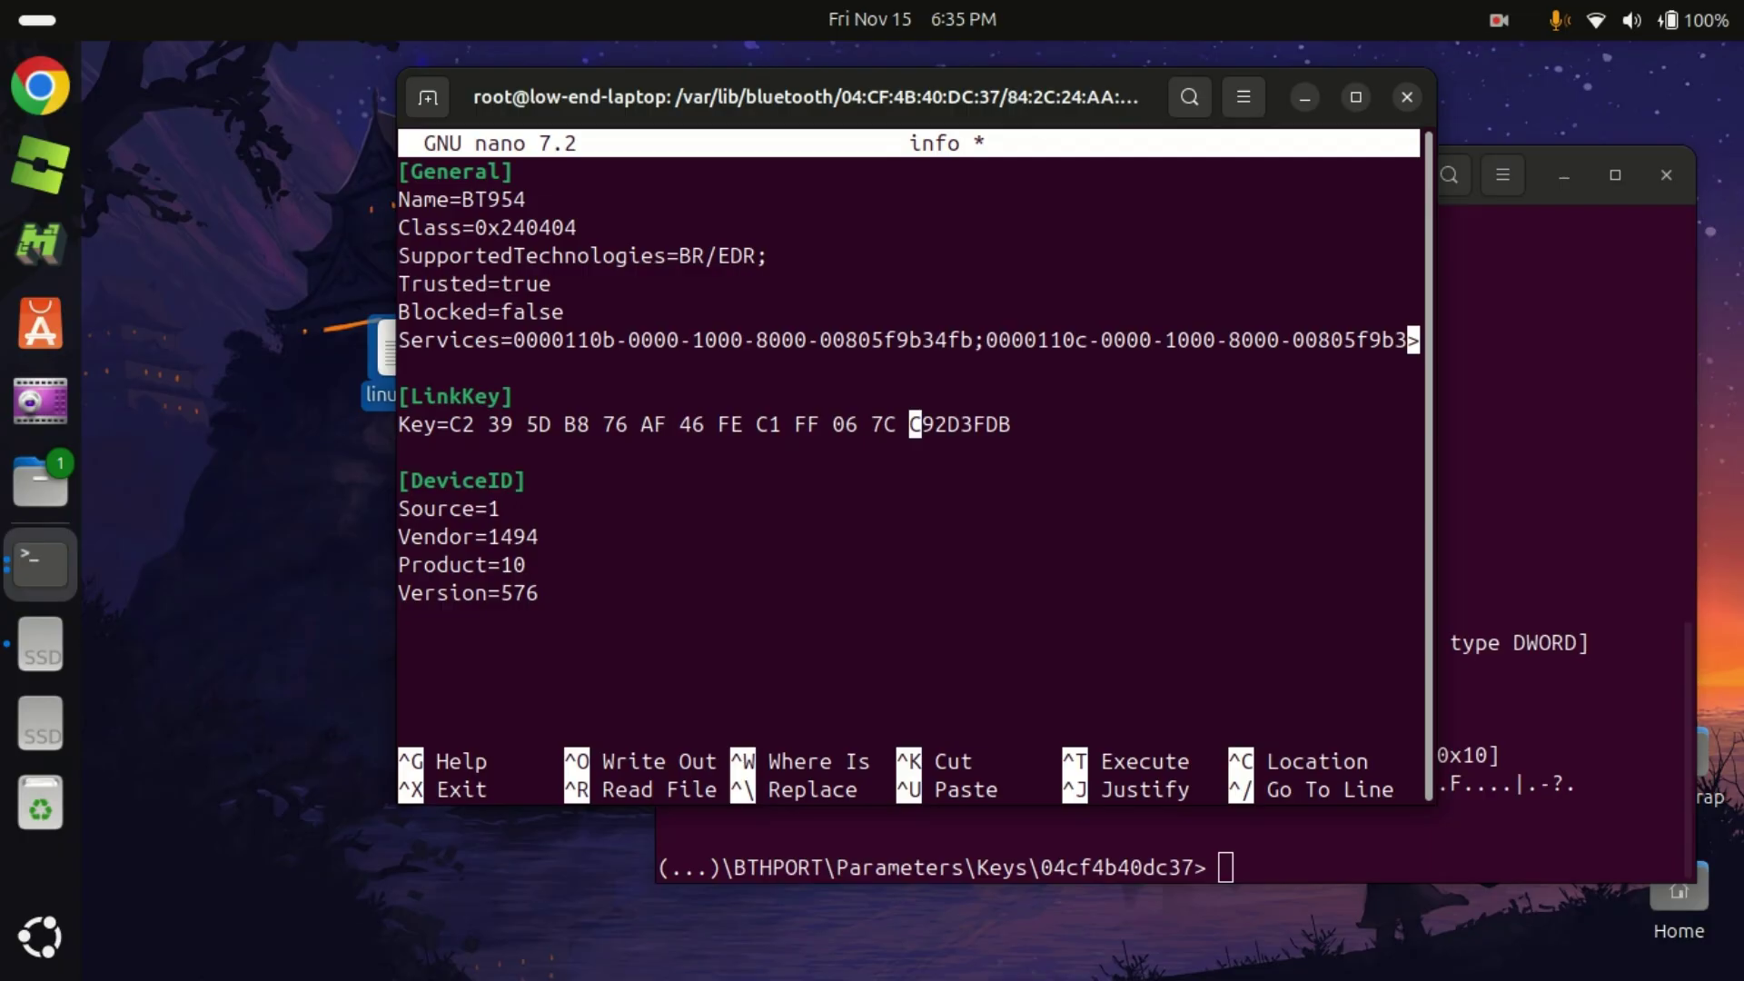
key("BackSpace")
key("Left")
key("BackSpace")
key("Left")
key("Left")
key("BackSpace")
key("Left")
key("Left")
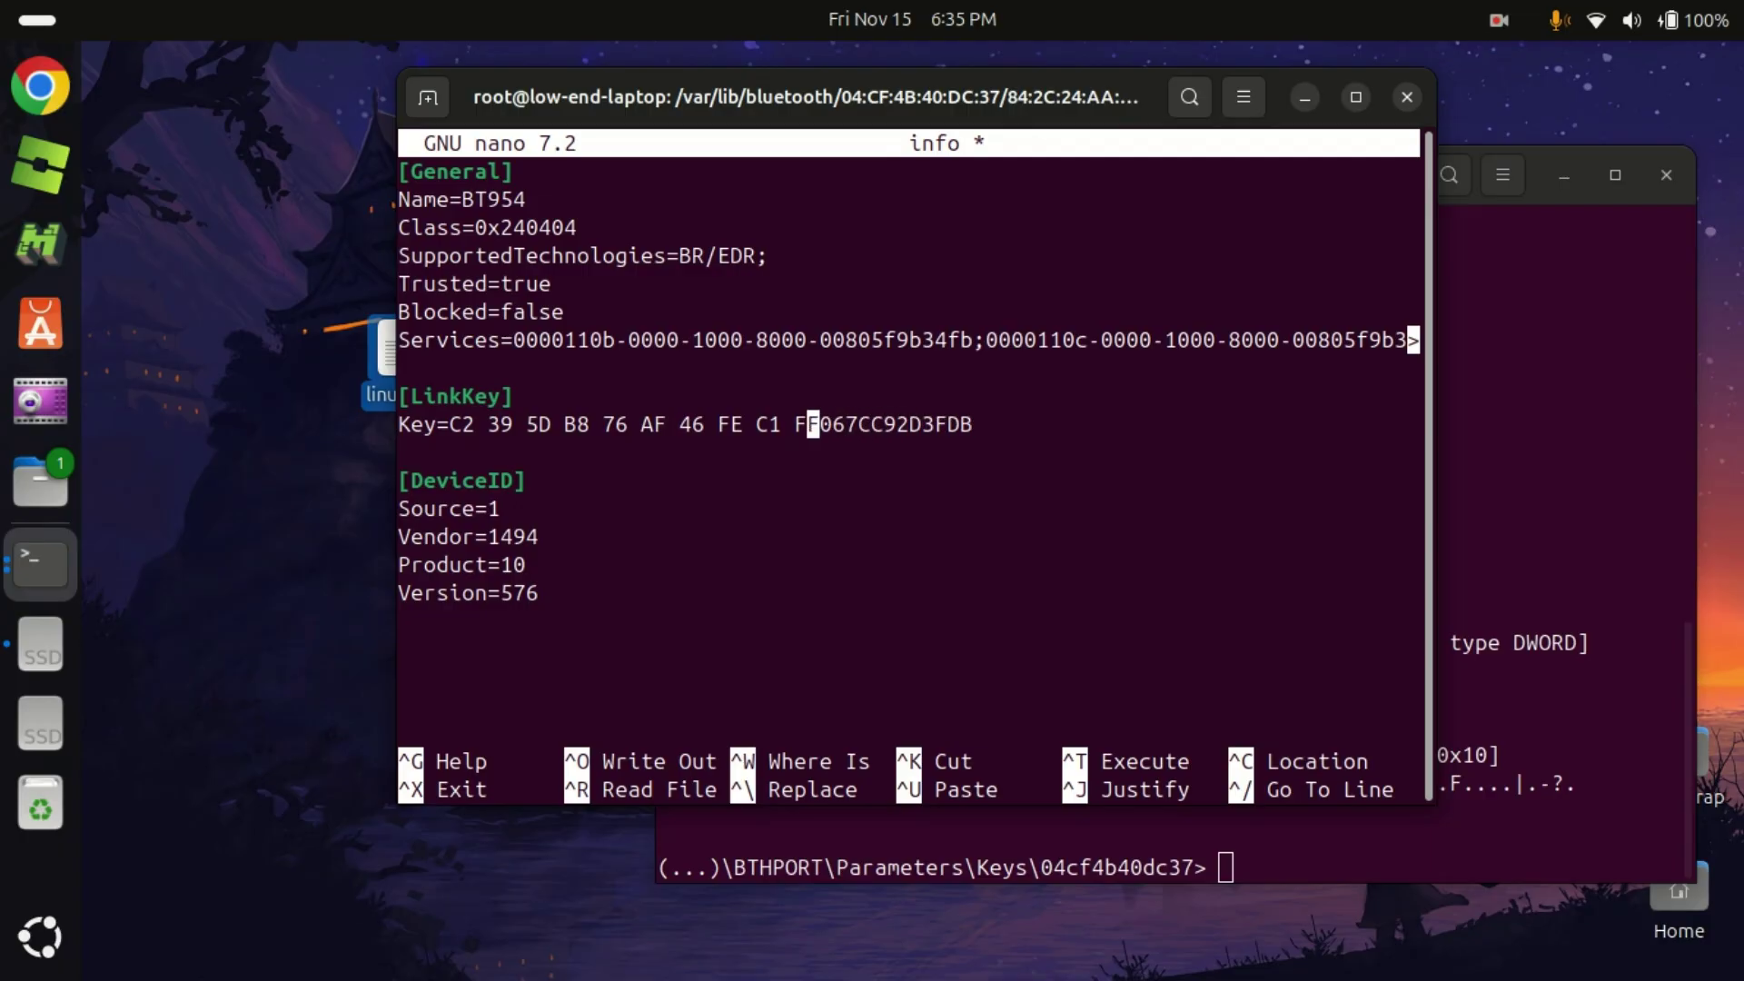
key("BackSpace")
key("Left")
key("Left")
key("BackSpace")
key("Left")
key("Left")
key("BackSpace")
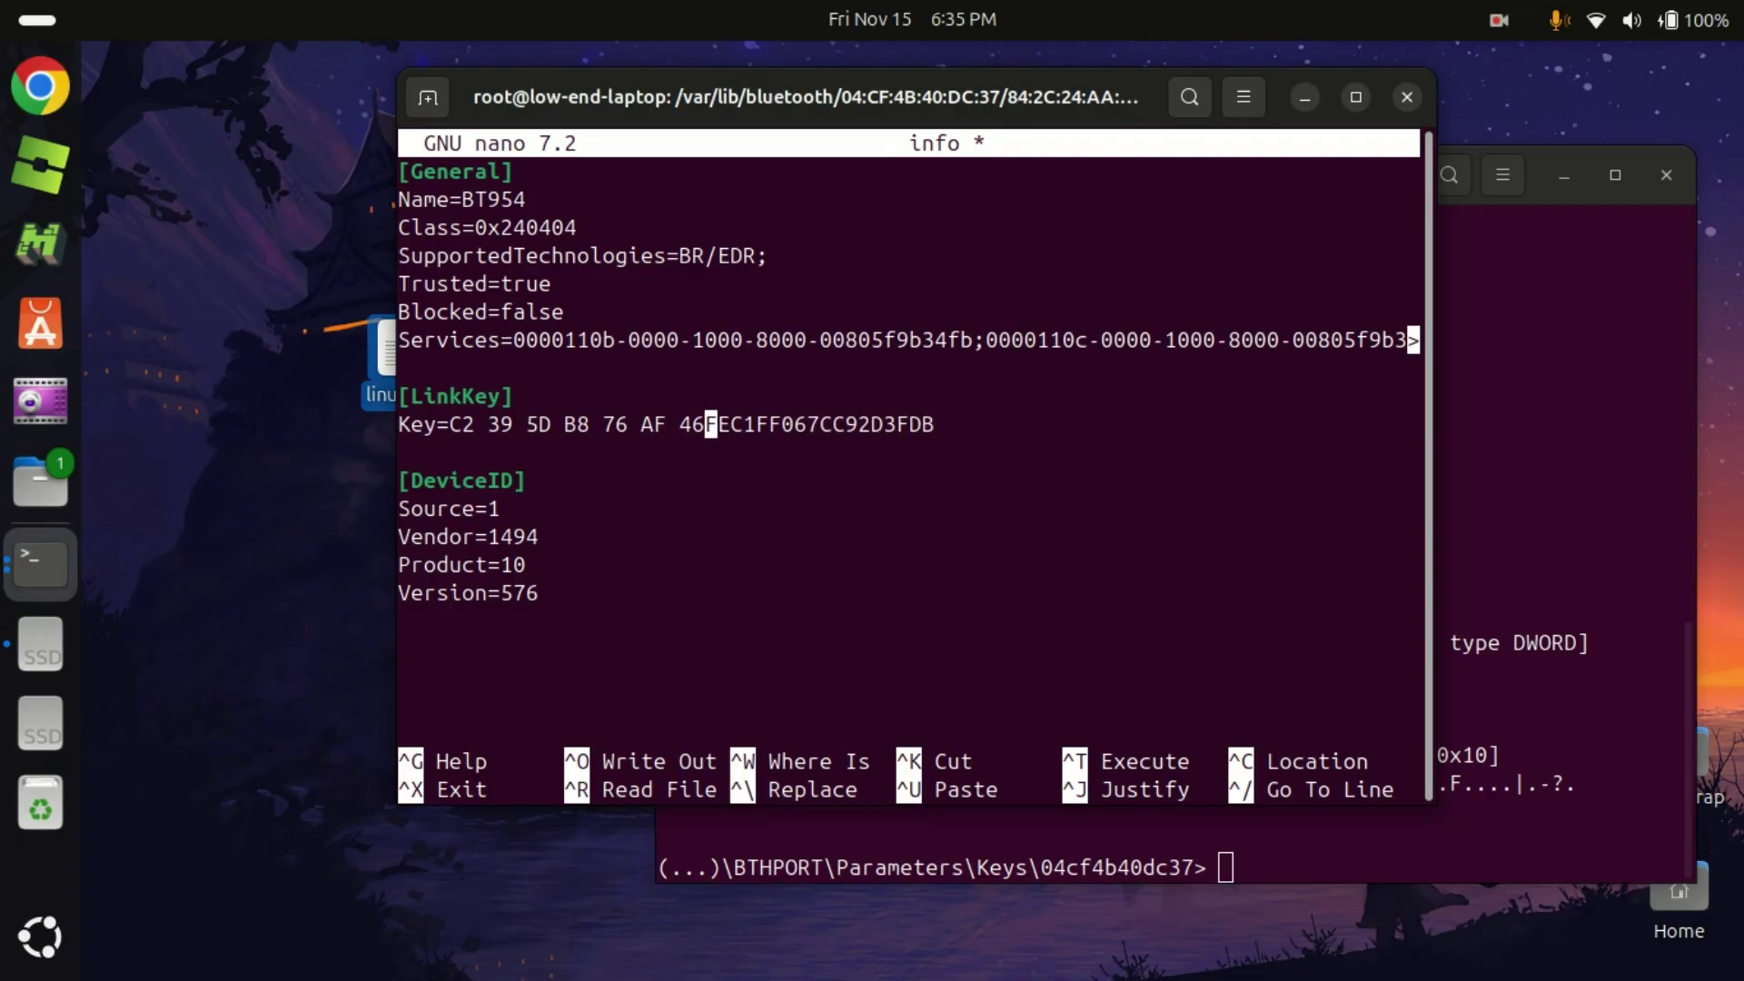
key("Left")
key("Left")
key("BackSpace")
key("Left")
key("Left")
key("BackSpace")
key("Left")
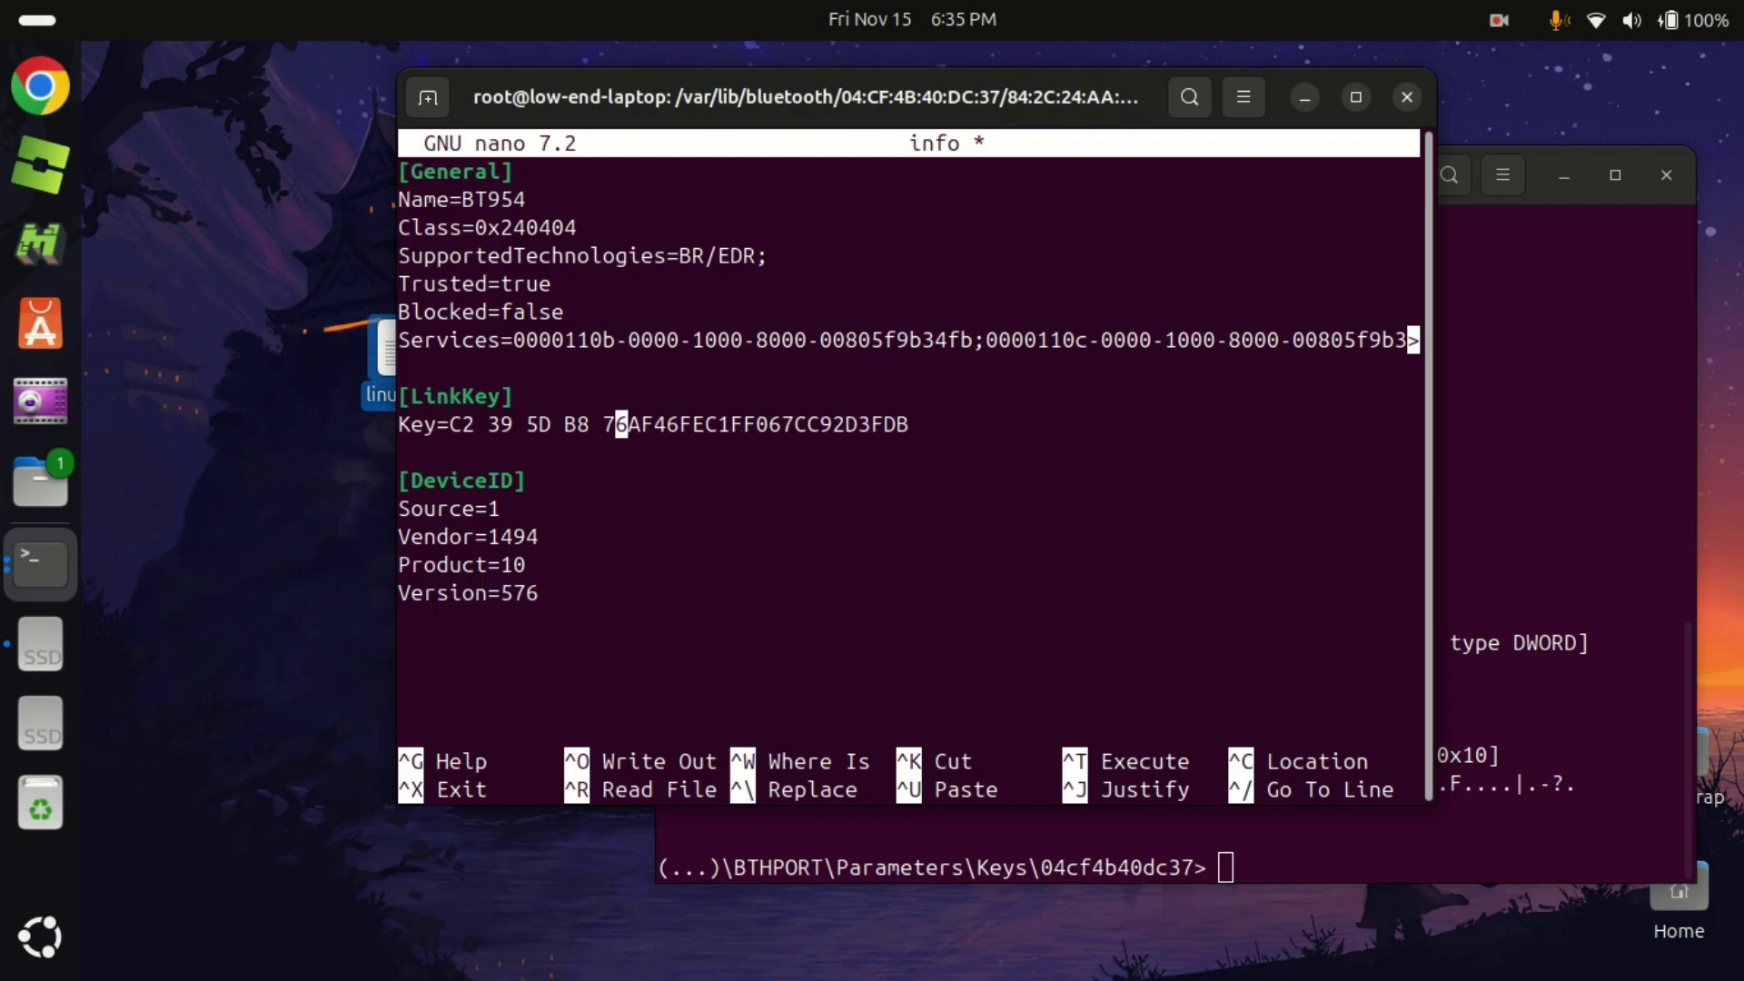
key("Left")
key("BackSpace")
key("Left")
key("Left")
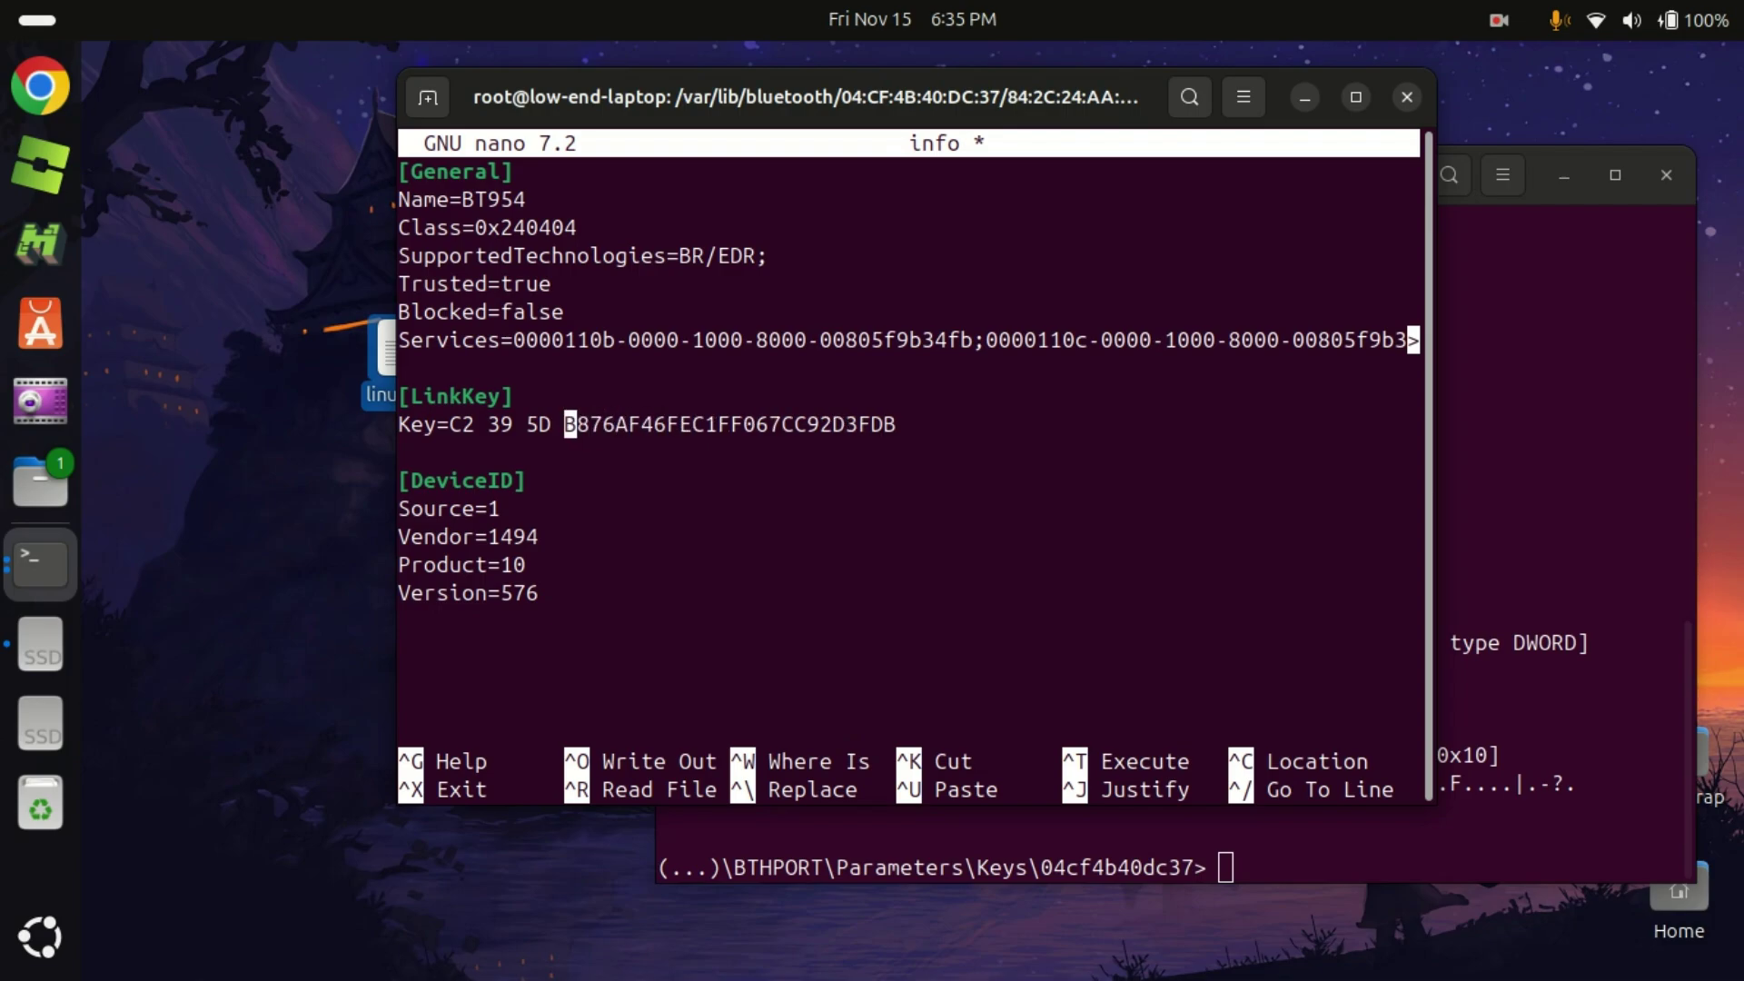
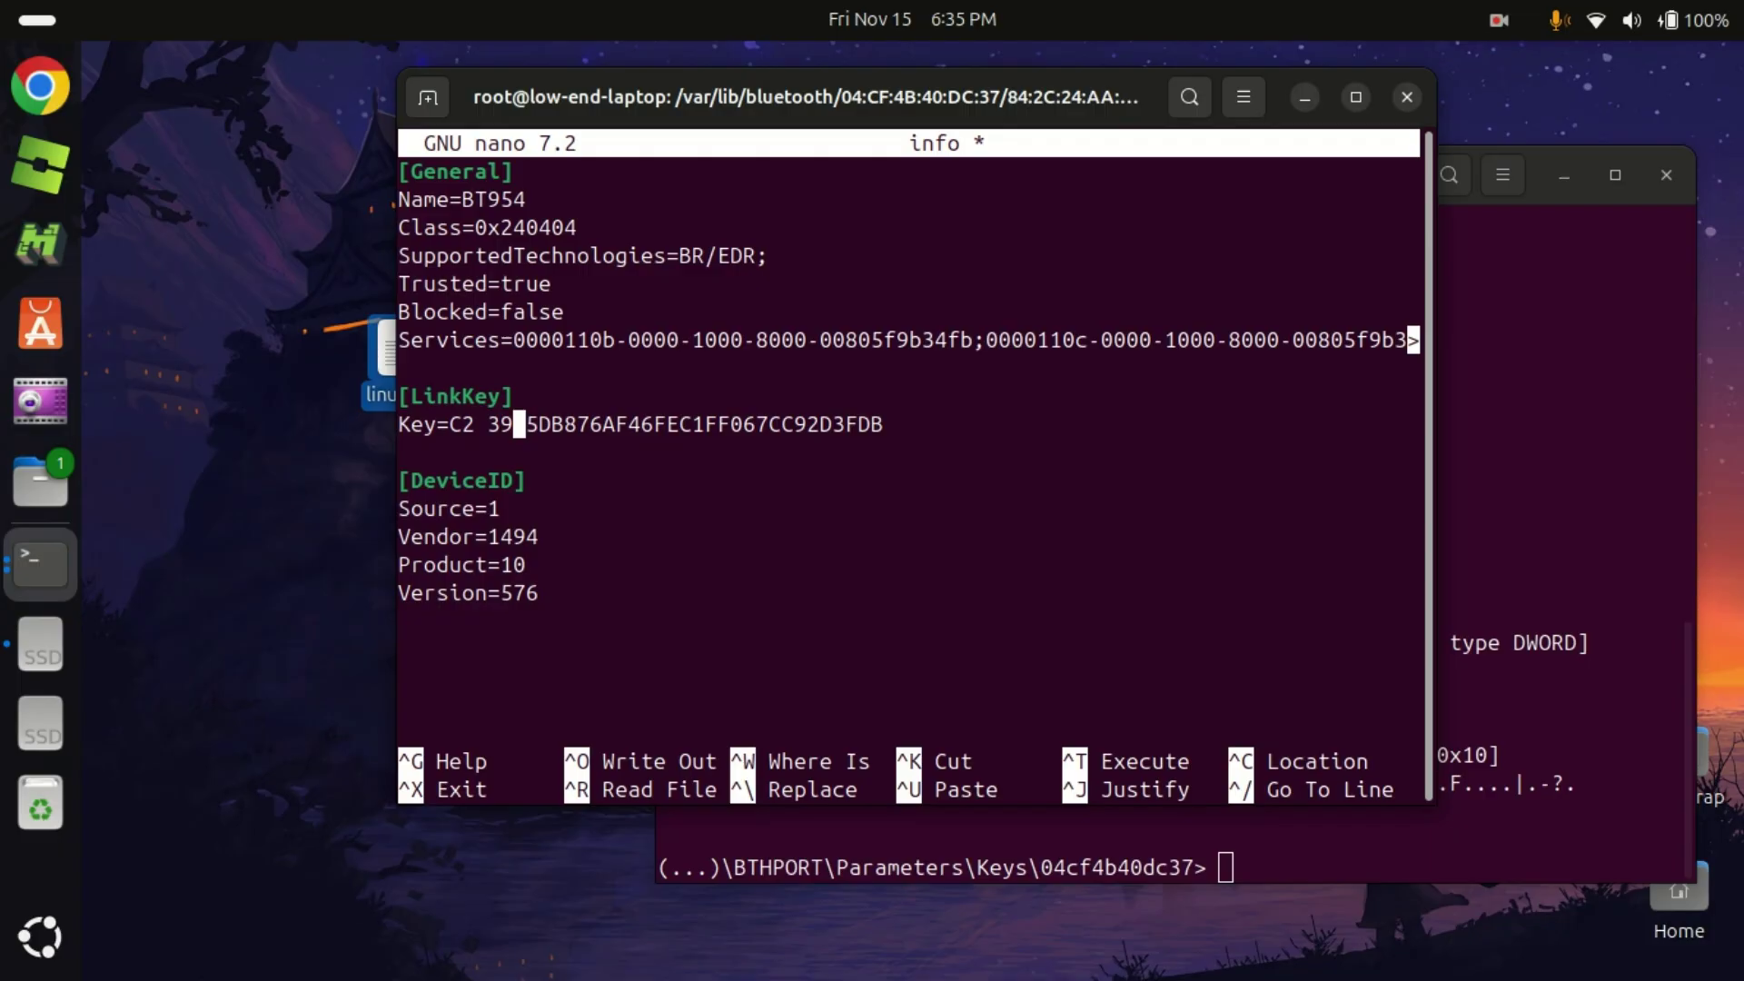
Remove the two remaining spaces near the start of the Key value under [LinkKey] and check the joined key
key("Right")
key("BackSpace")
key("Left")
key("Left")
key("BackSpace")
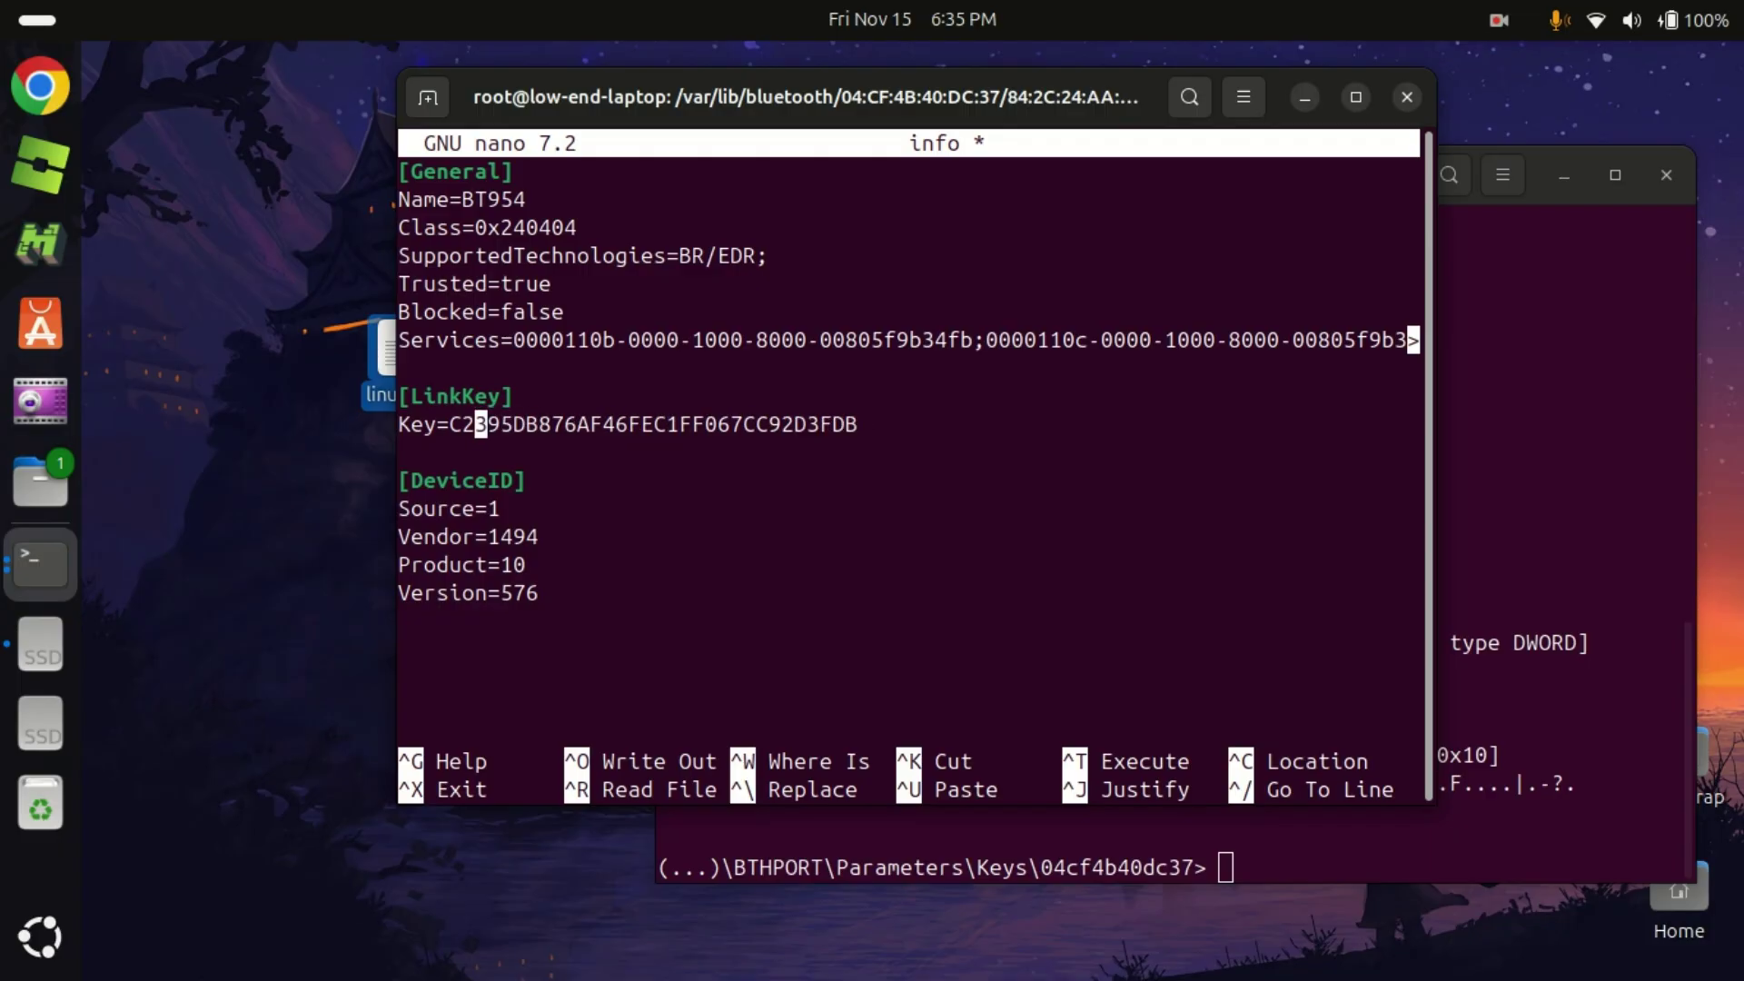
key("Left")
key("Left")
left_click_drag(459, 420, 844, 427)
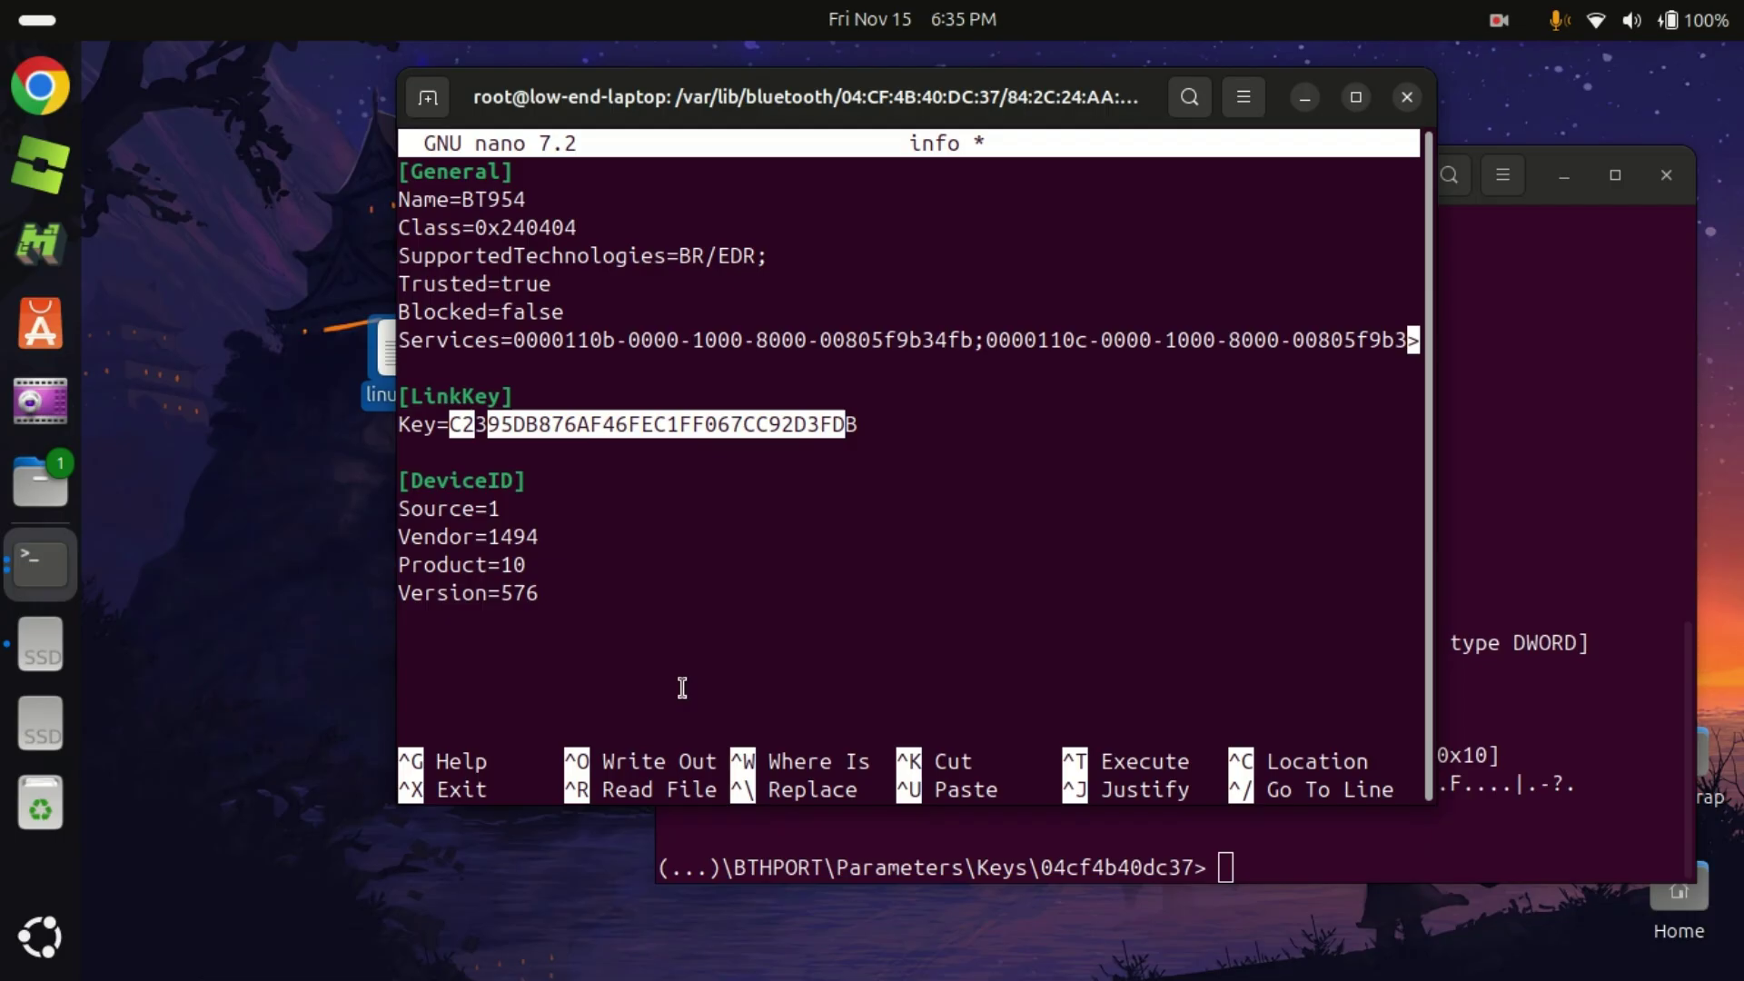
Exit the nano editor, saving the modified info file
key("ctrl+x")
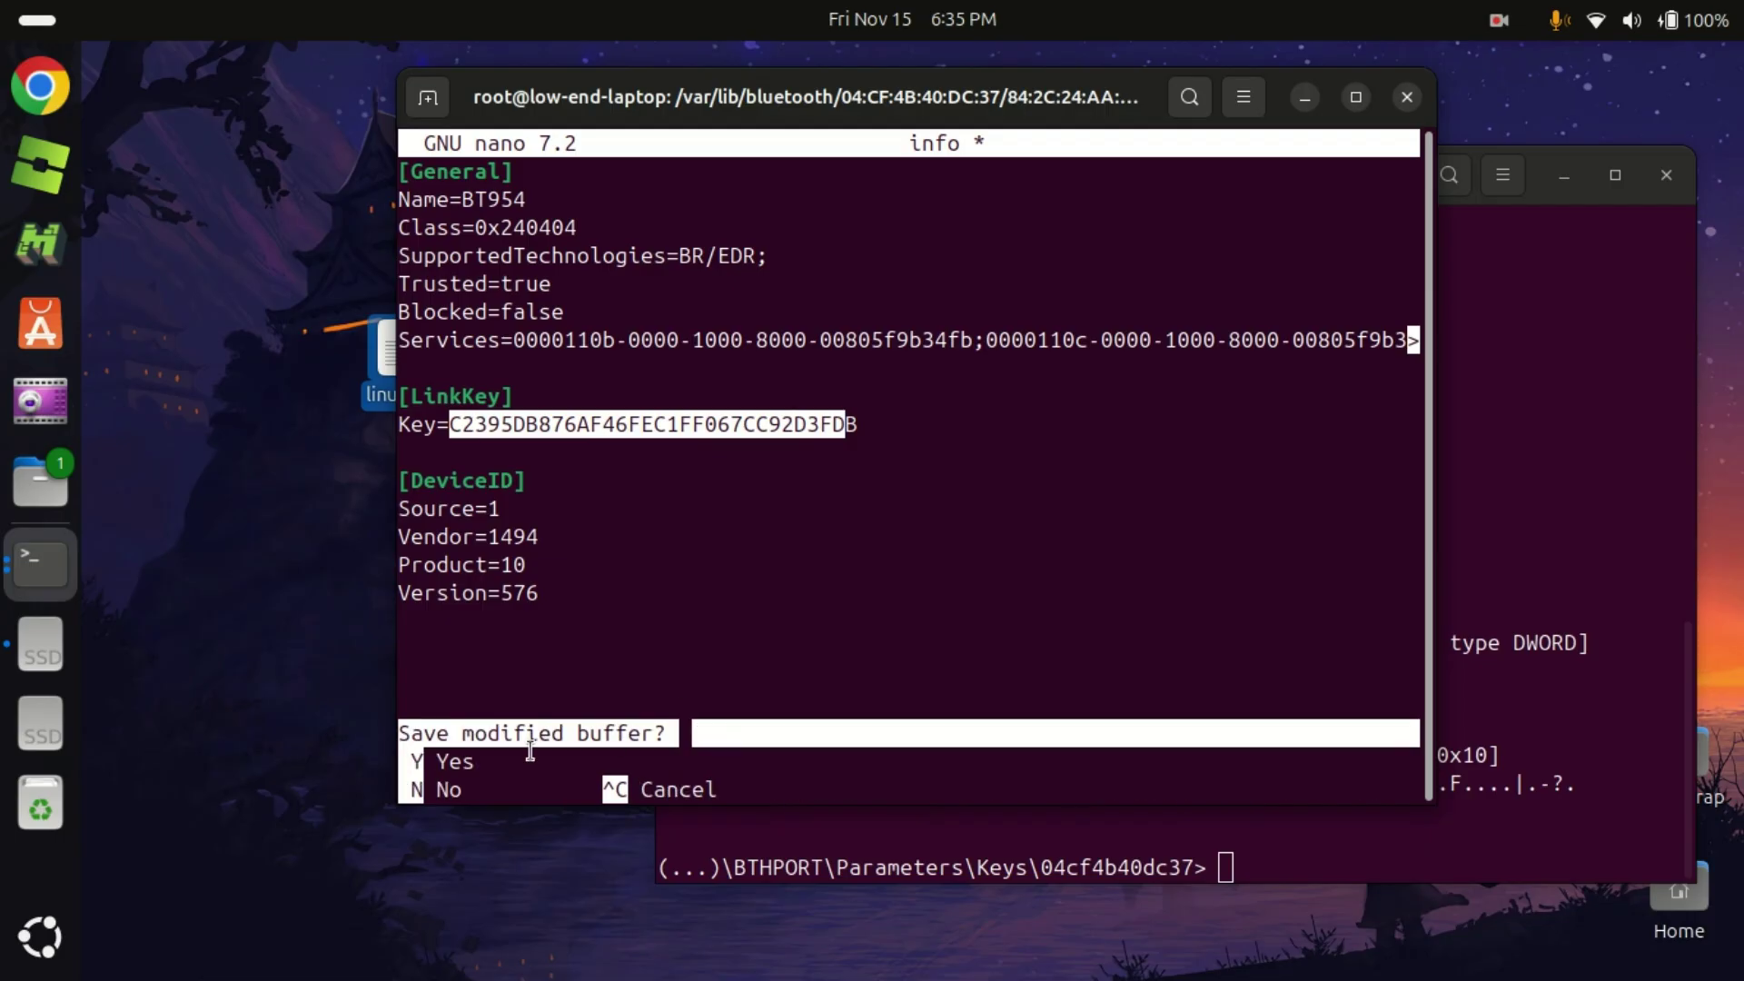
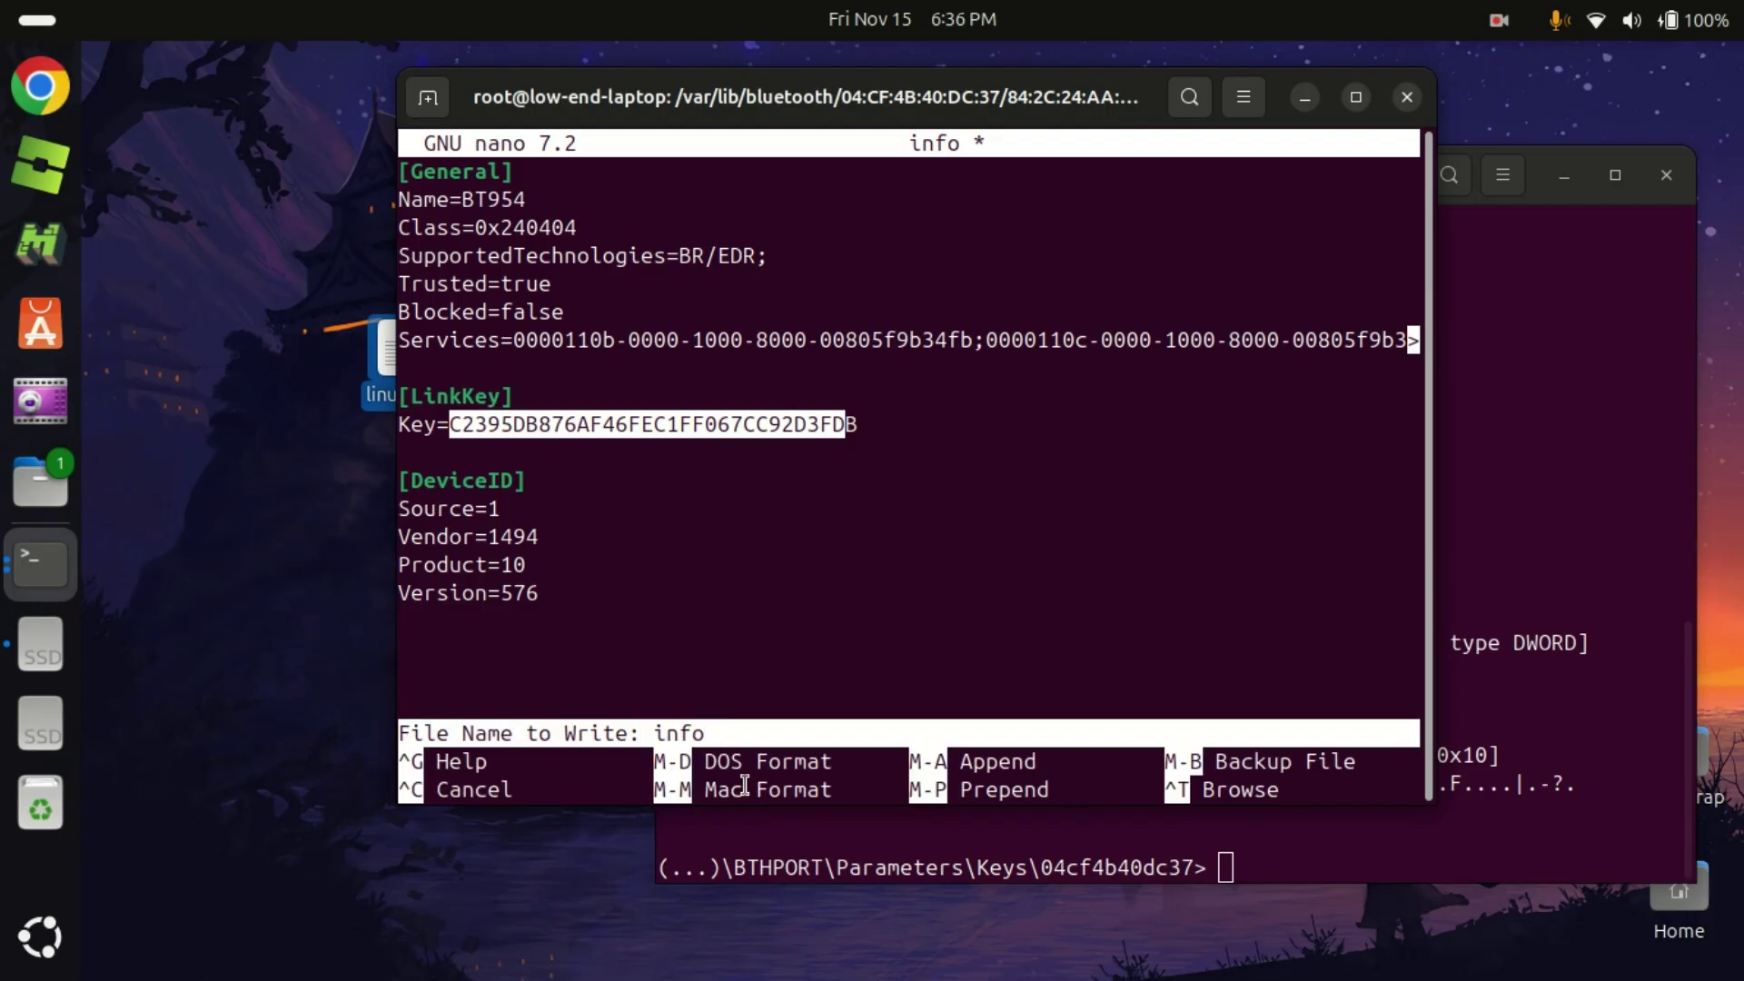
Save the file under the name info and reopen it in nano to compare its LinkKey with the Windows registry key
key("Return")
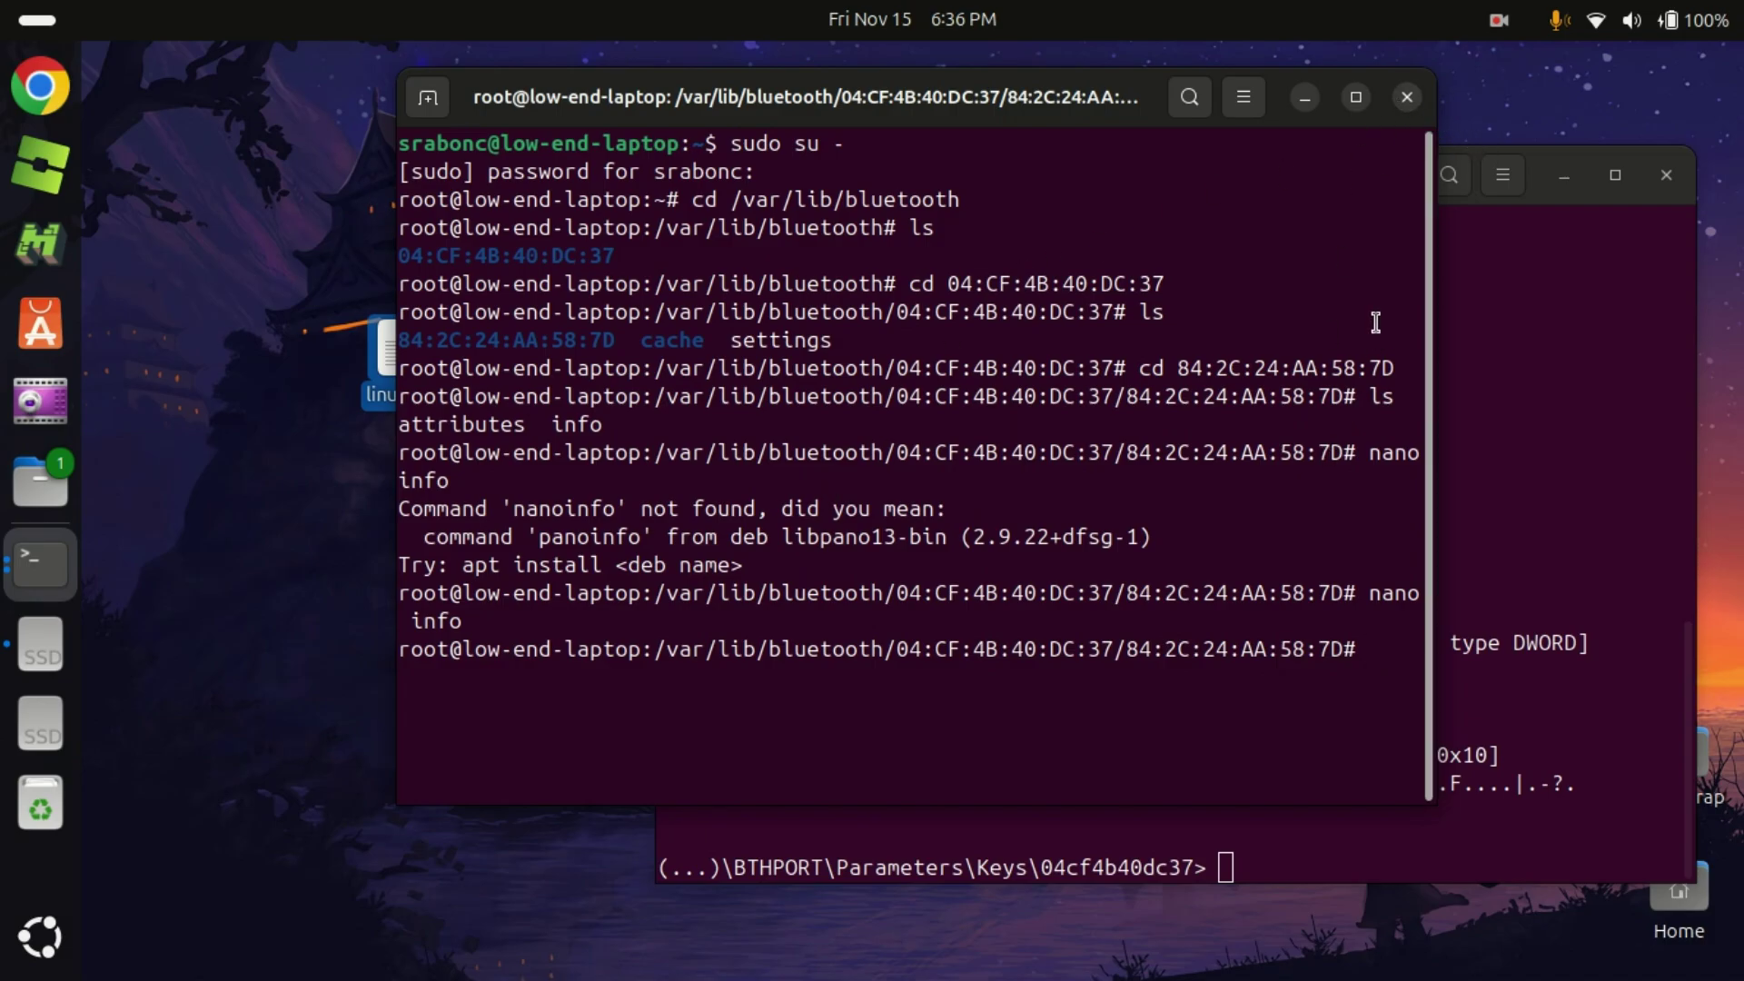
key("Up")
key("Return")
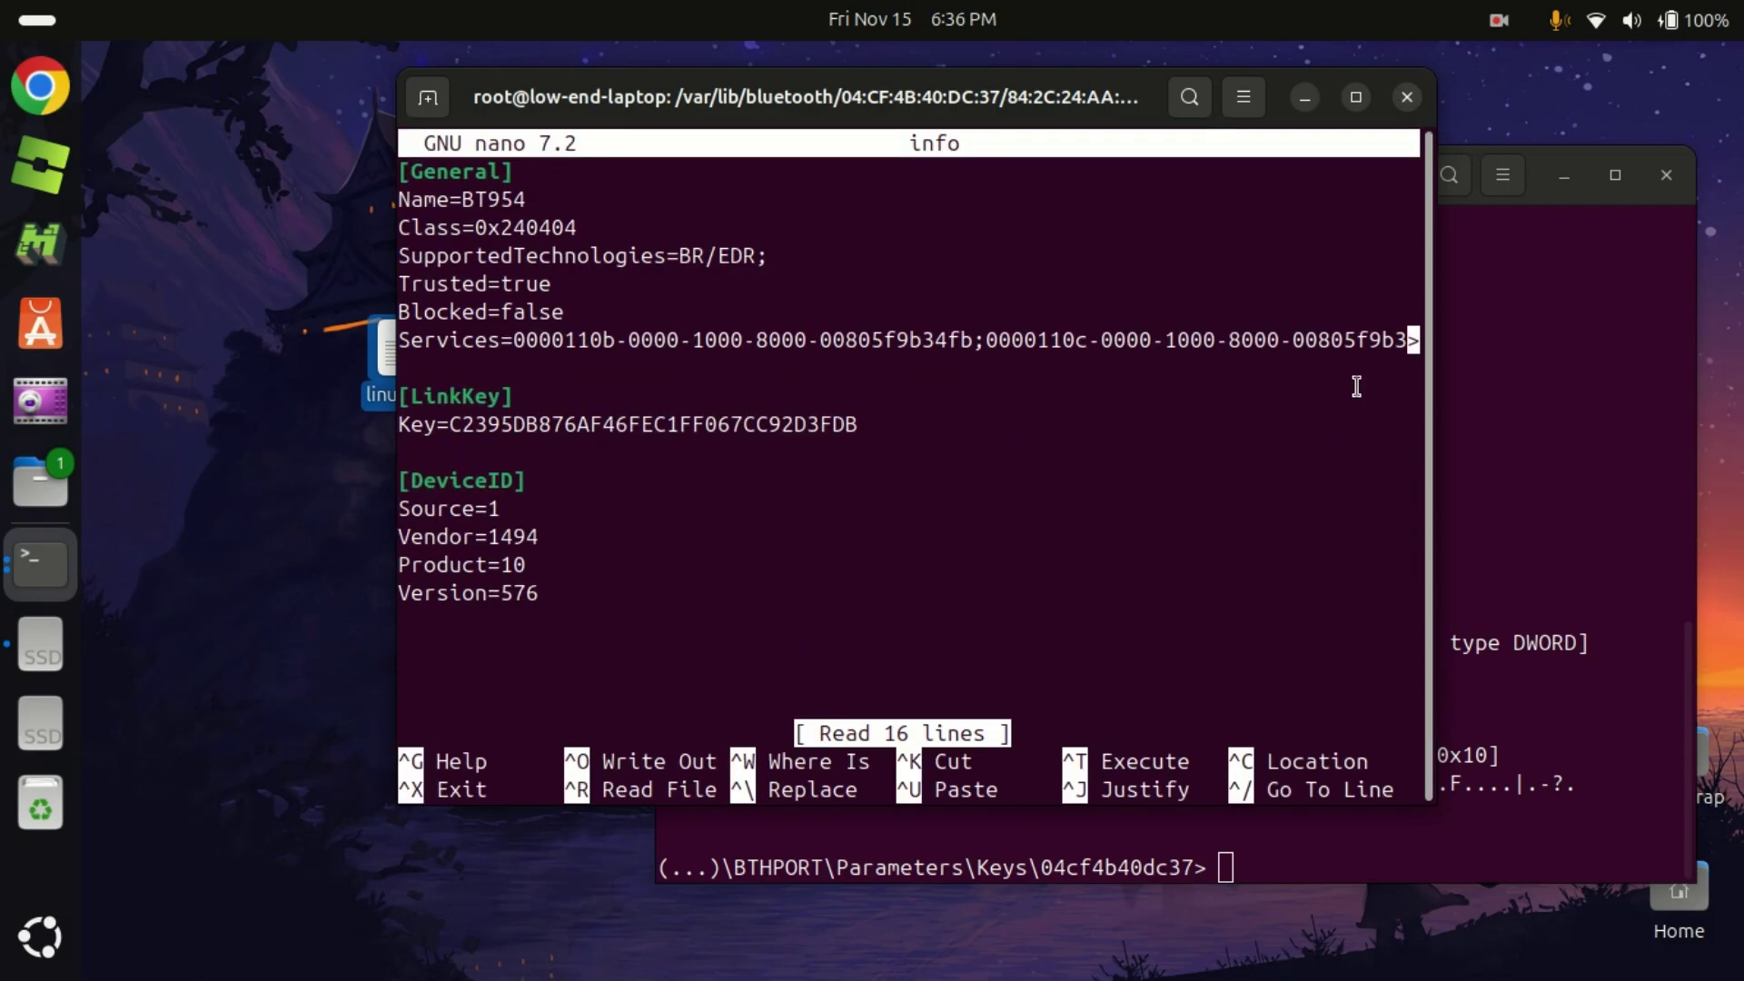
left_click(1588, 479)
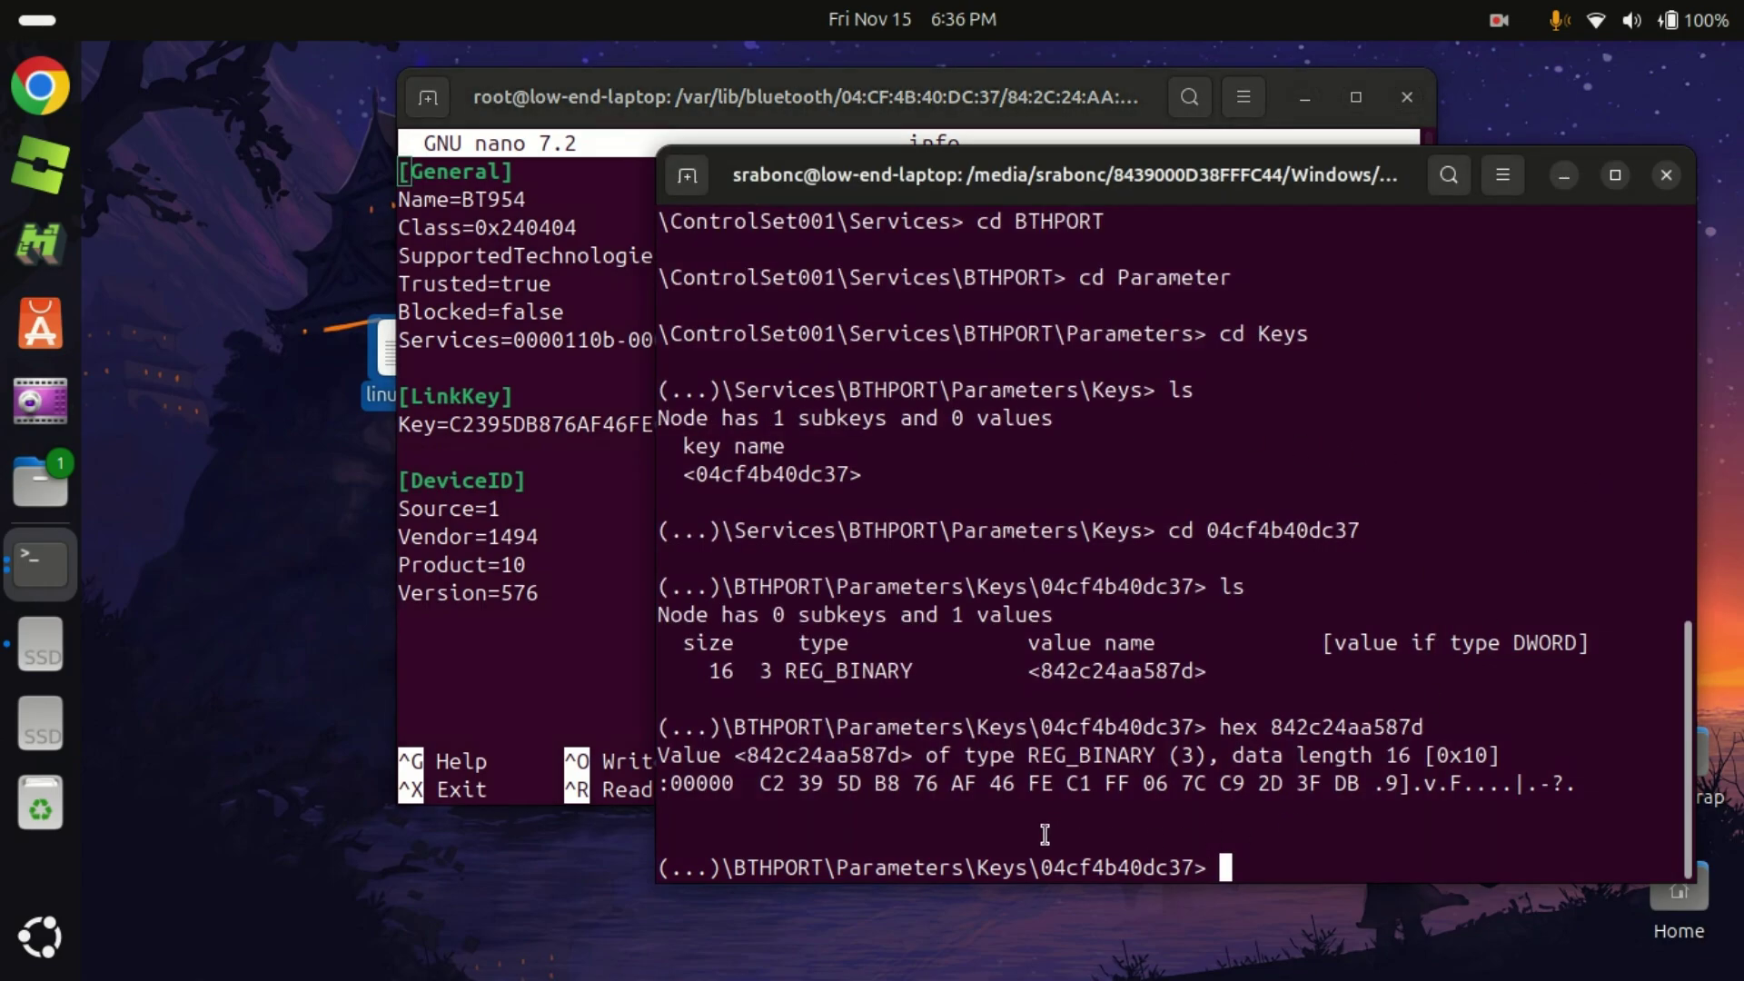
left_click(510, 581)
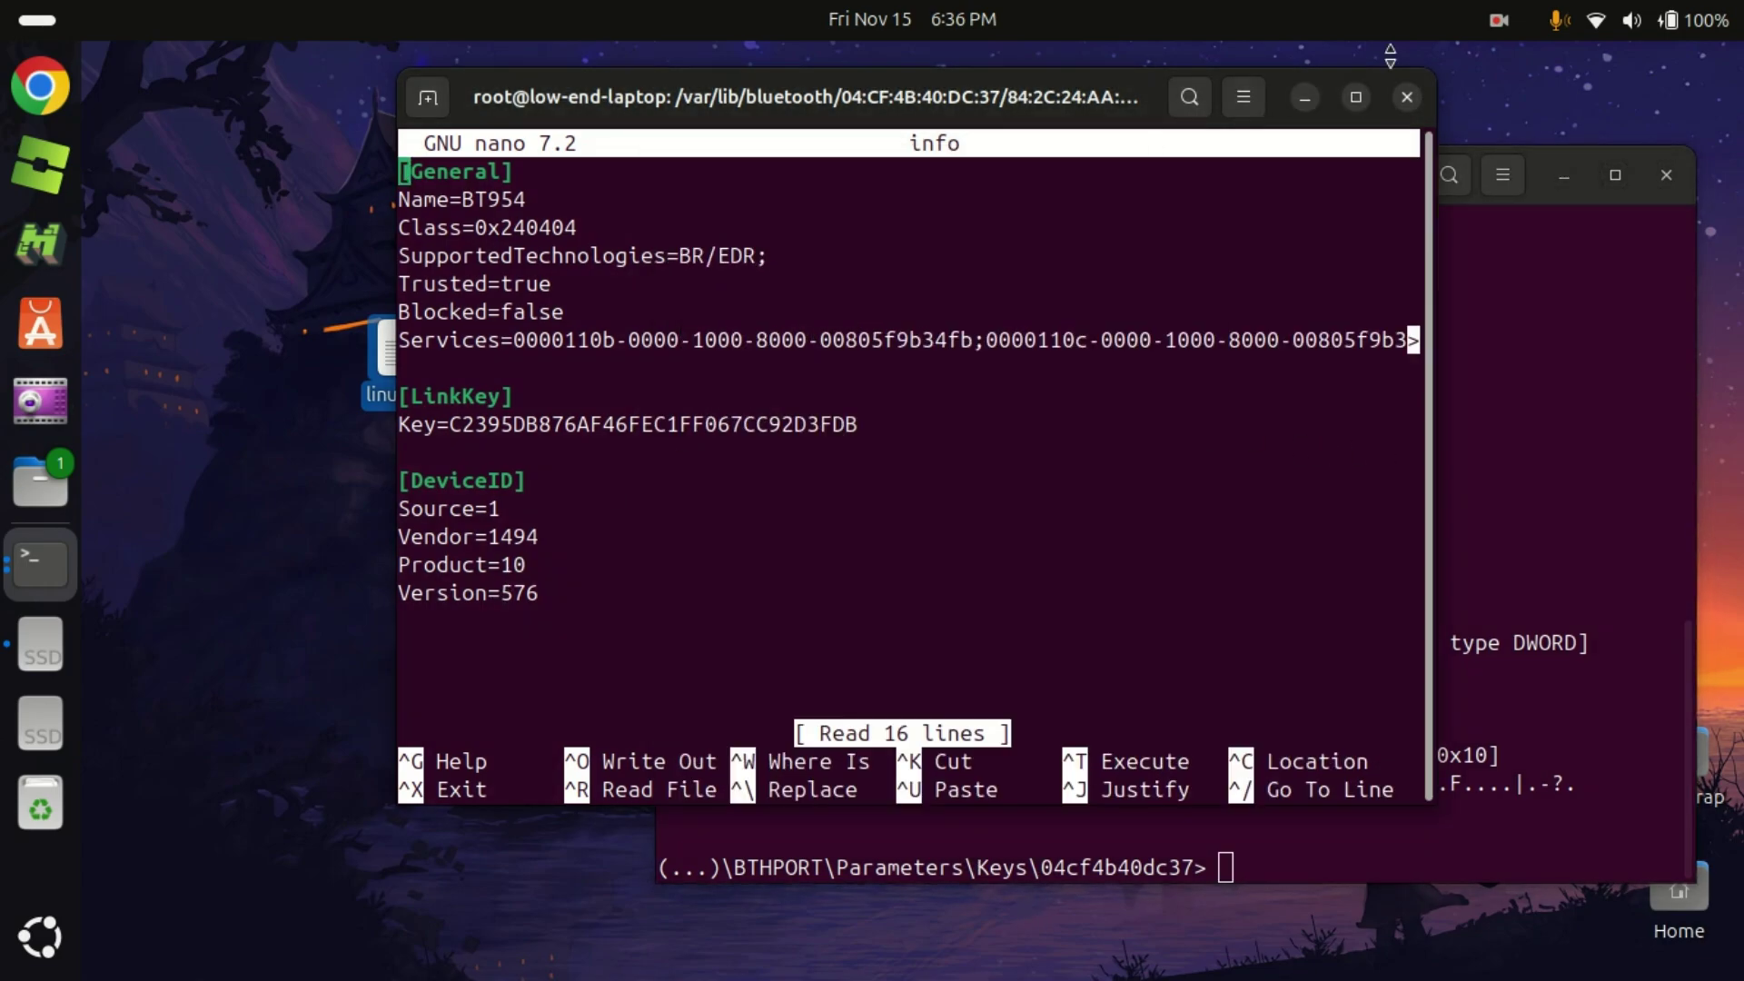
Close both terminal windows, ending the processes still running in them
left_click(1407, 99)
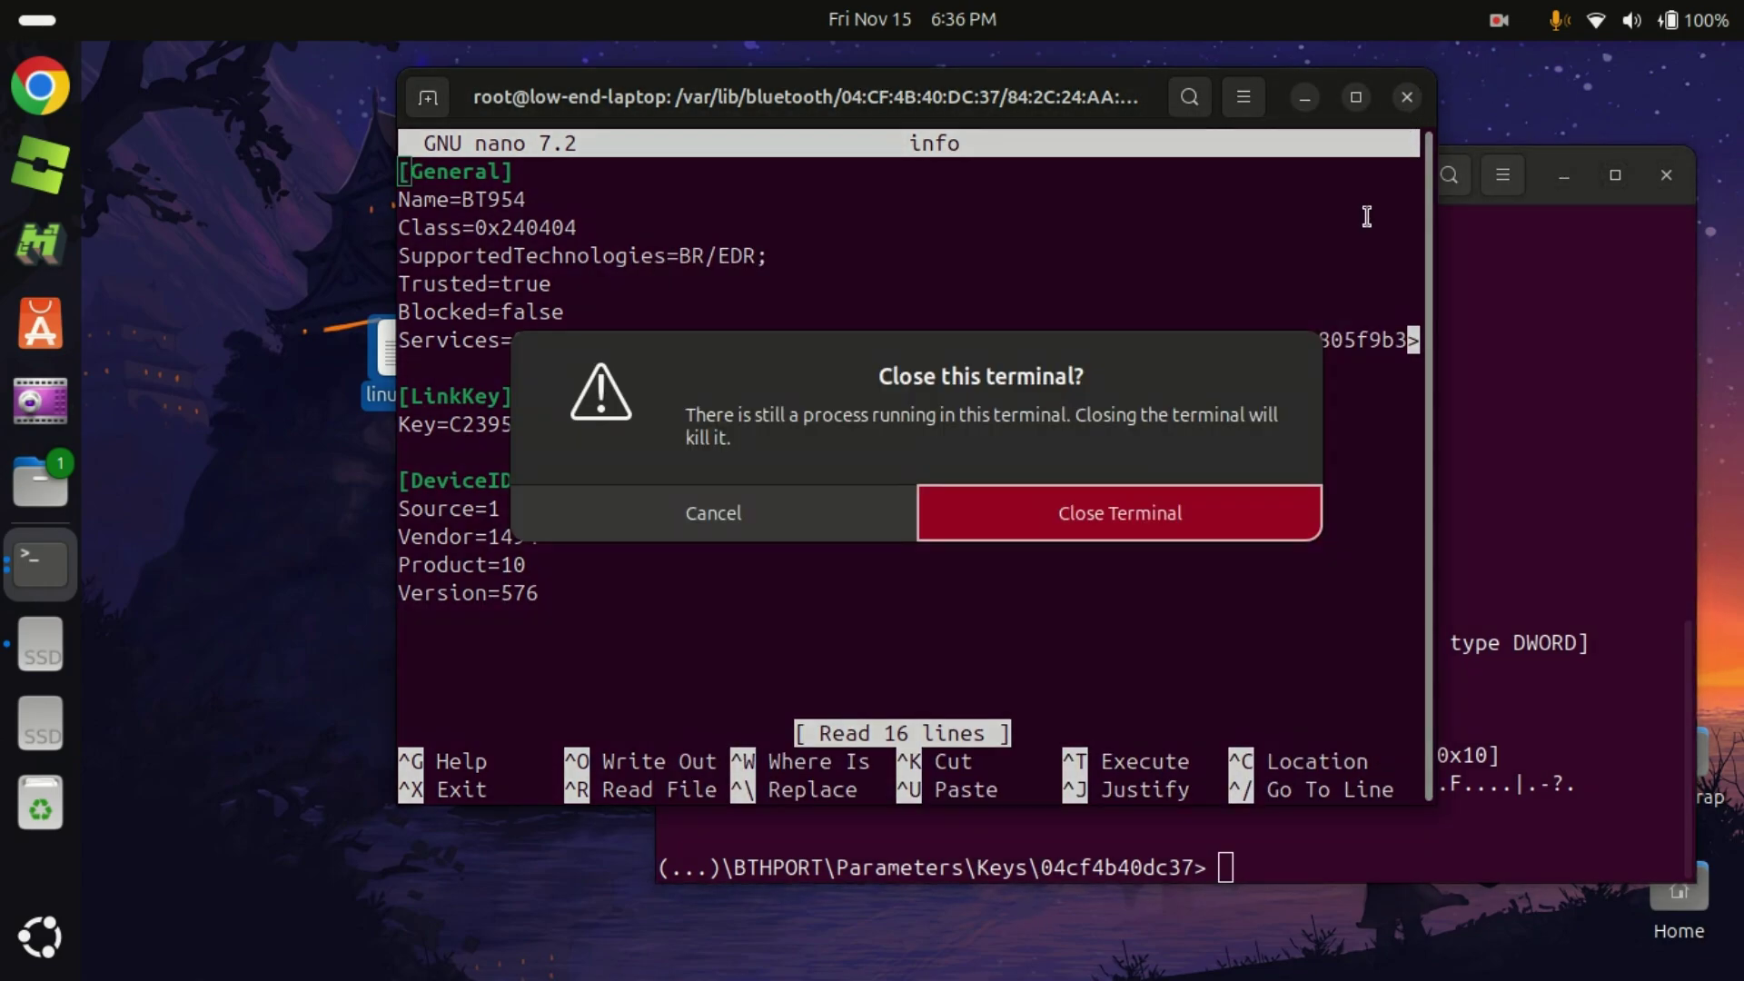
left_click(1051, 513)
left_click(1658, 178)
left_click(1283, 594)
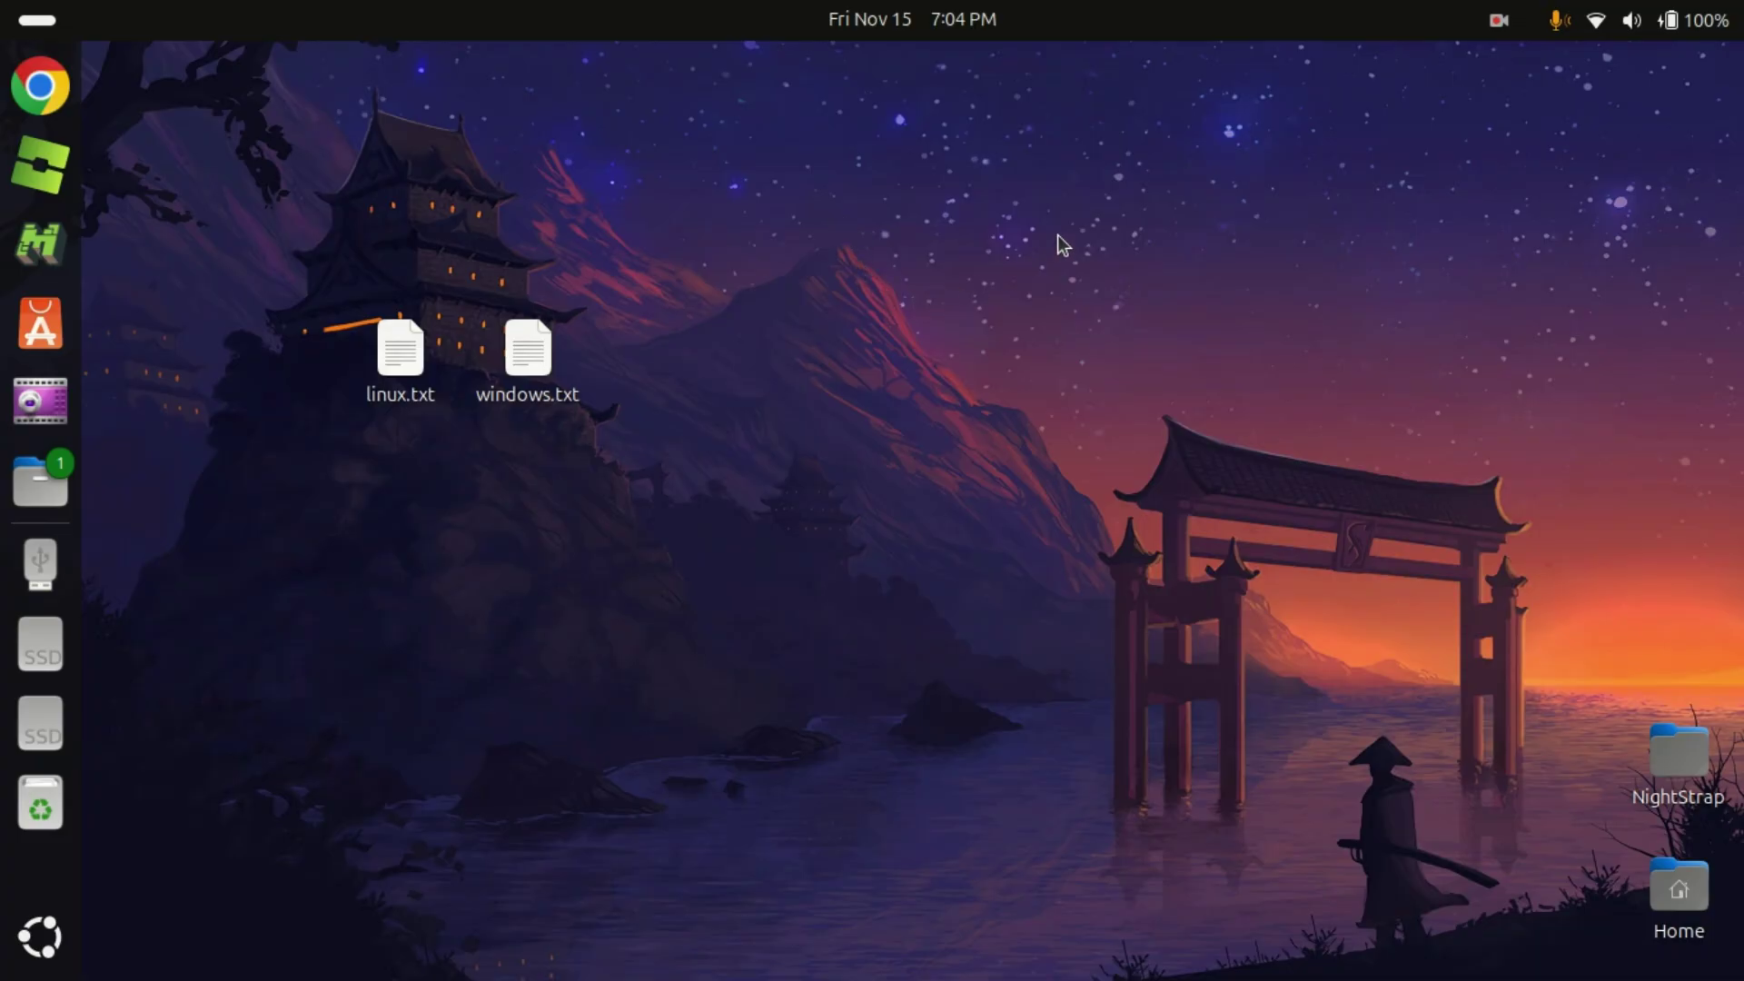
Check the BT954 headset's connection and pairing details in the Bluetooth settings
left_click(1638, 21)
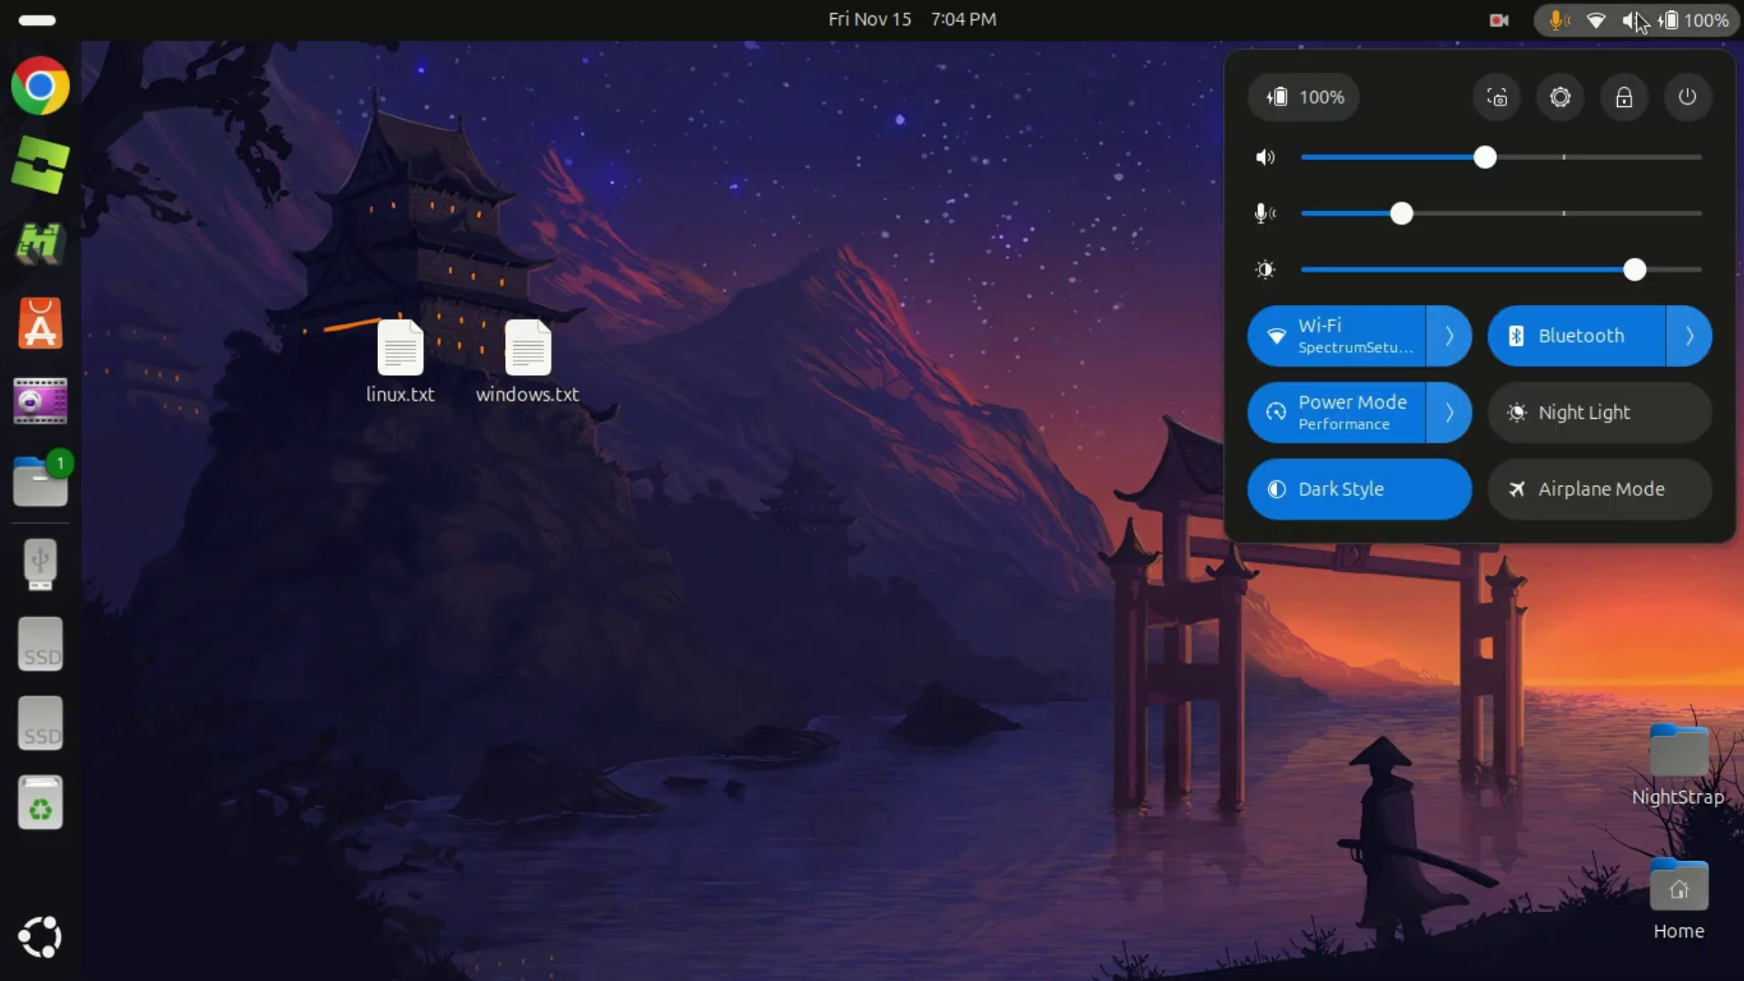
left_click(1686, 337)
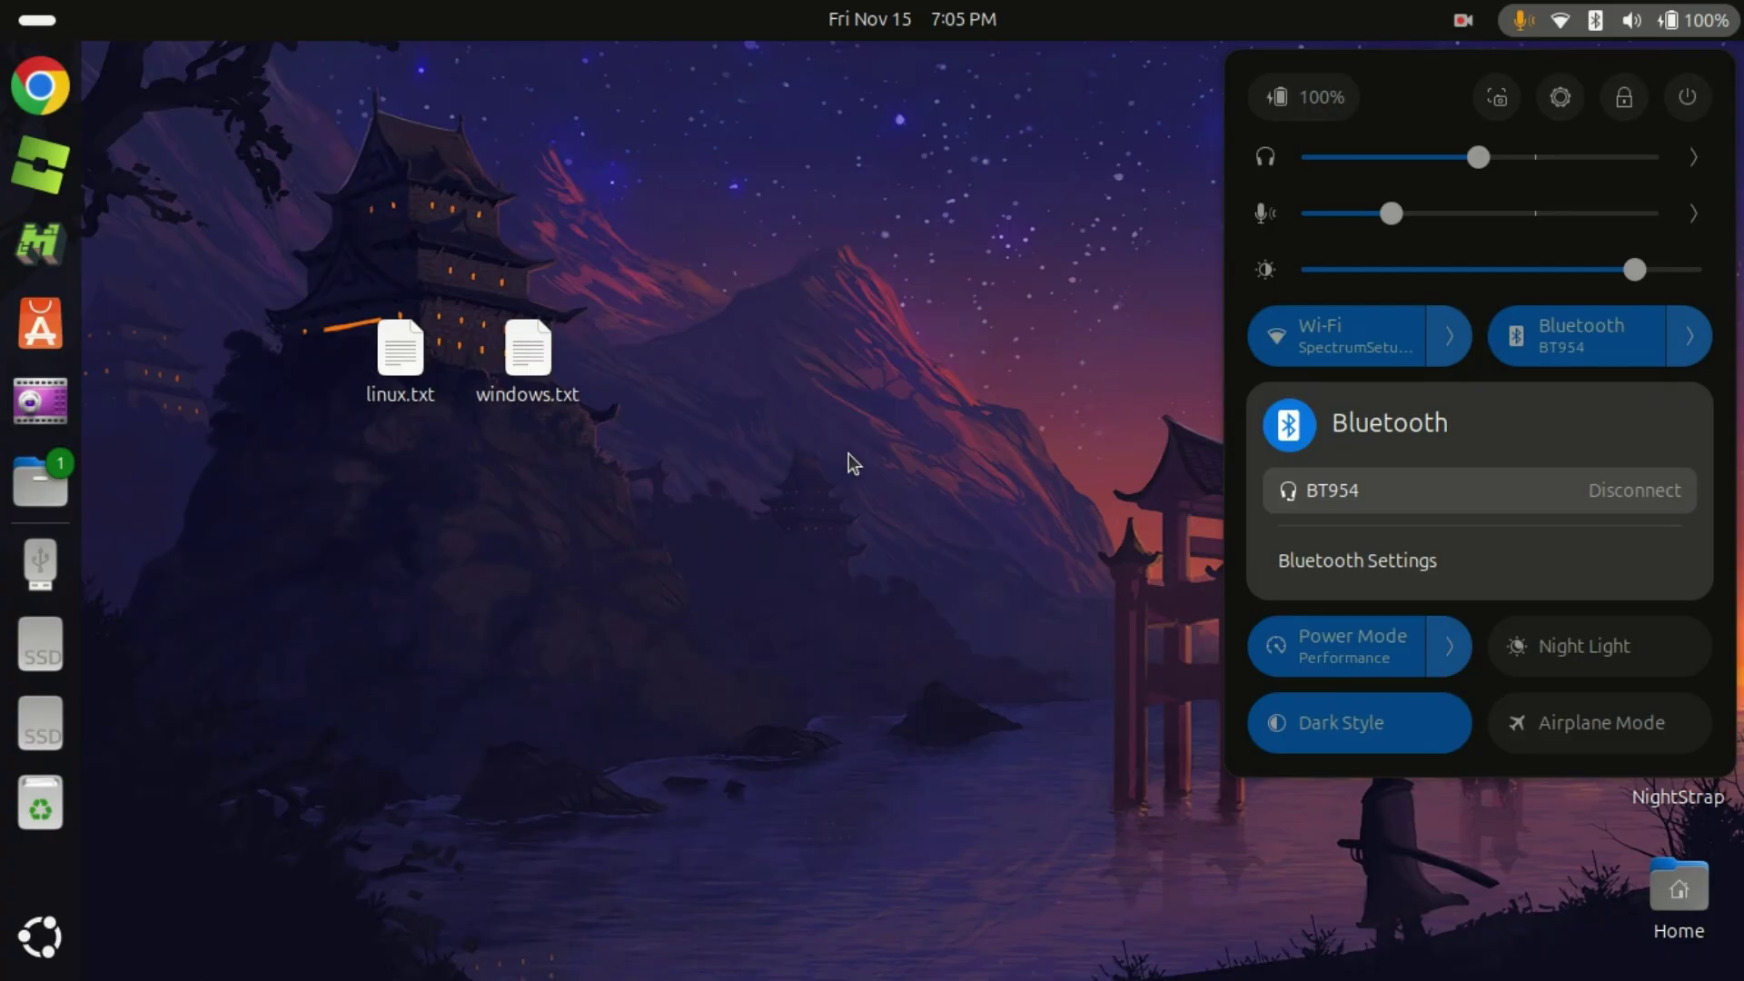
left_click(1359, 556)
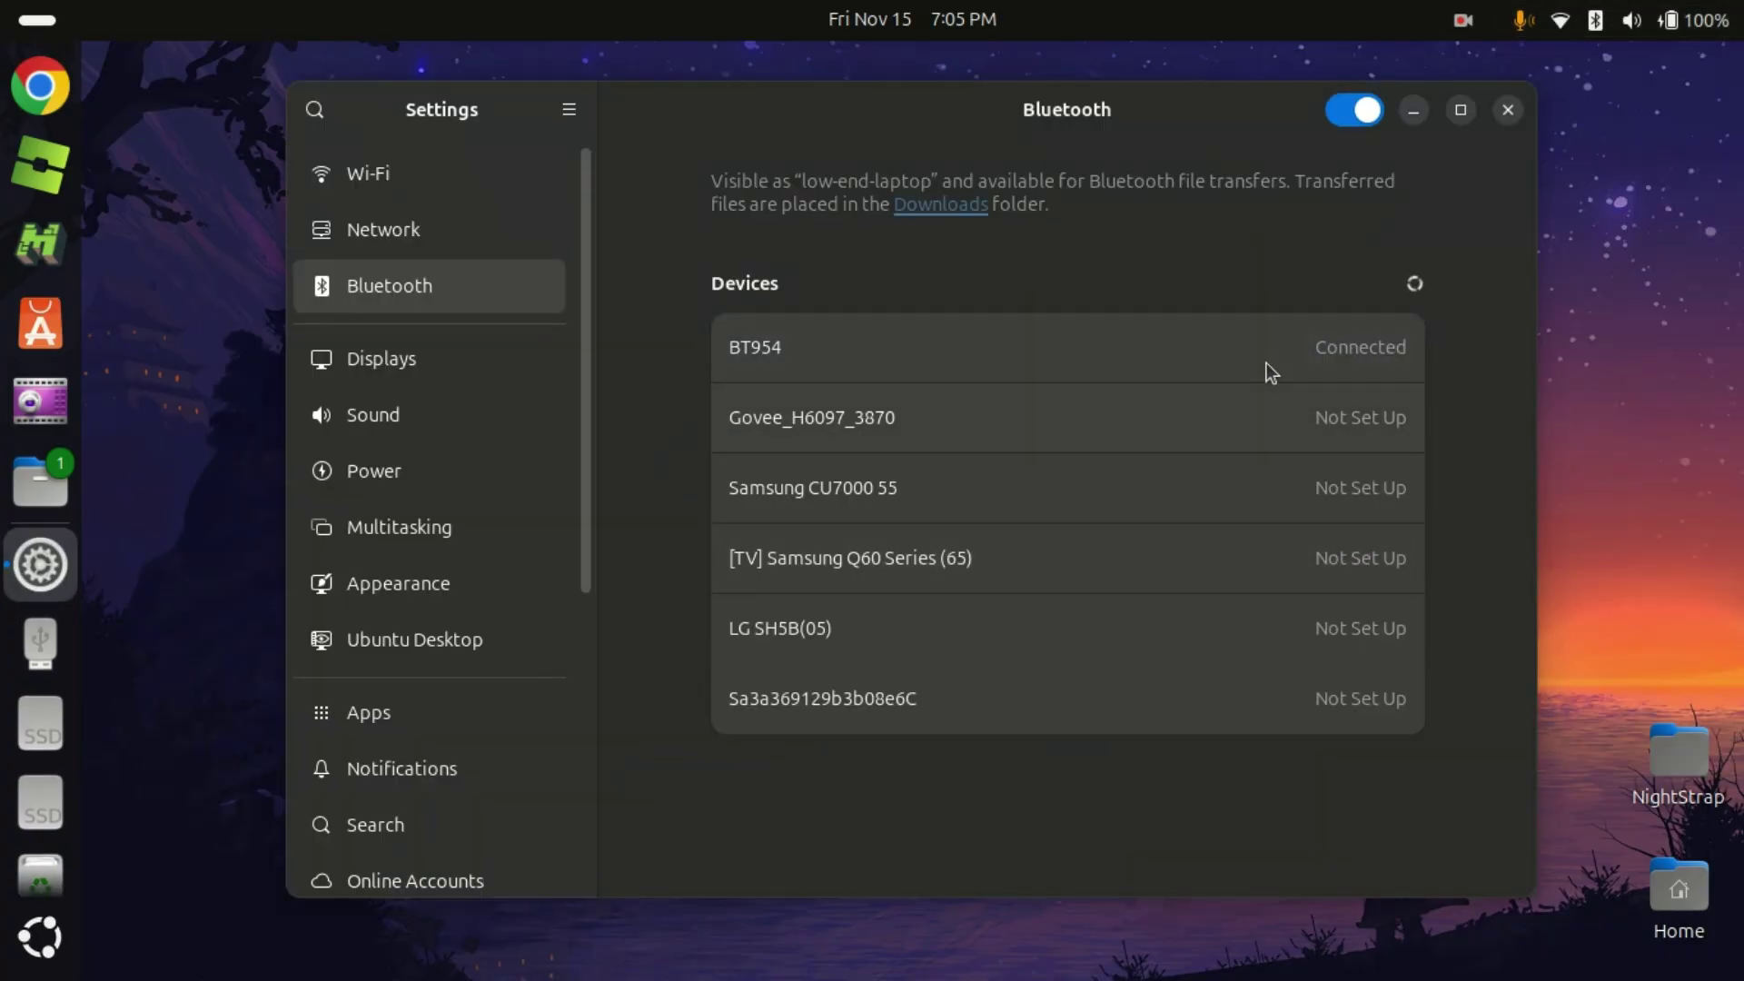
left_click(1091, 347)
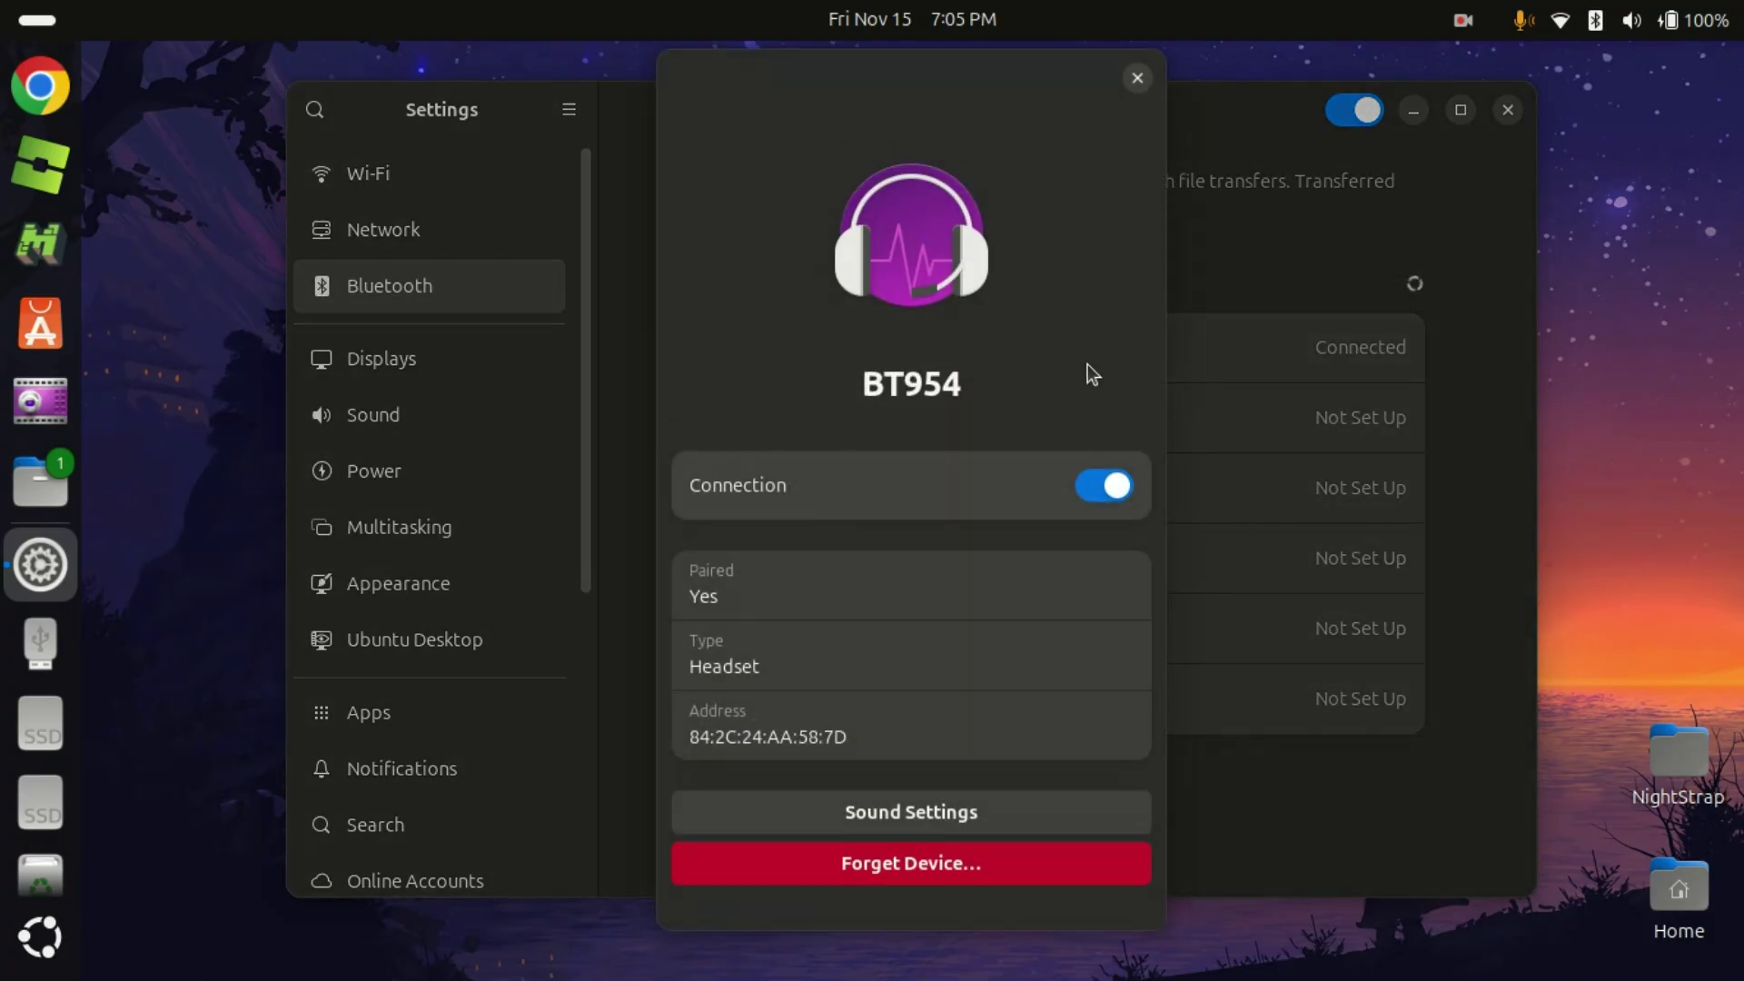
left_click(1138, 78)
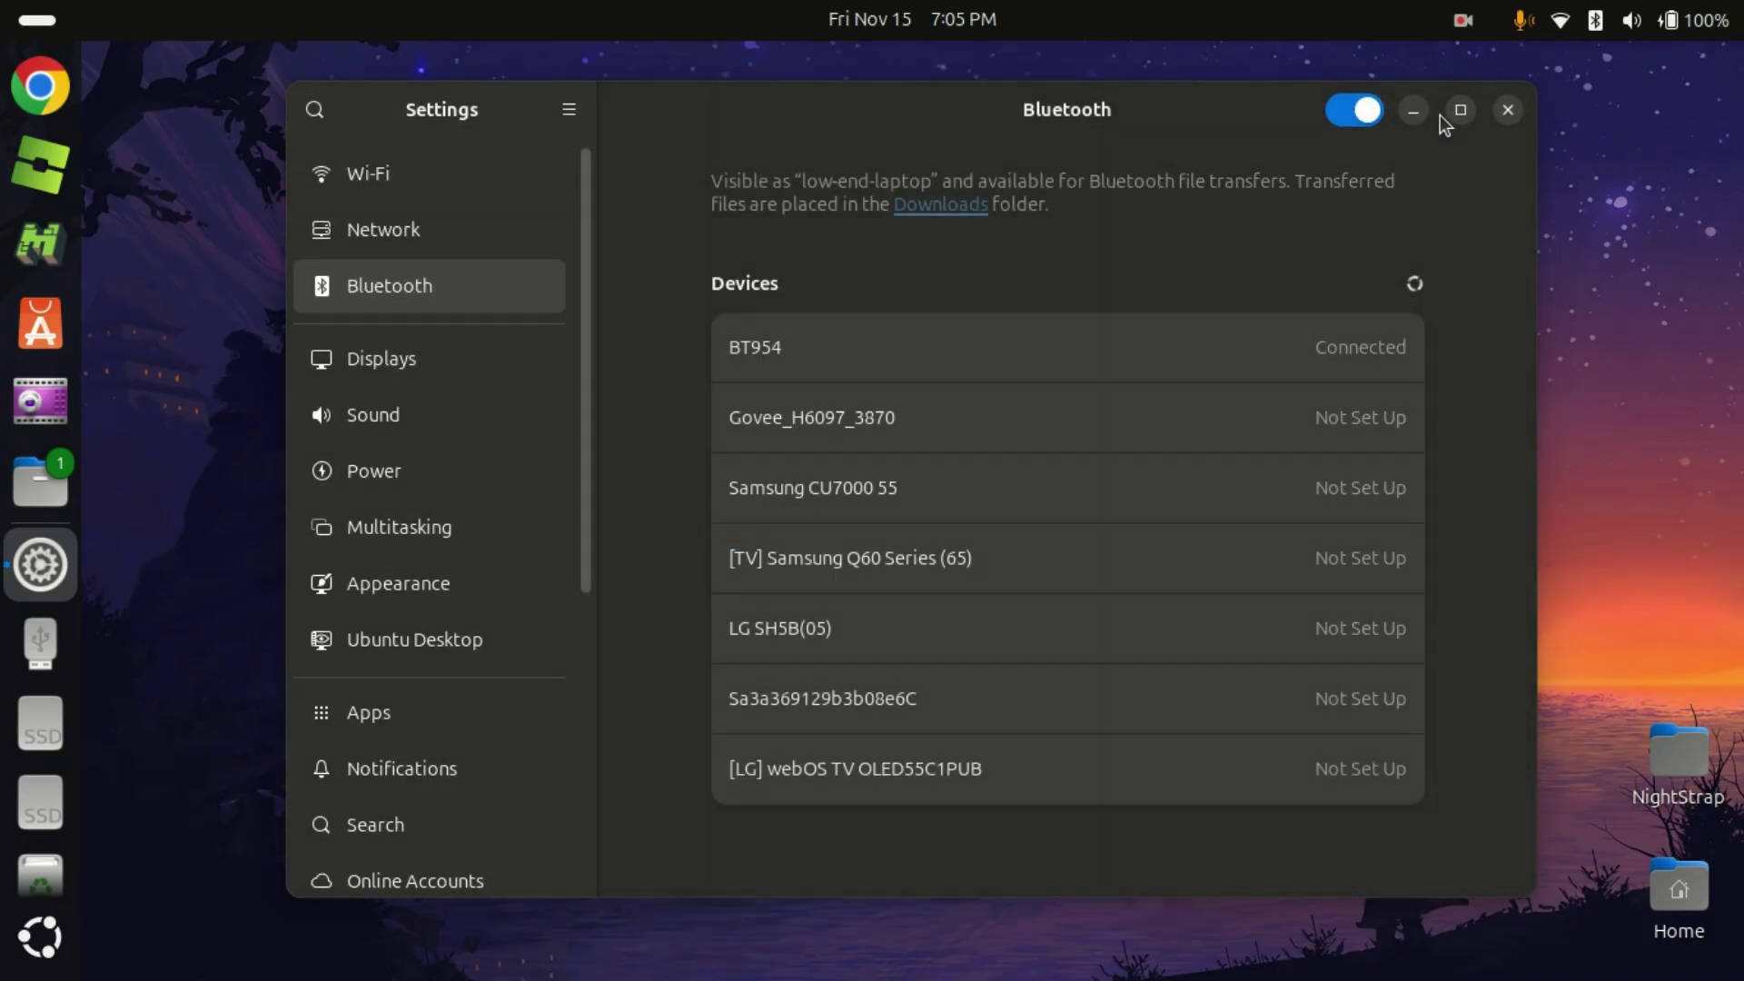
Check the Bluetooth and audio status in the system quick settings, and close the Settings window
left_click(1596, 20)
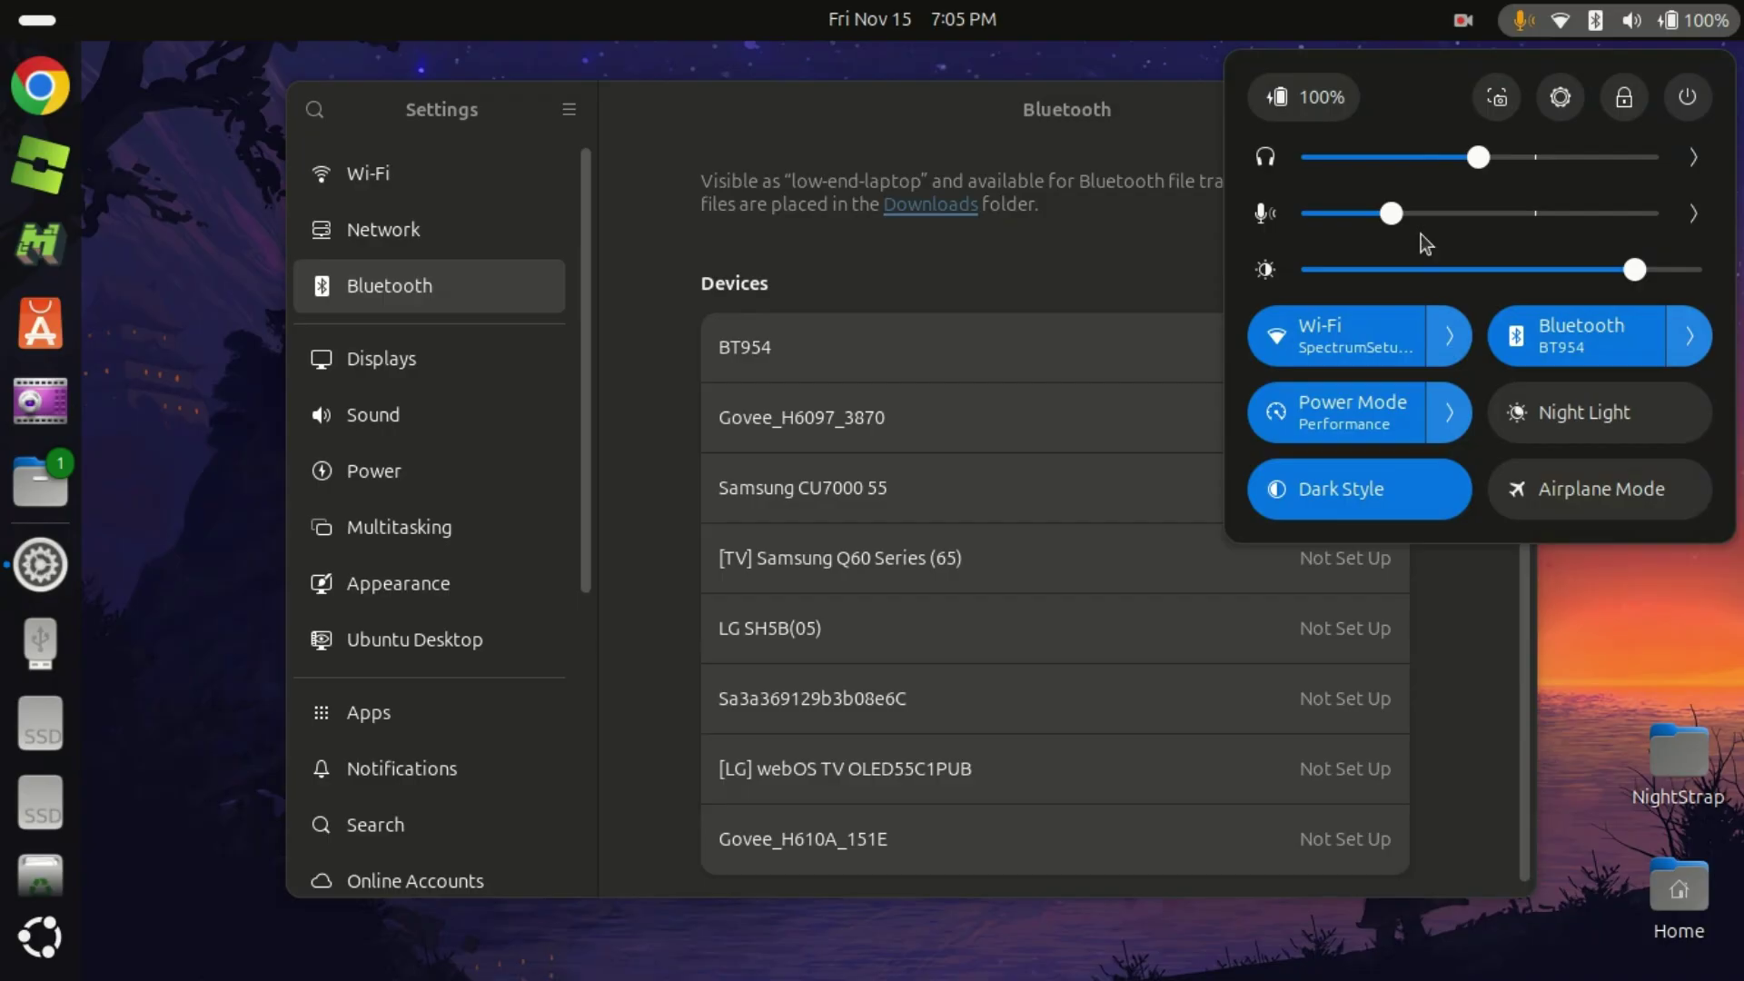
left_click(1210, 286)
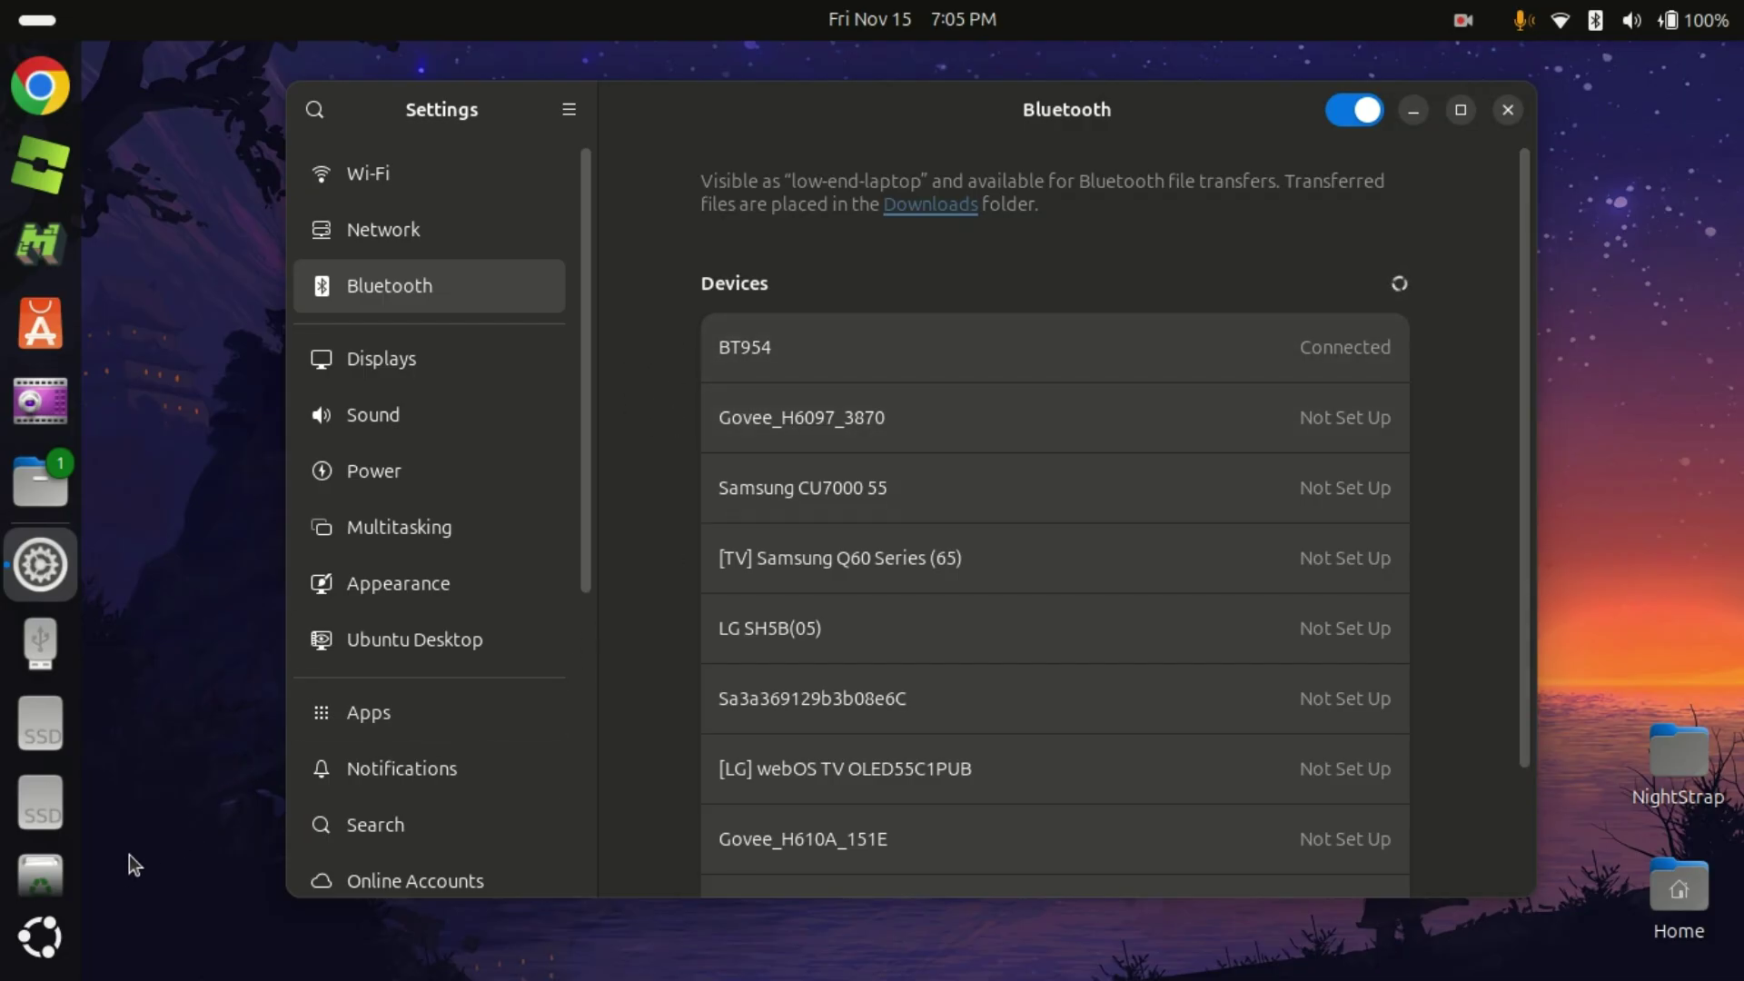
left_click(1630, 20)
left_click(1462, 21)
left_click(1509, 109)
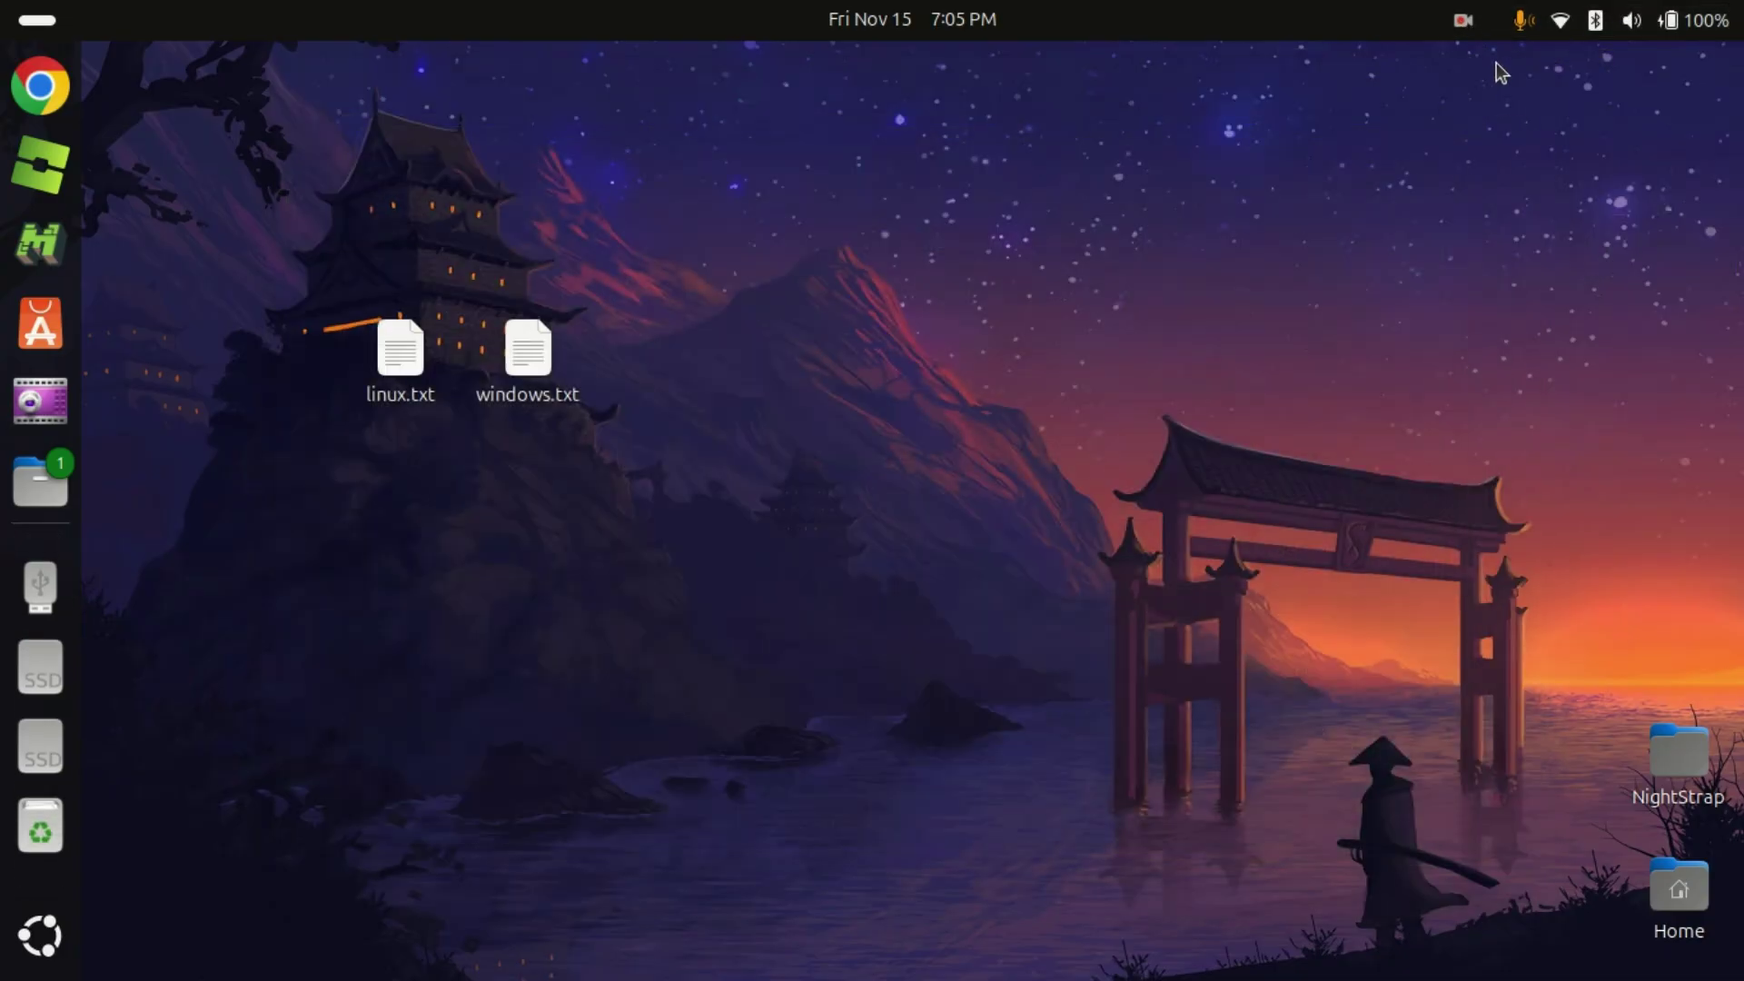